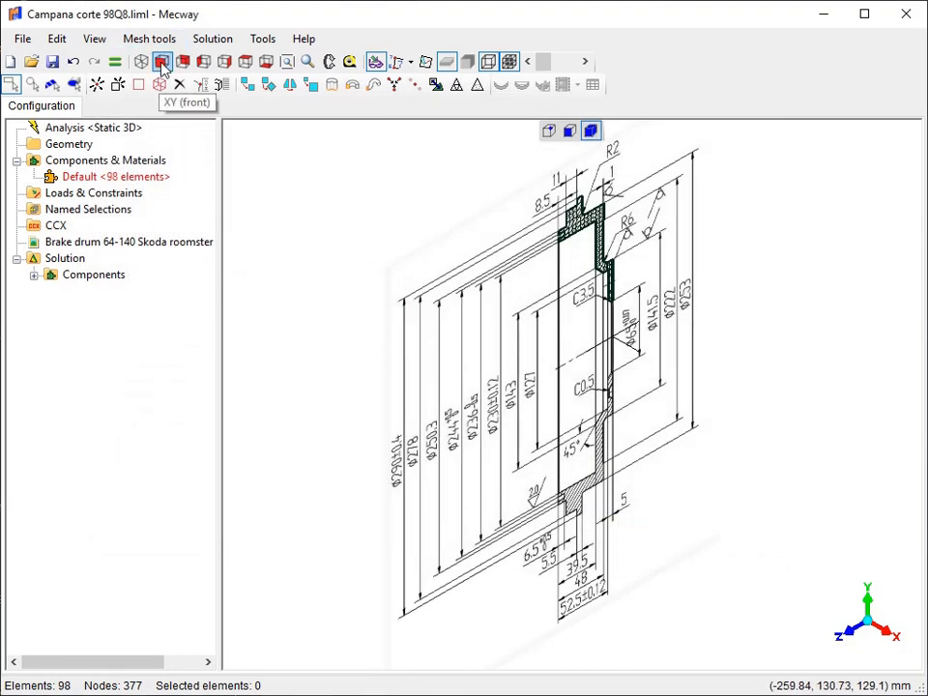
# Hide the Brake drum 64-140 Skoda roomster reference drawing behind the cross-section mesh.
pyautogui.click(224, 62)
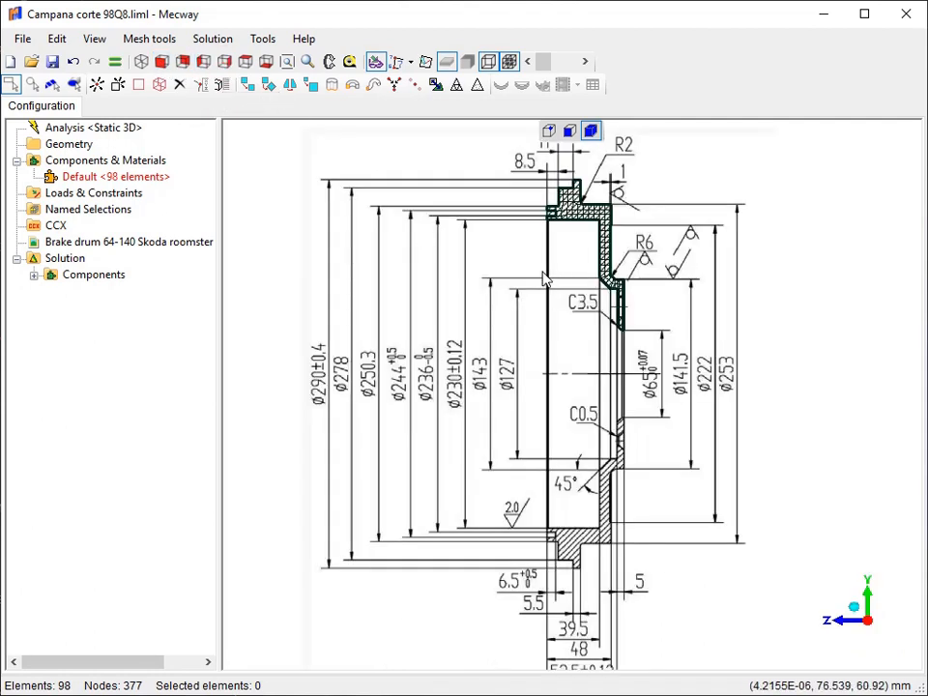
pyautogui.scroll(4, 544, 281)
pyautogui.scroll(2, 566, 364)
pyautogui.moveTo(542, 342); pyautogui.dragTo(545, 404, button='right')
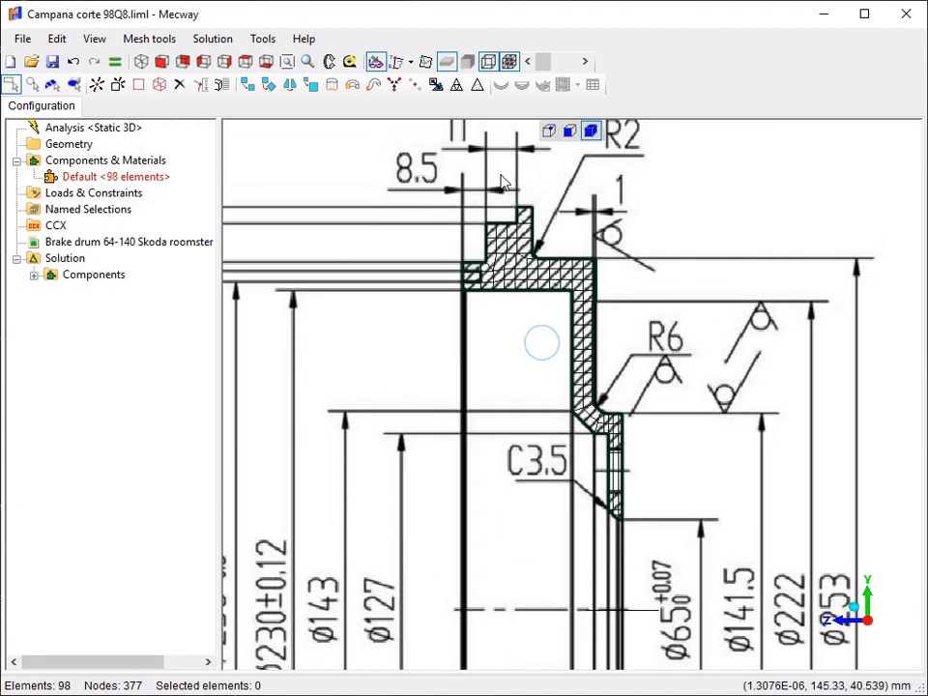
pyautogui.click(549, 132)
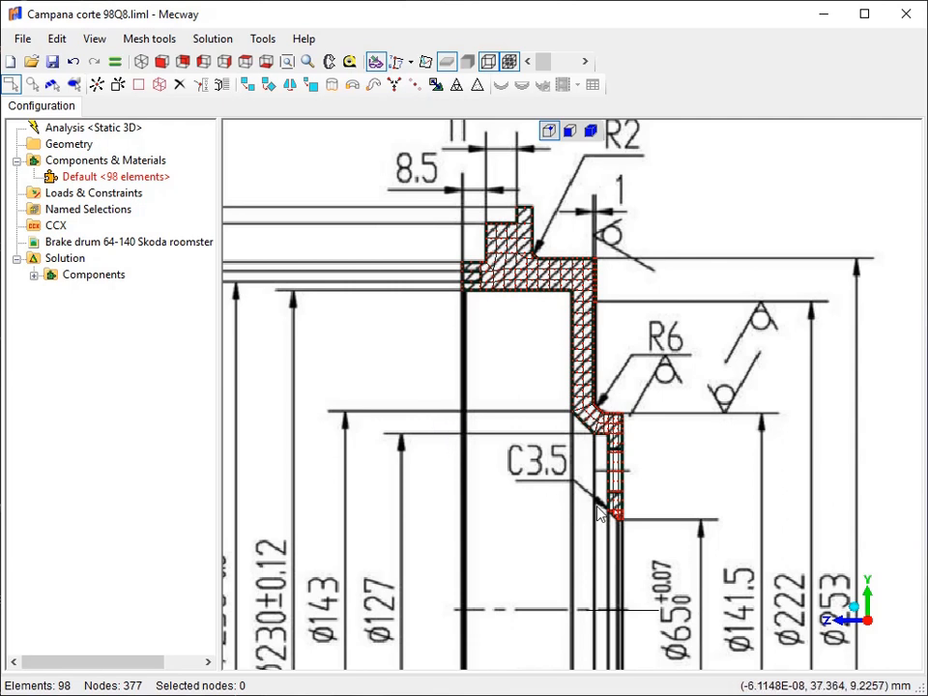
pyautogui.scroll(3, 555, 493)
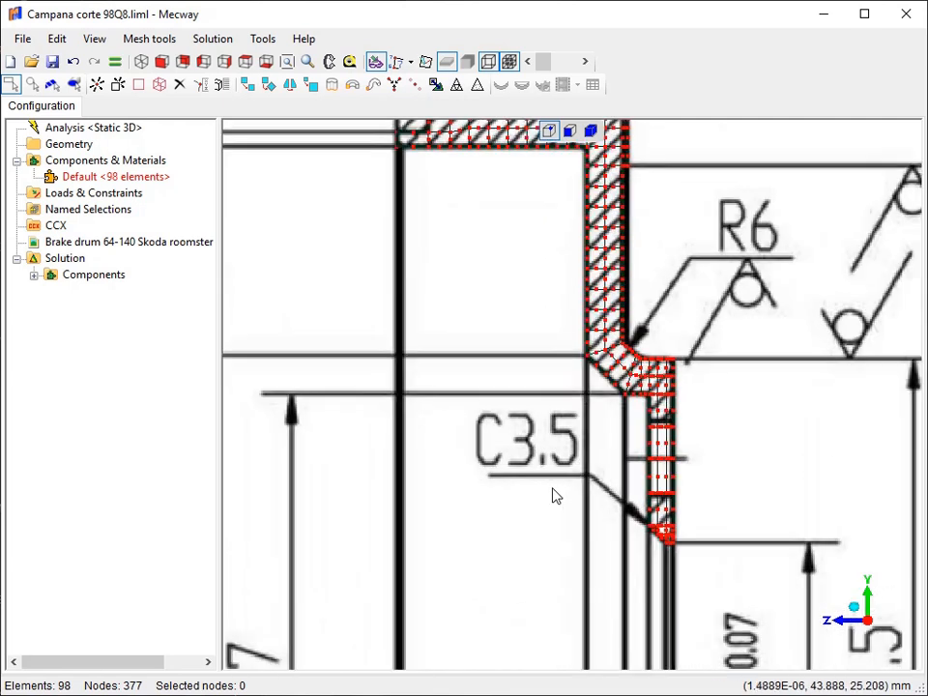
pyautogui.scroll(-4, 554, 495)
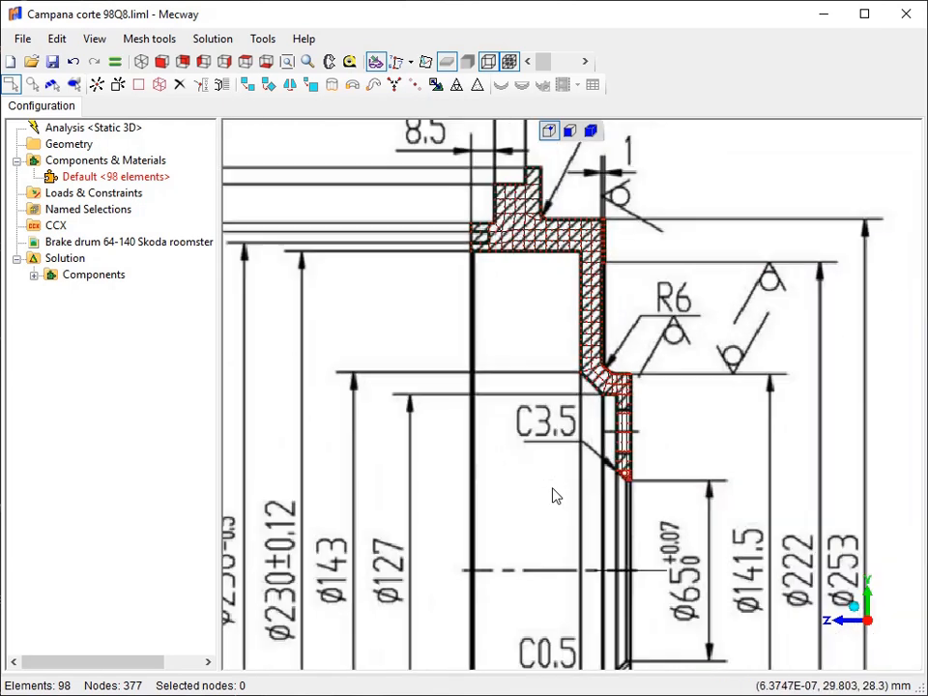
pyautogui.rightClick(83, 246)
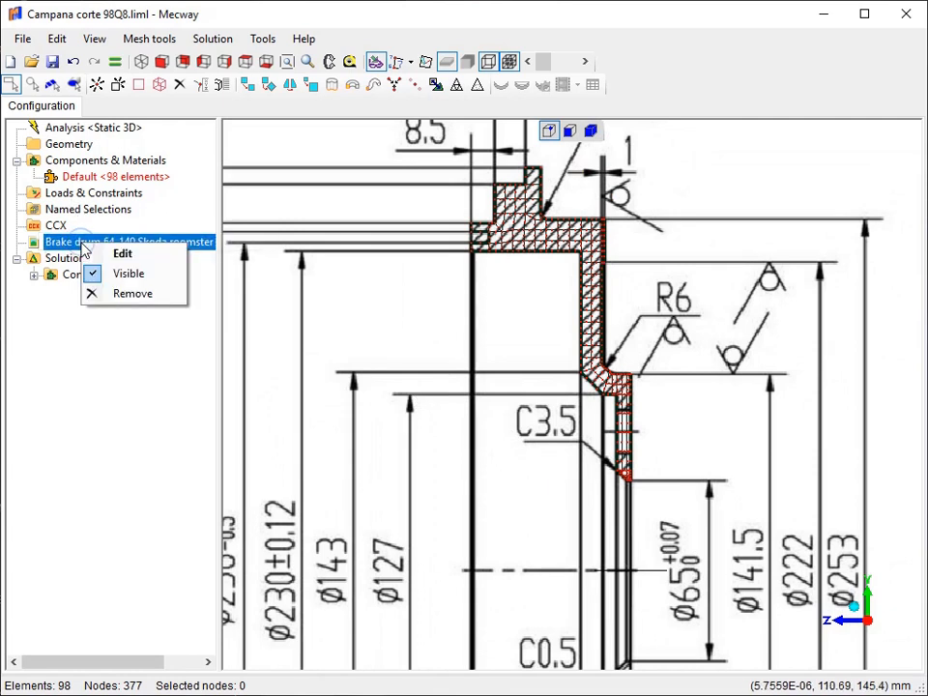
pyautogui.click(104, 275)
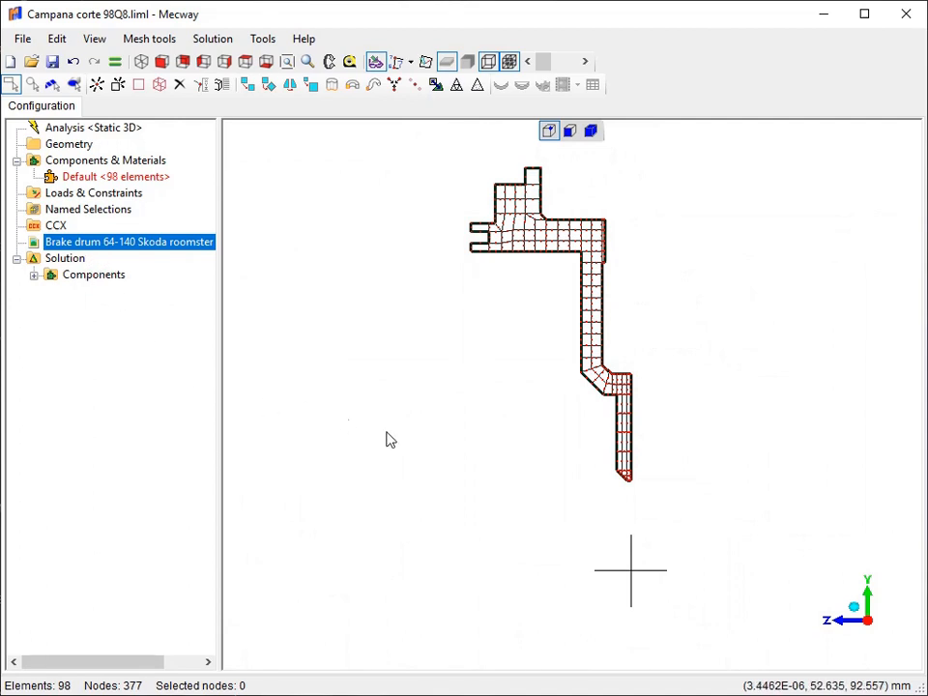
pyautogui.click(438, 406)
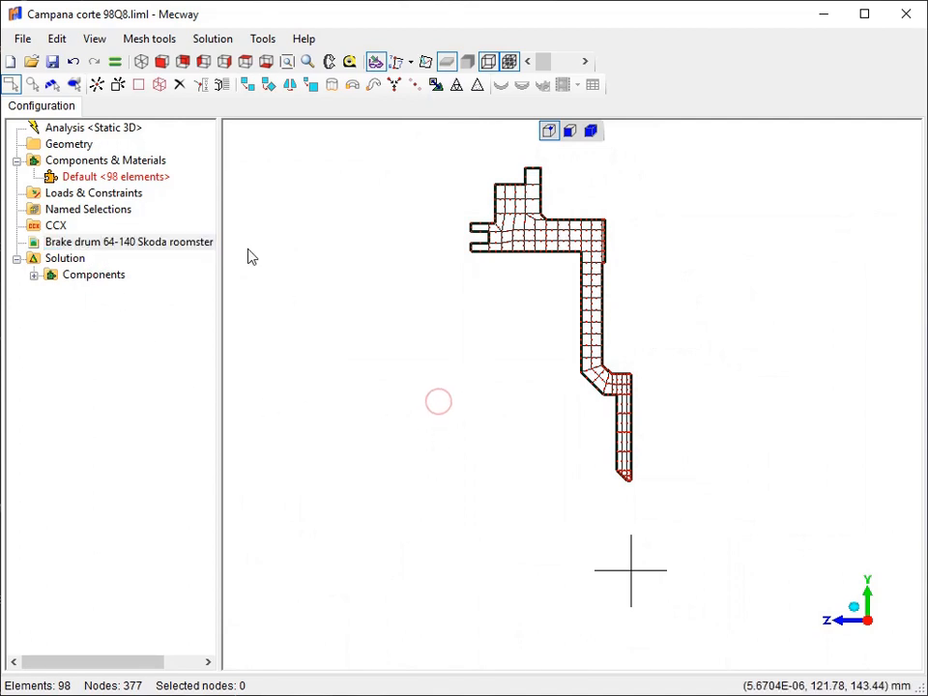
# Revolve all faces of the brake drum cross-section 360° about the +Z axis into a solid mesh.
pyautogui.click(569, 133)
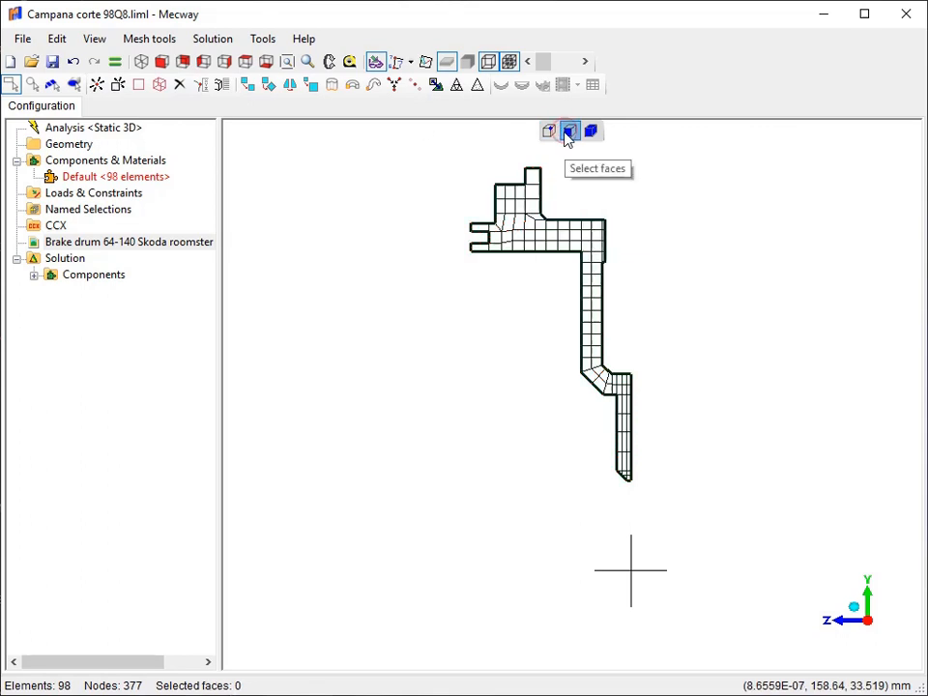
pyautogui.click(72, 86)
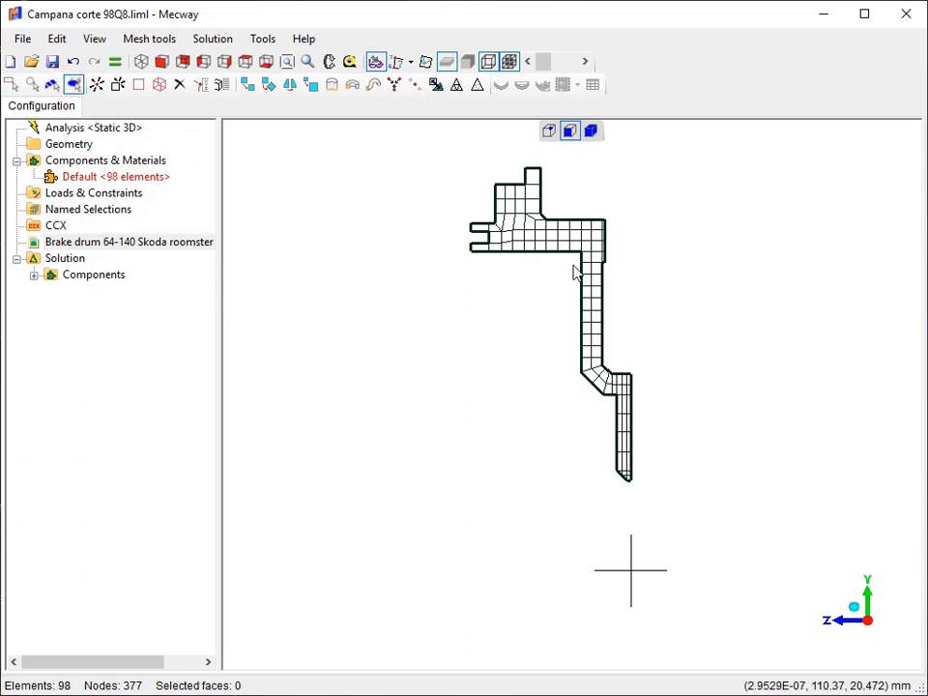
pyautogui.click(522, 242)
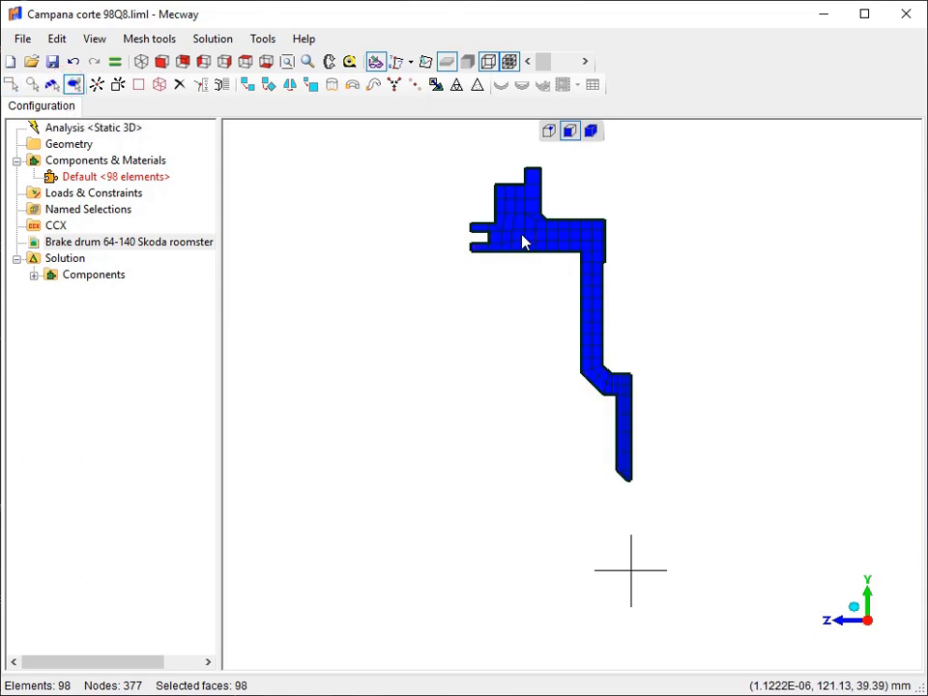
pyautogui.click(150, 40)
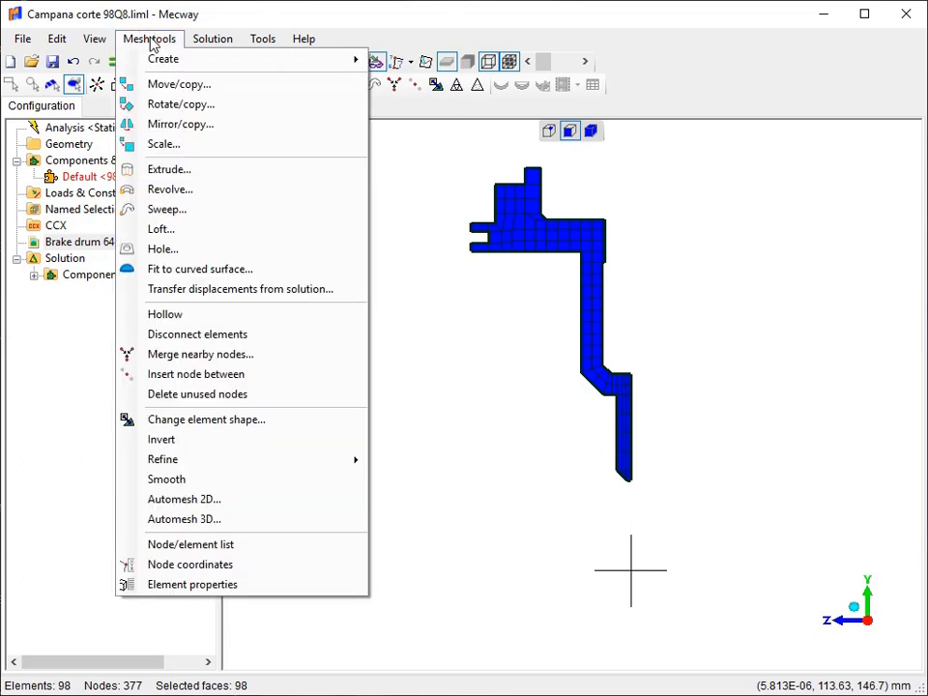
pyautogui.click(163, 190)
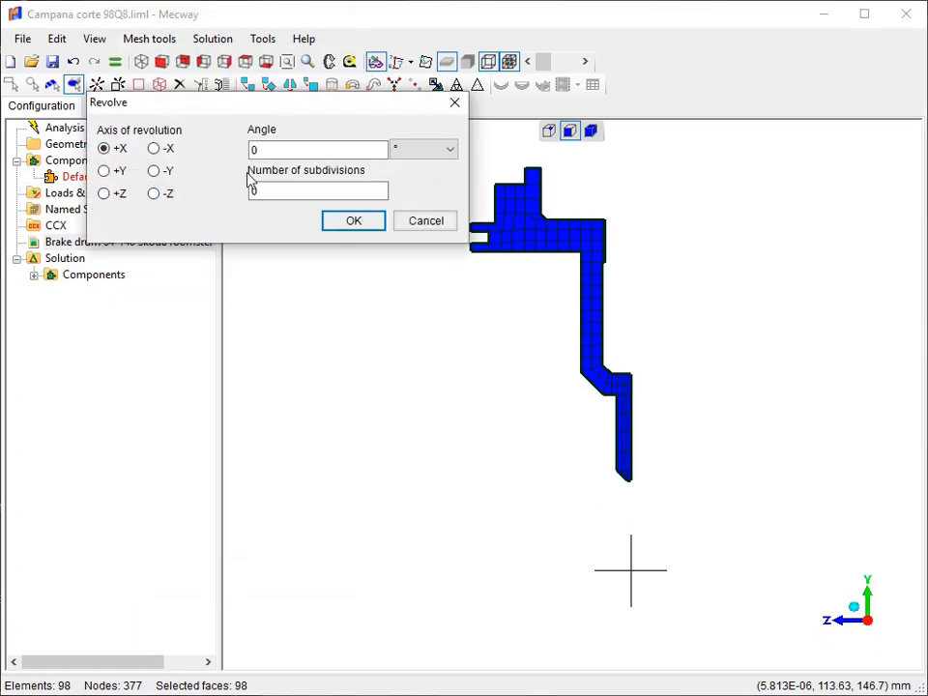
pyautogui.click(103, 196)
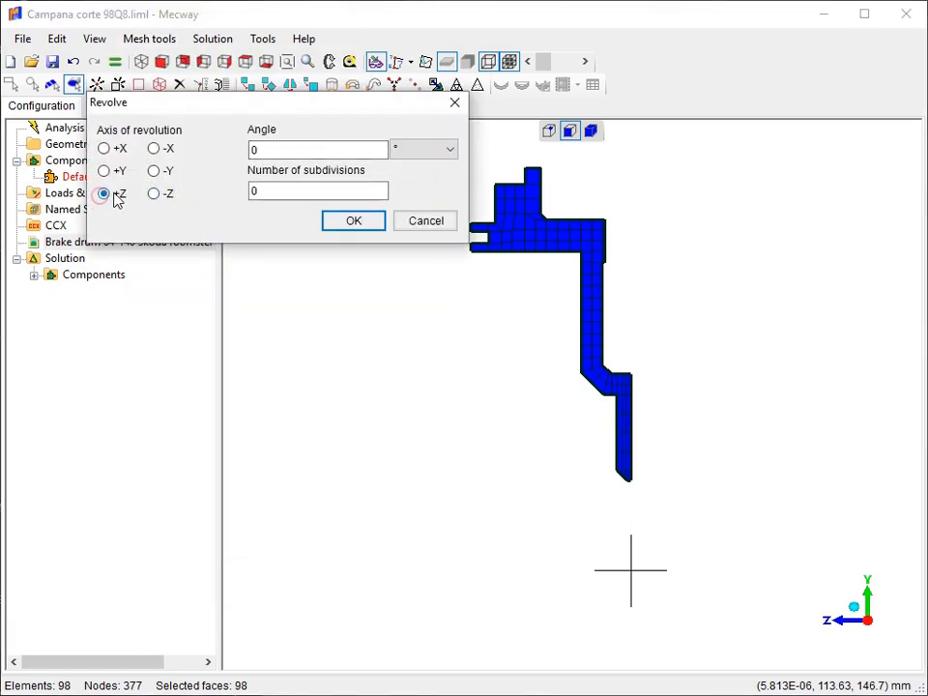
pyautogui.doubleClick(277, 149)
pyautogui.write('360')
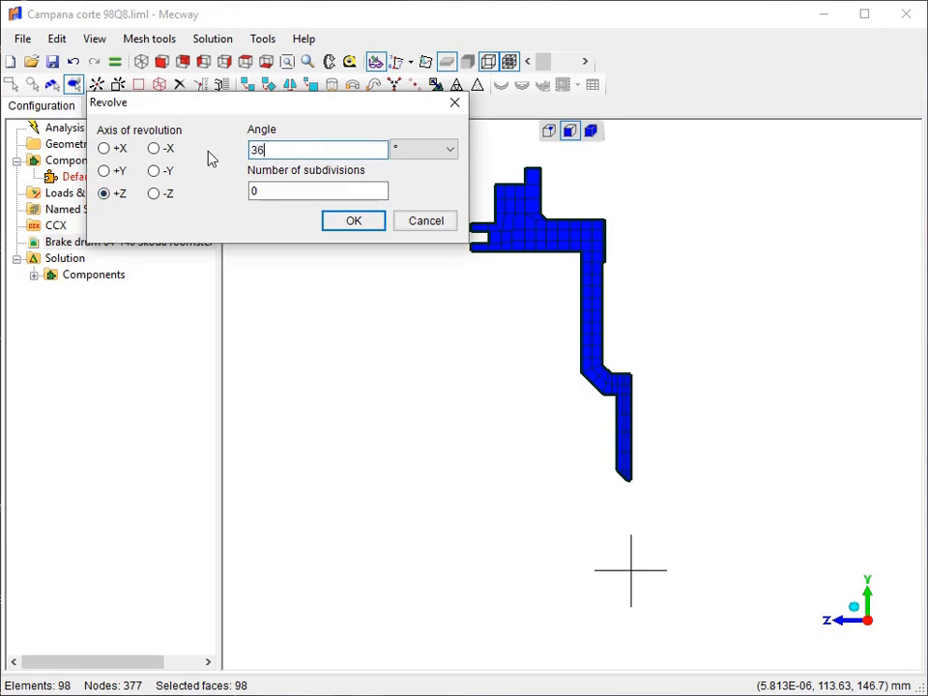
pyautogui.doubleClick(269, 189)
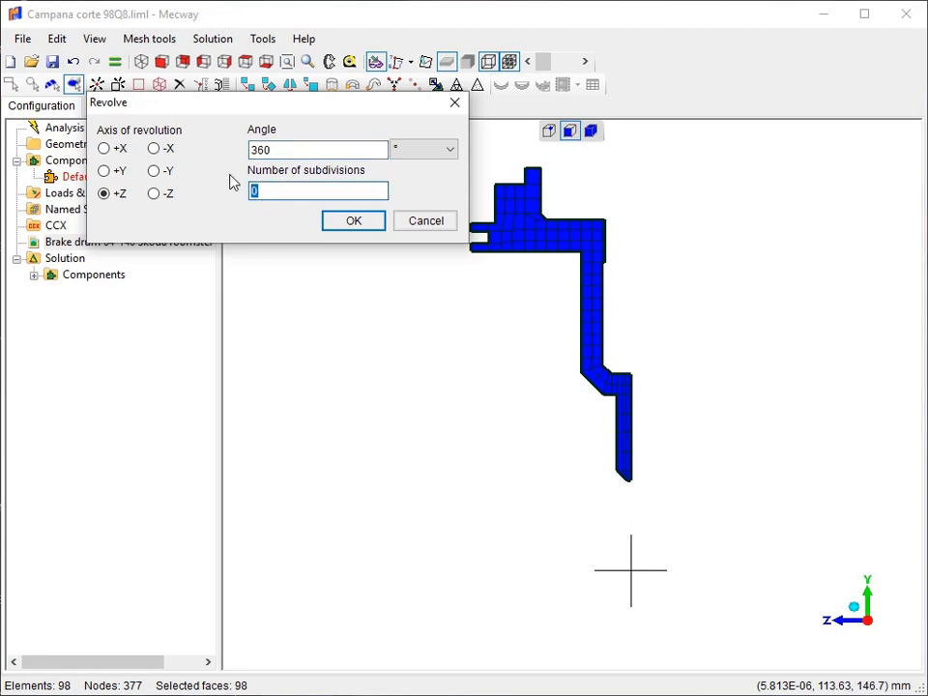
pyautogui.click(356, 222)
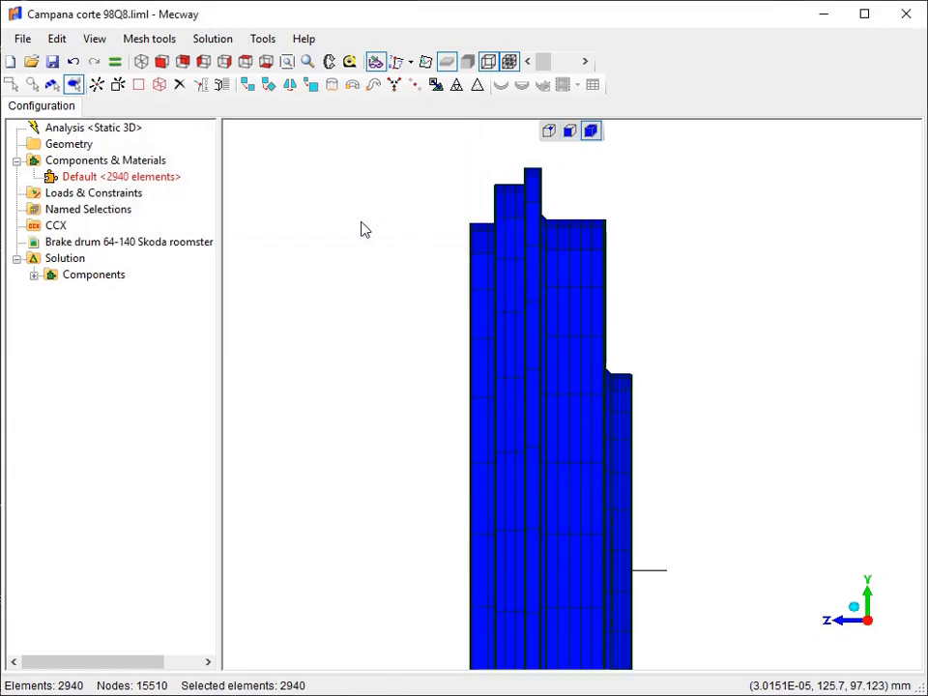
# Assign a new isotropic material to the Default component with Young's modulus 210 GPa and Poisson's ratio 0.28.
pyautogui.scroll(-1, 353, 307)
pyautogui.click(139, 65)
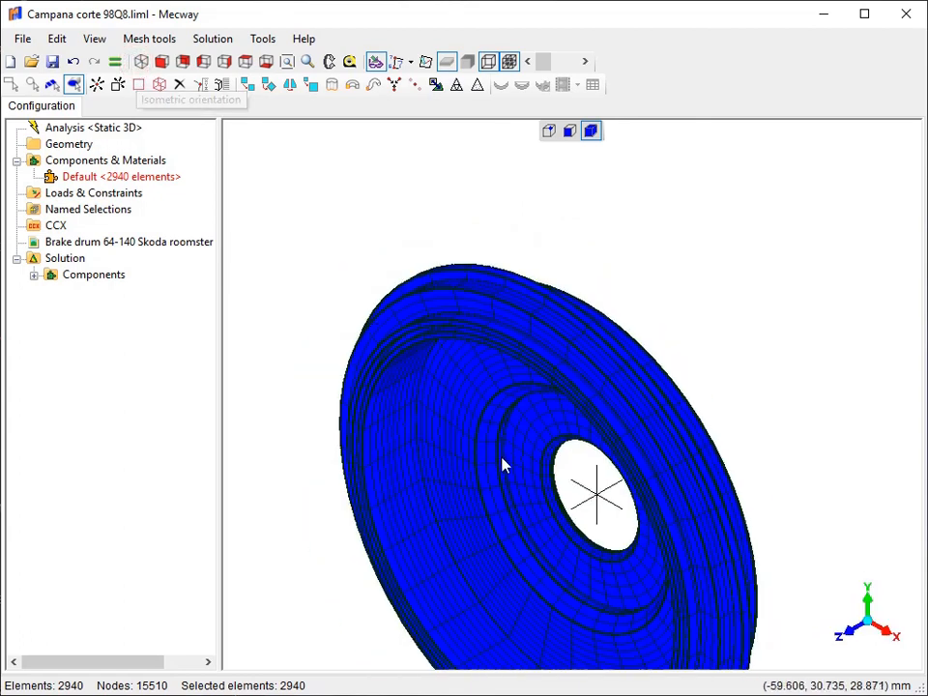
pyautogui.moveTo(539, 457); pyautogui.dragTo(551, 379, button='middle')
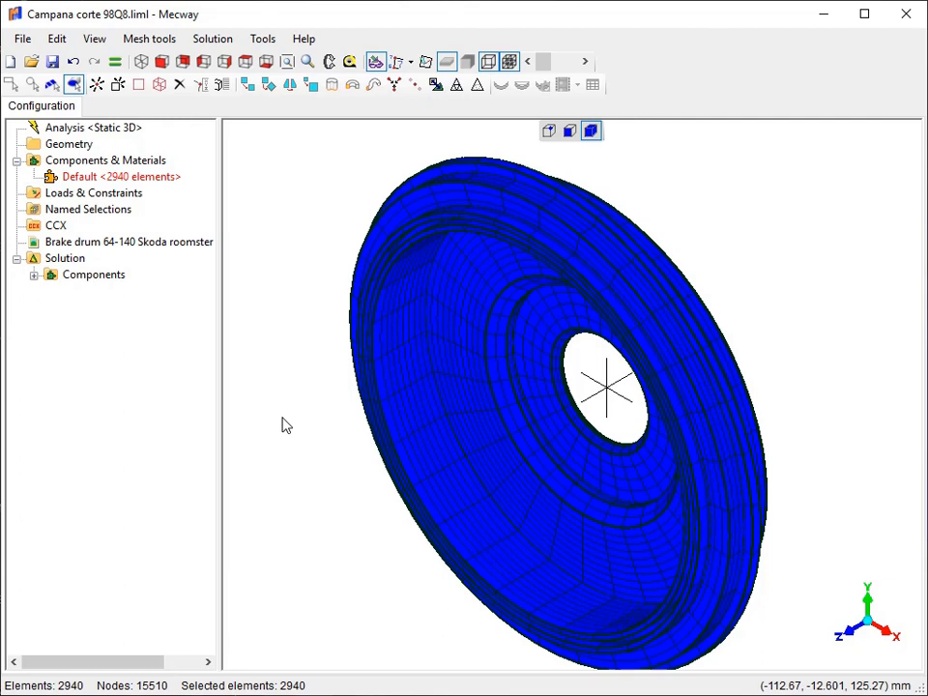
pyautogui.rightClick(83, 183)
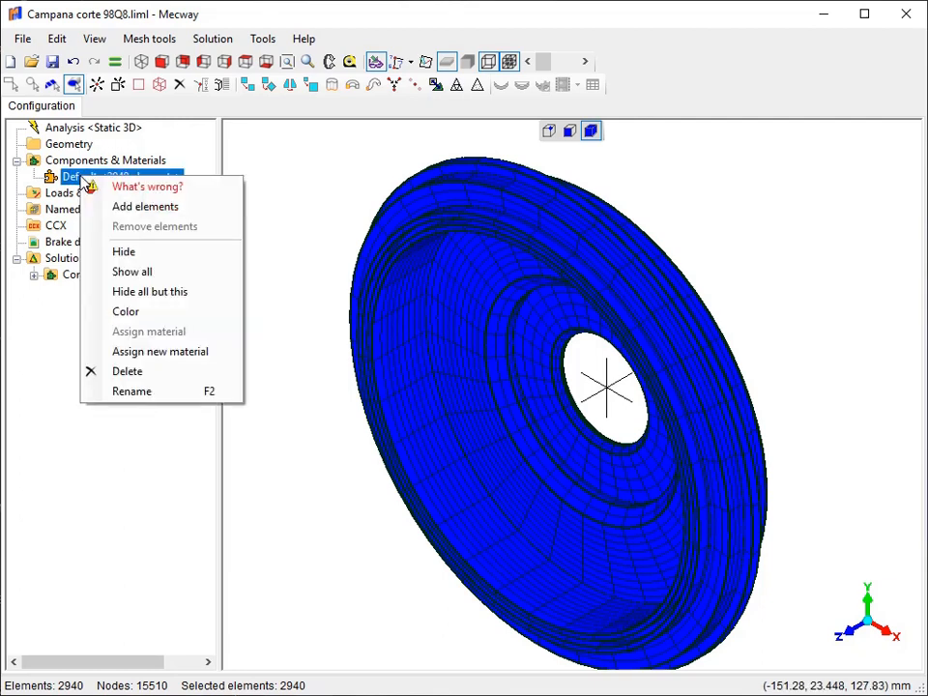
pyautogui.click(181, 353)
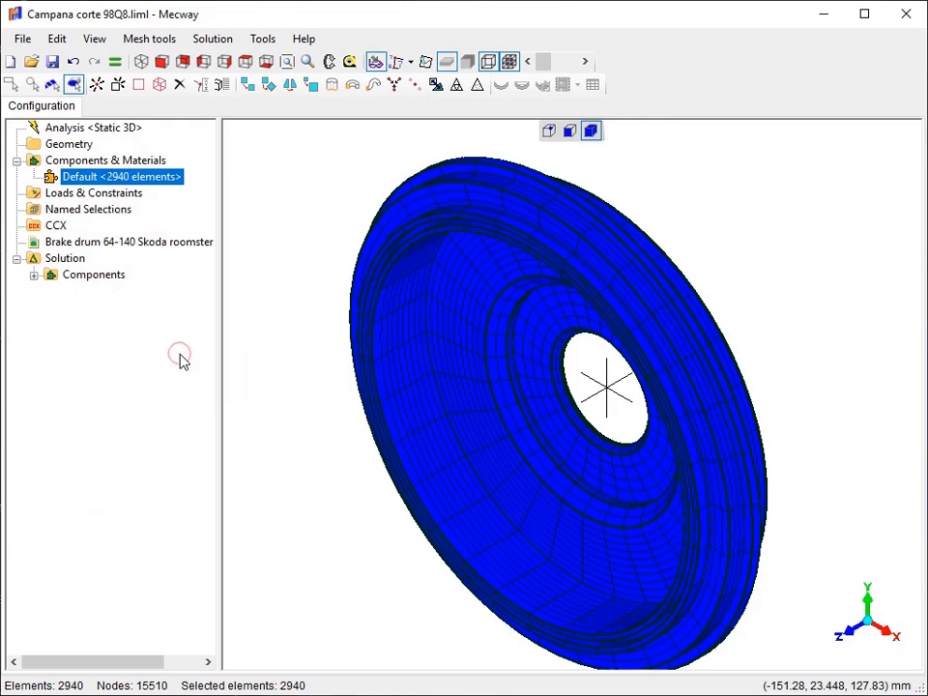
pyautogui.click(119, 186)
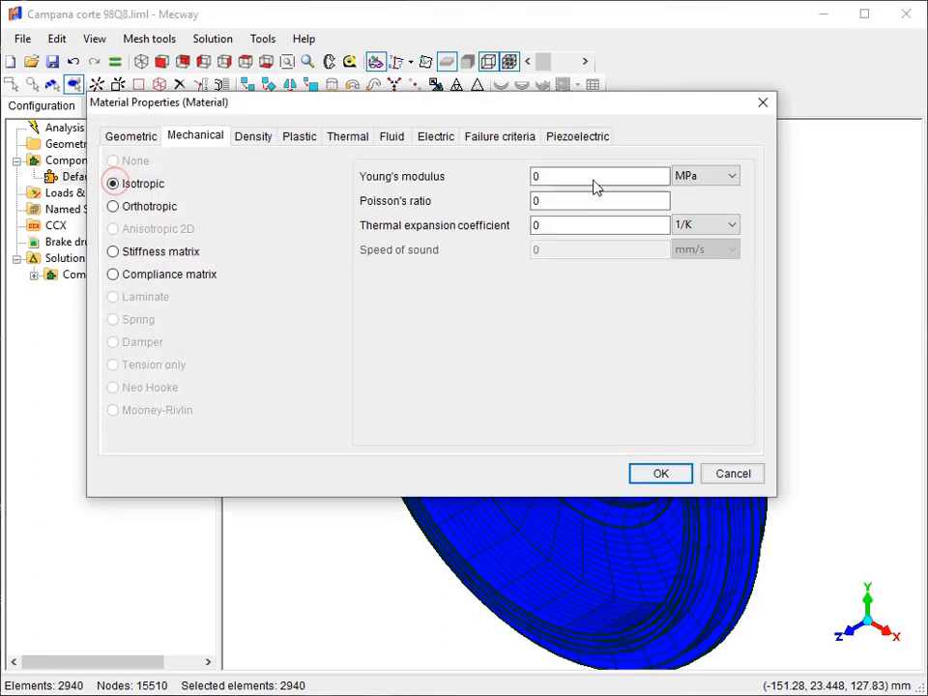
pyautogui.click(690, 184)
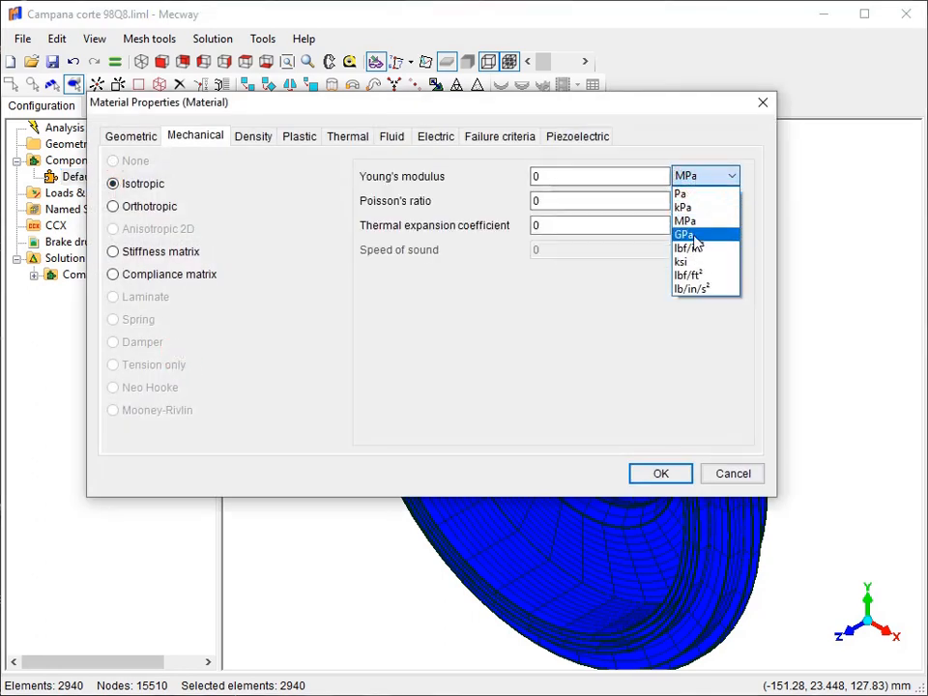
pyautogui.click(691, 233)
pyautogui.doubleClick(553, 177)
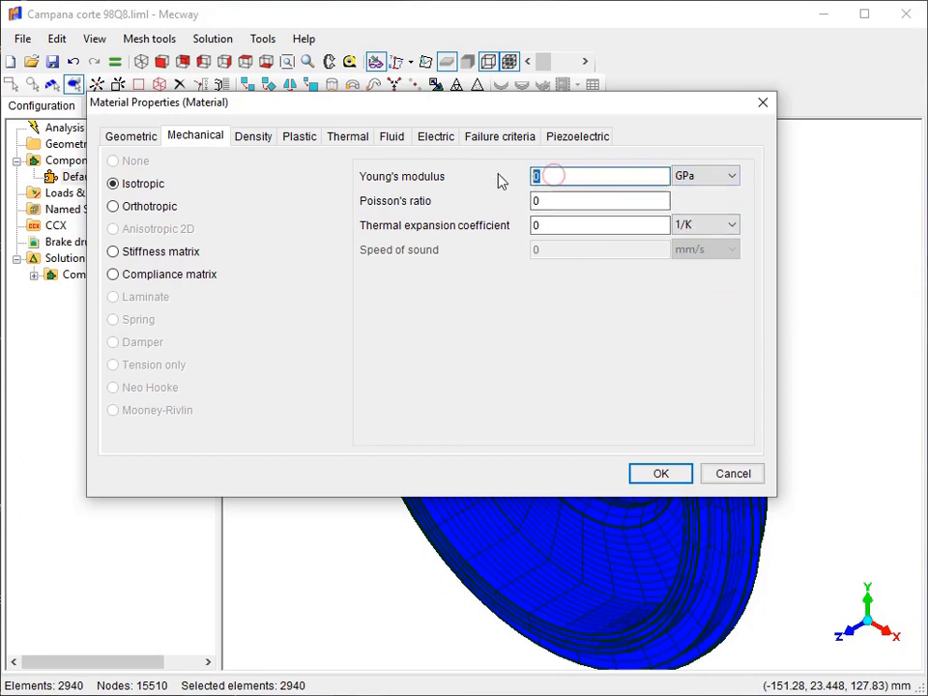
pyautogui.write('210')
pyautogui.click(544, 200)
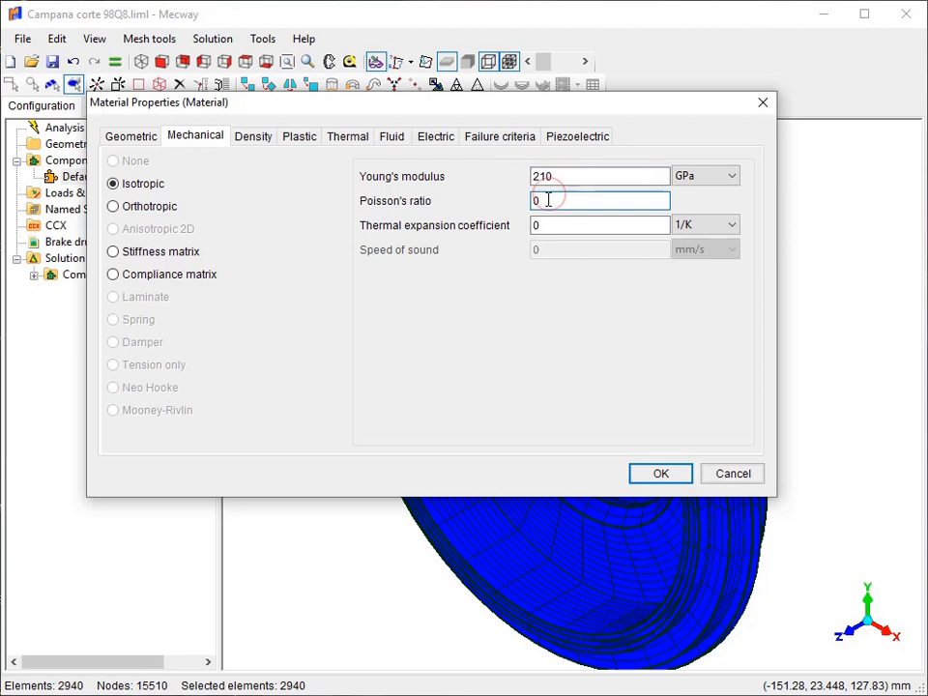
pyautogui.write('.28')
# Enable density for the material, change its unit, and set the density to 7700.
pyautogui.click(252, 136)
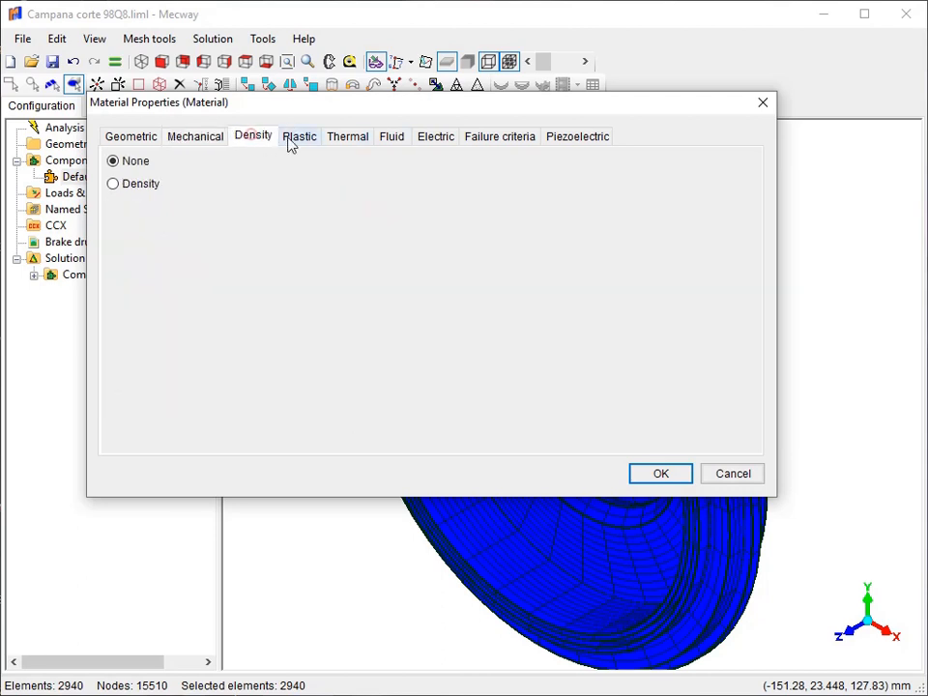
pyautogui.click(160, 185)
pyautogui.doubleClick(532, 183)
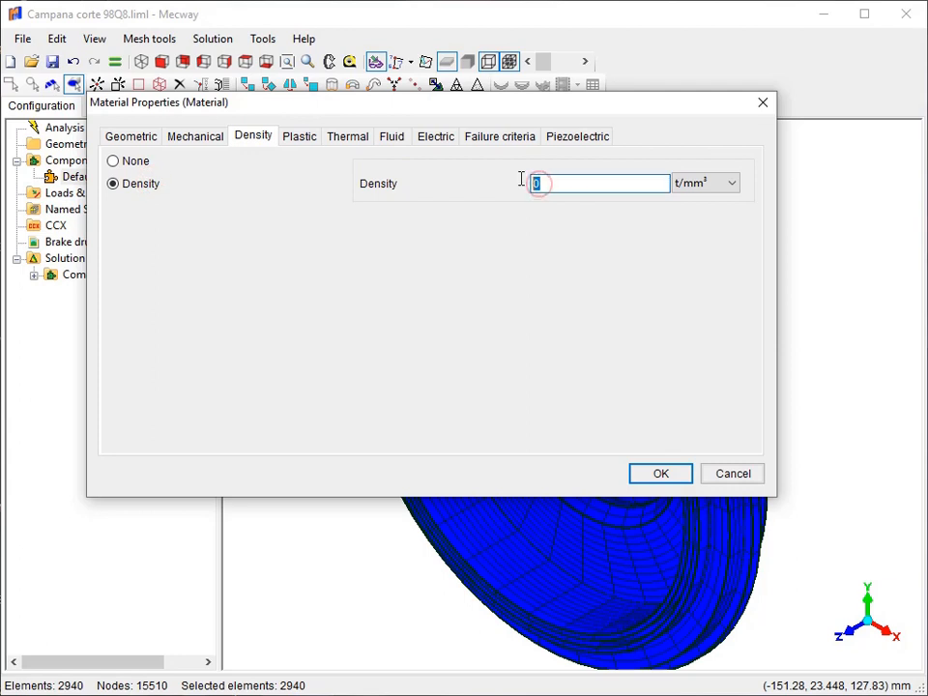
pyautogui.write('7700')
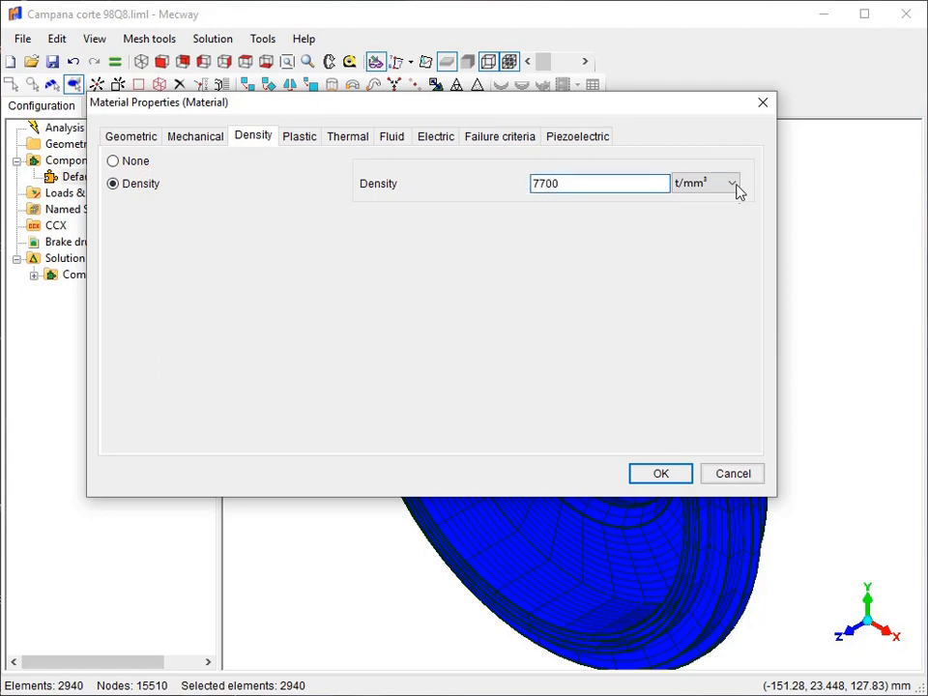
pyautogui.click(731, 184)
pyautogui.click(706, 198)
pyautogui.click(624, 184)
pyautogui.moveTo(594, 183); pyautogui.dragTo(523, 183)
pyautogui.write('7700')
pyautogui.click(664, 476)
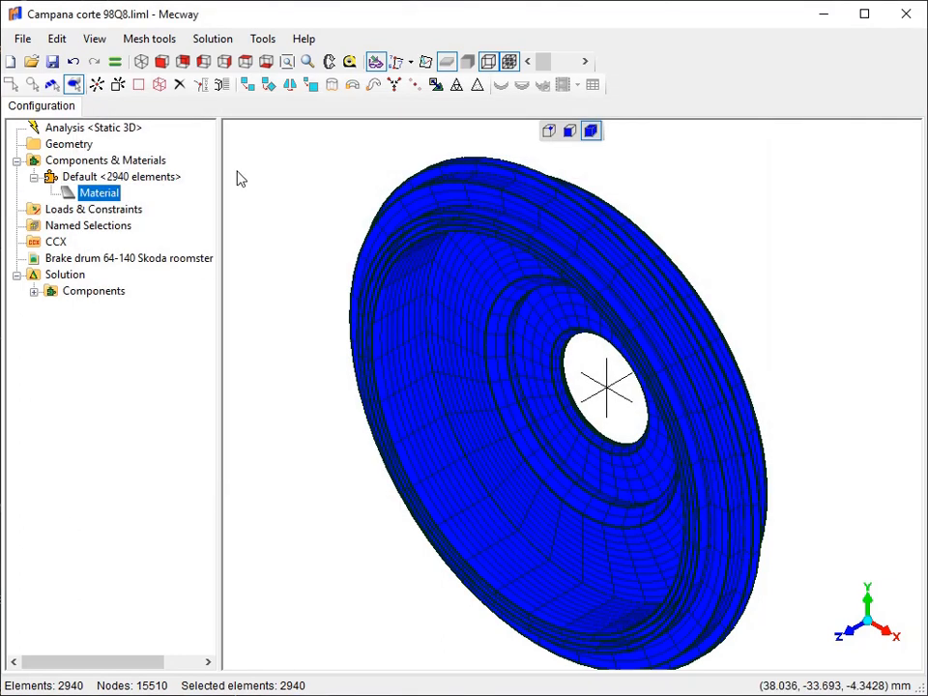
# Deselect all elements and turn on the display of element surfaces in the XY front orientation.
pyautogui.click(163, 61)
pyautogui.click(565, 406)
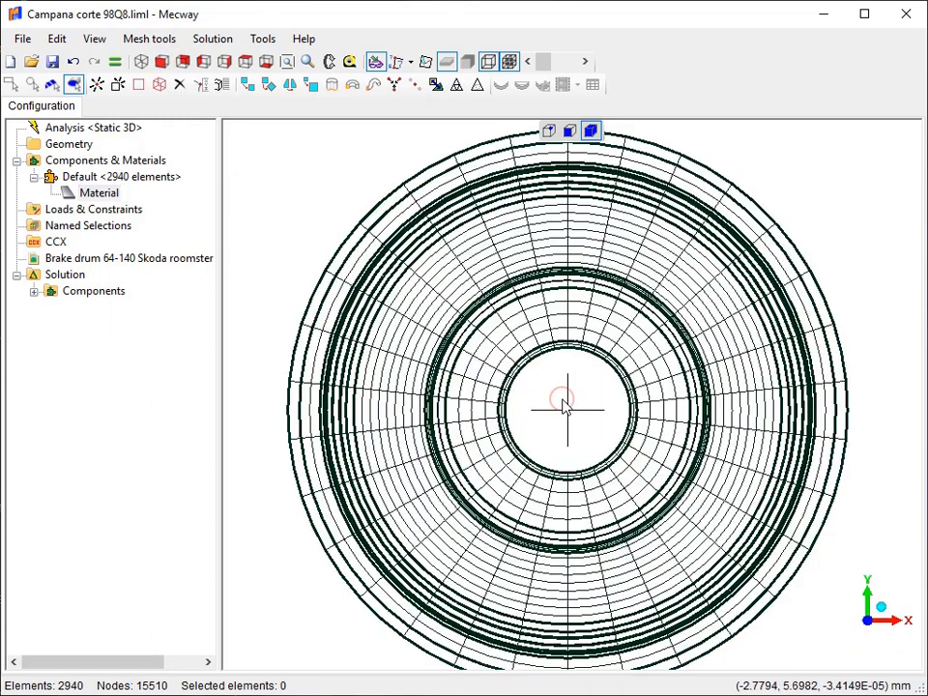
pyautogui.click(465, 61)
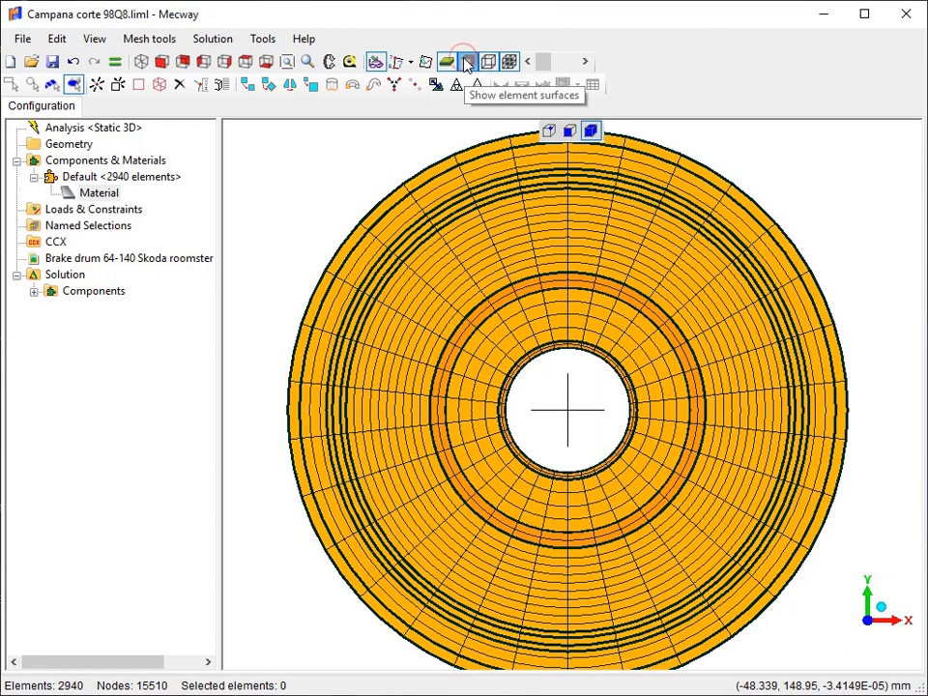
# Cut a 15.8 mm diameter hole along the surface normal at the hub face node X 0, Y 50, Z 5 mm.
pyautogui.click(549, 132)
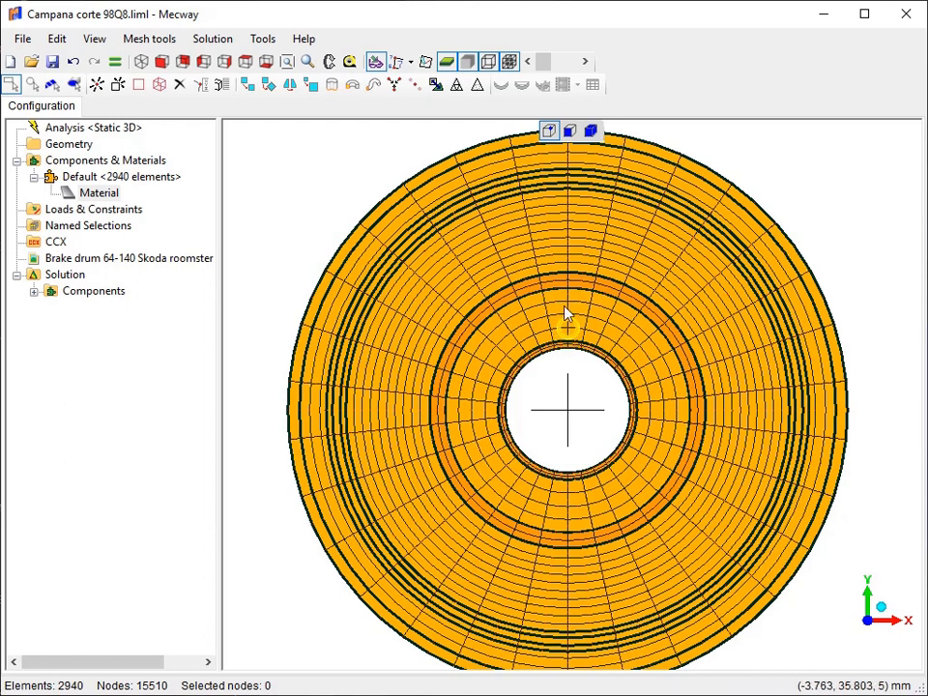
pyautogui.scroll(5, 568, 326)
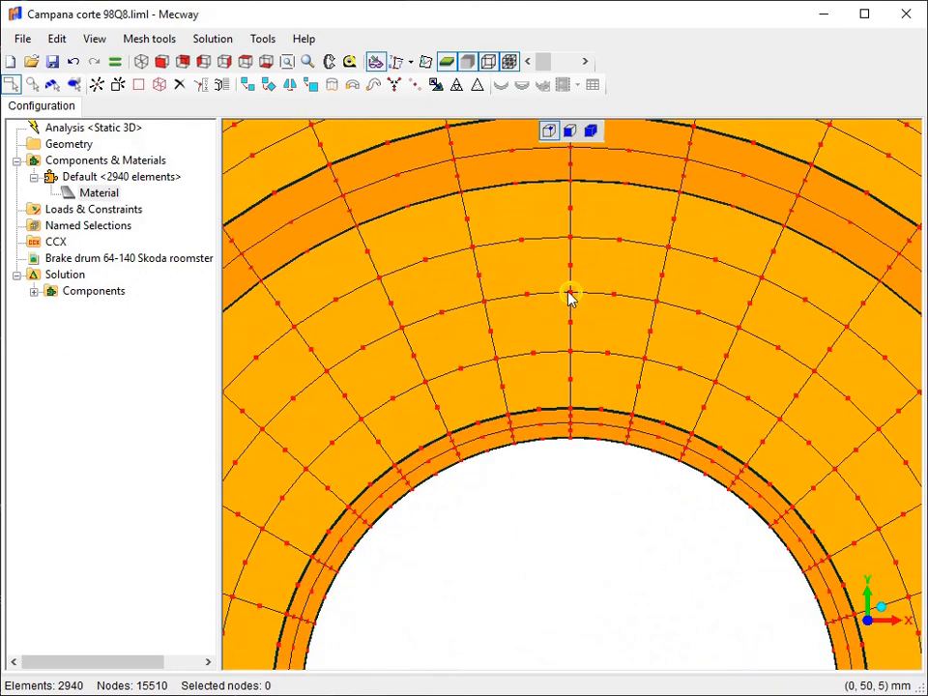
pyautogui.click(571, 293)
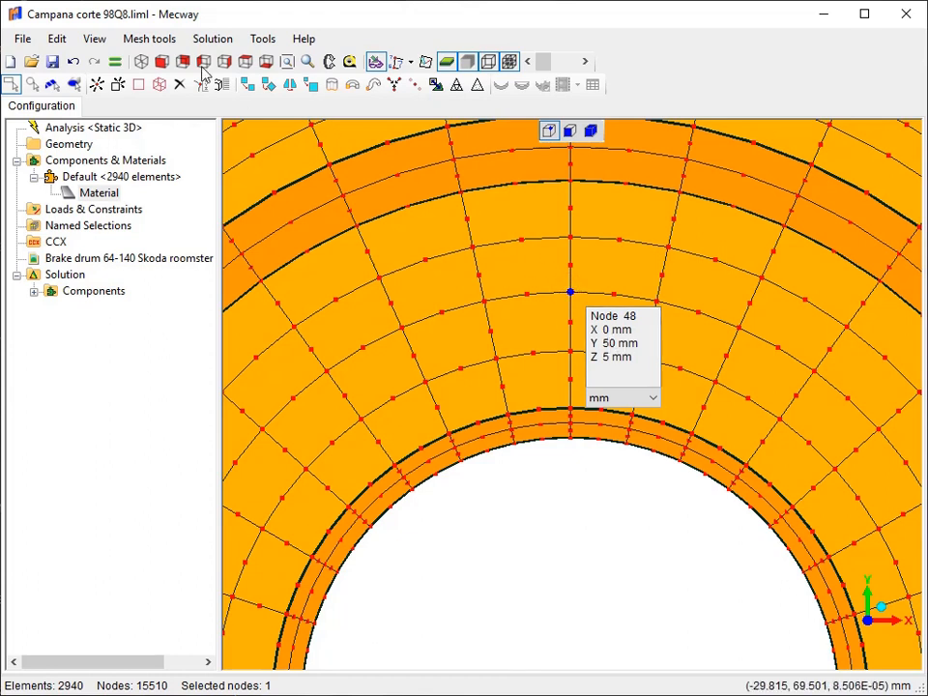
pyautogui.click(152, 42)
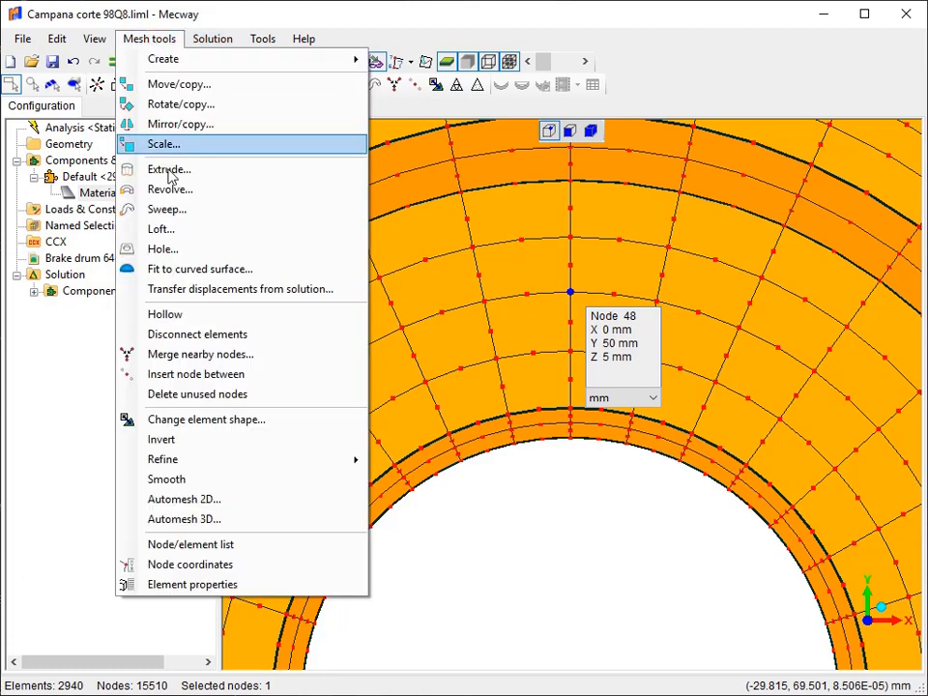
pyautogui.click(164, 250)
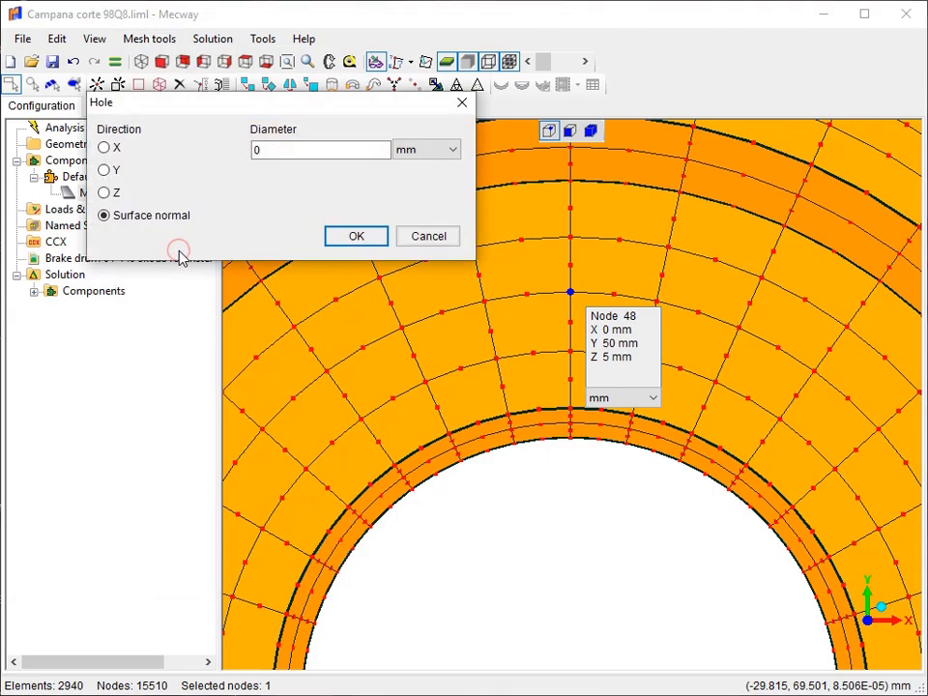
pyautogui.doubleClick(276, 146)
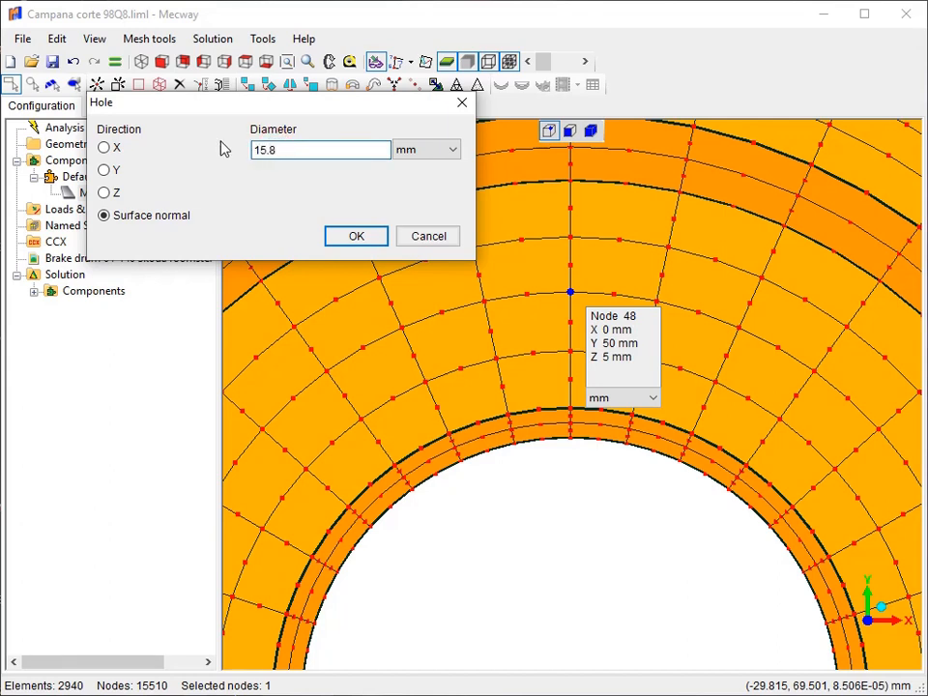
pyautogui.click(364, 238)
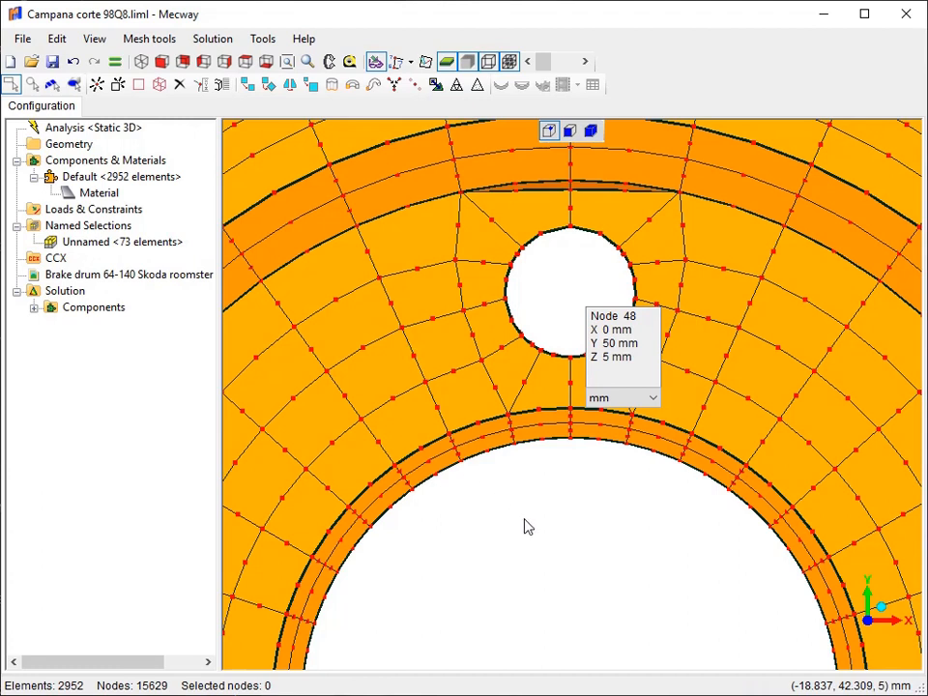
# Cut a 15.8 mm surface-normal hole at the hub face node near X 47.55, Y 15.45, Z 5 mm.
pyautogui.scroll(-2, 559, 551)
pyautogui.moveTo(564, 559); pyautogui.dragTo(549, 435, button='middle')
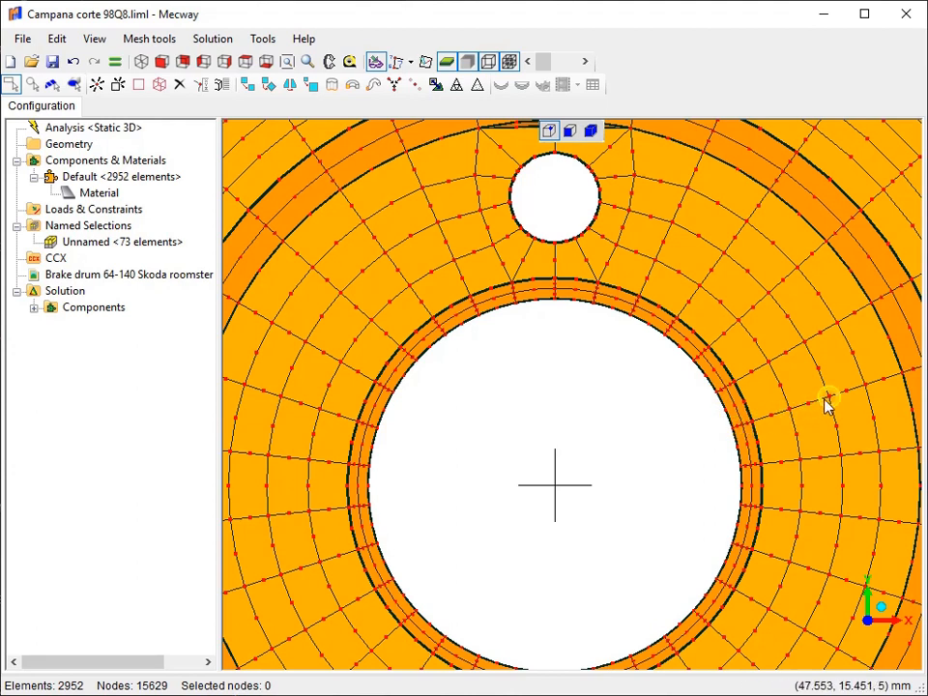
pyautogui.moveTo(829, 399)
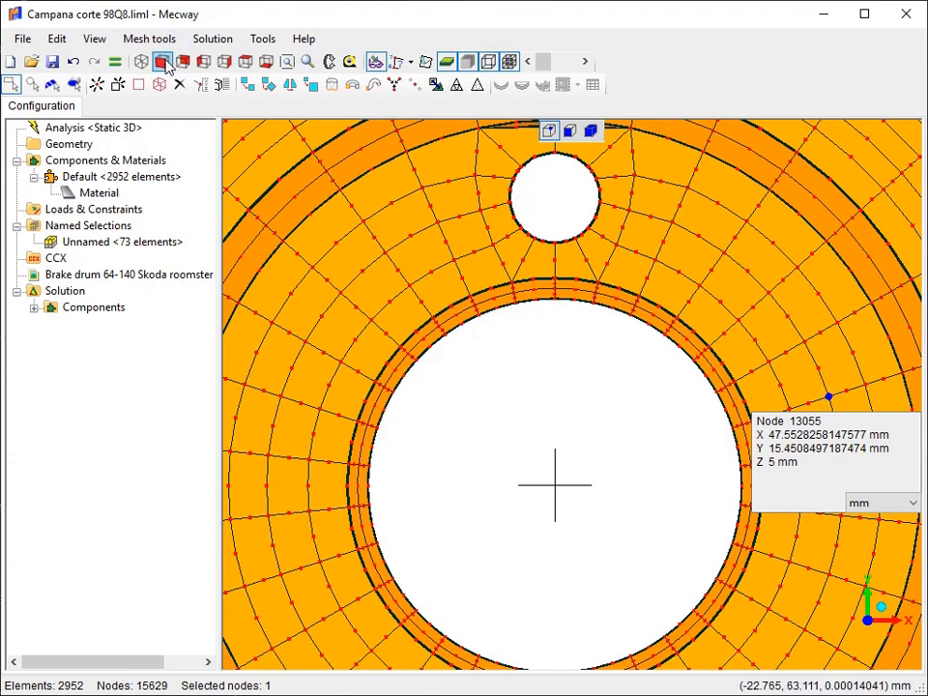
pyautogui.click(142, 40)
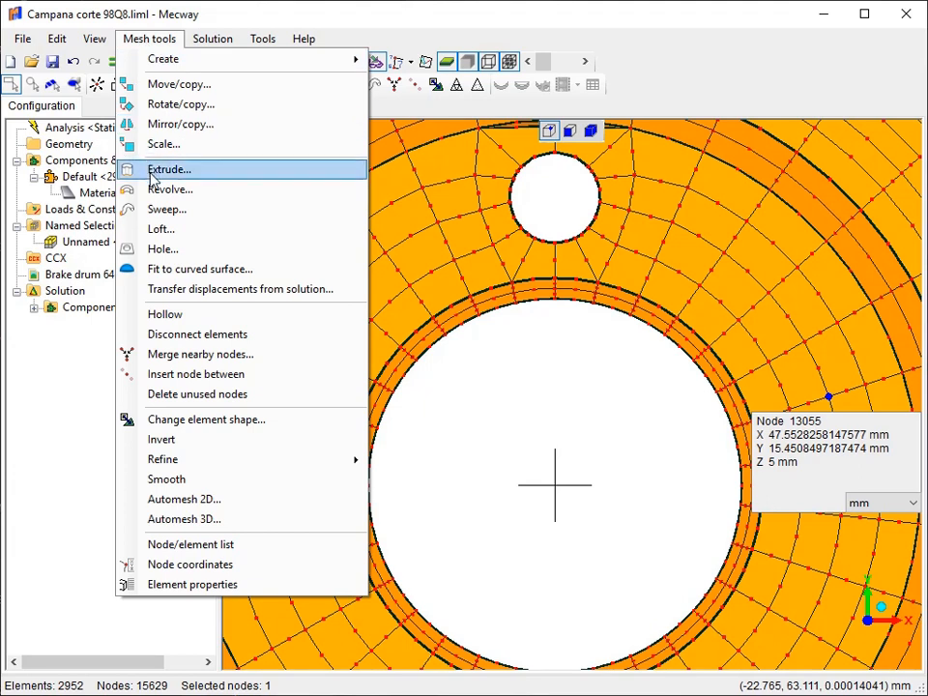
pyautogui.click(162, 252)
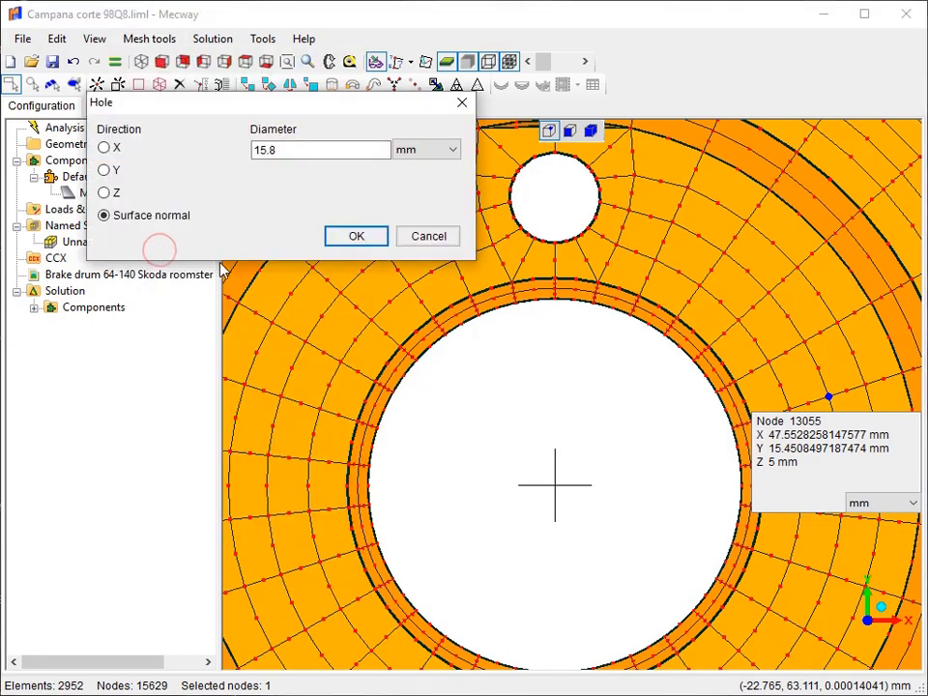
pyautogui.click(355, 238)
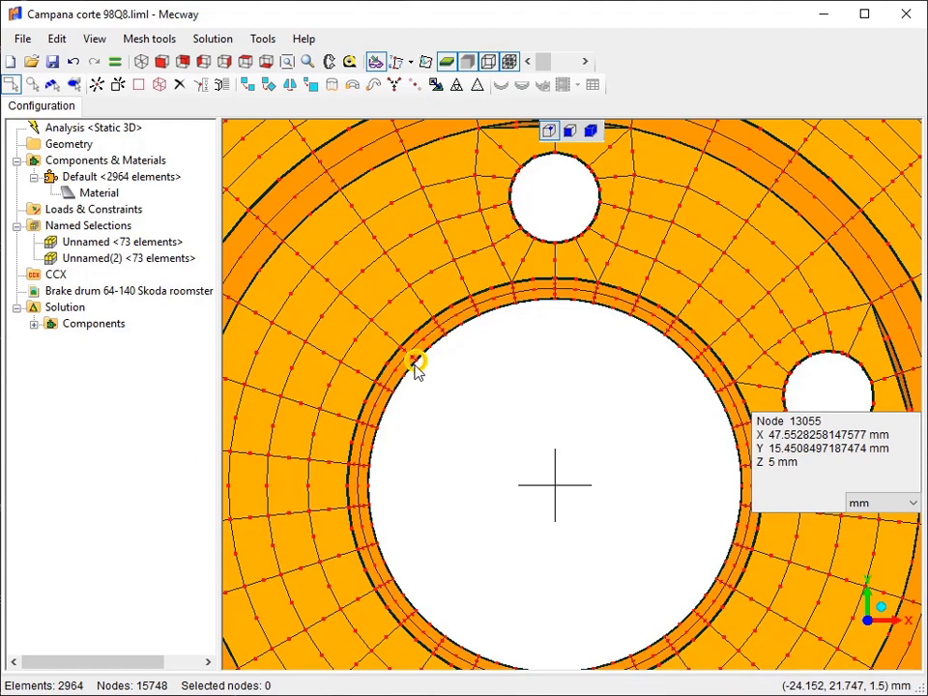
# Cut a 15.8 mm surface-normal hole at the hub face node near X -47.55, Y 15.45, Z 5 mm.
pyautogui.click(280, 397)
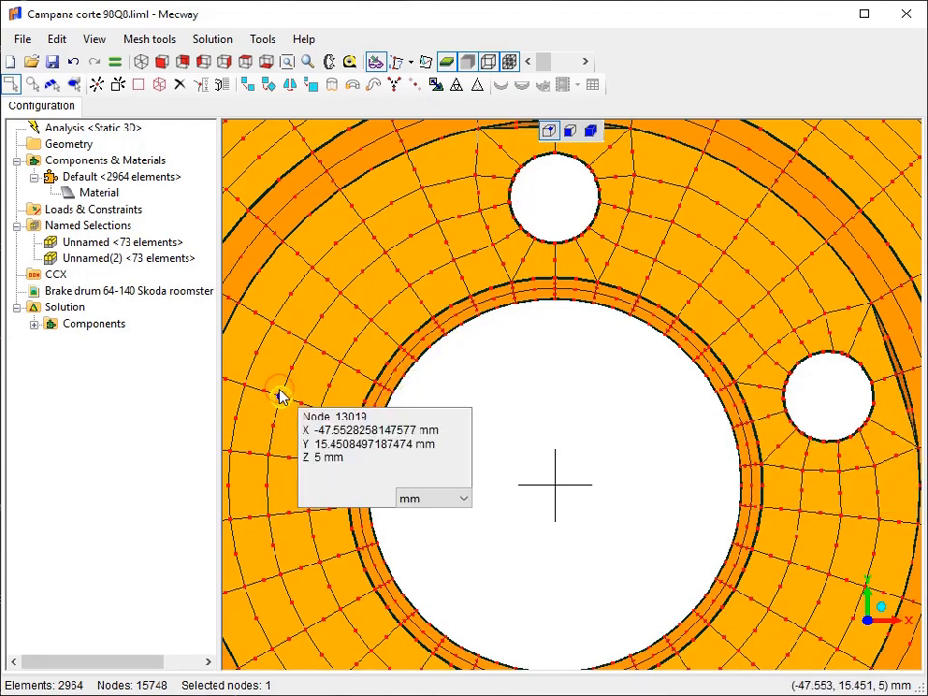
pyautogui.click(162, 45)
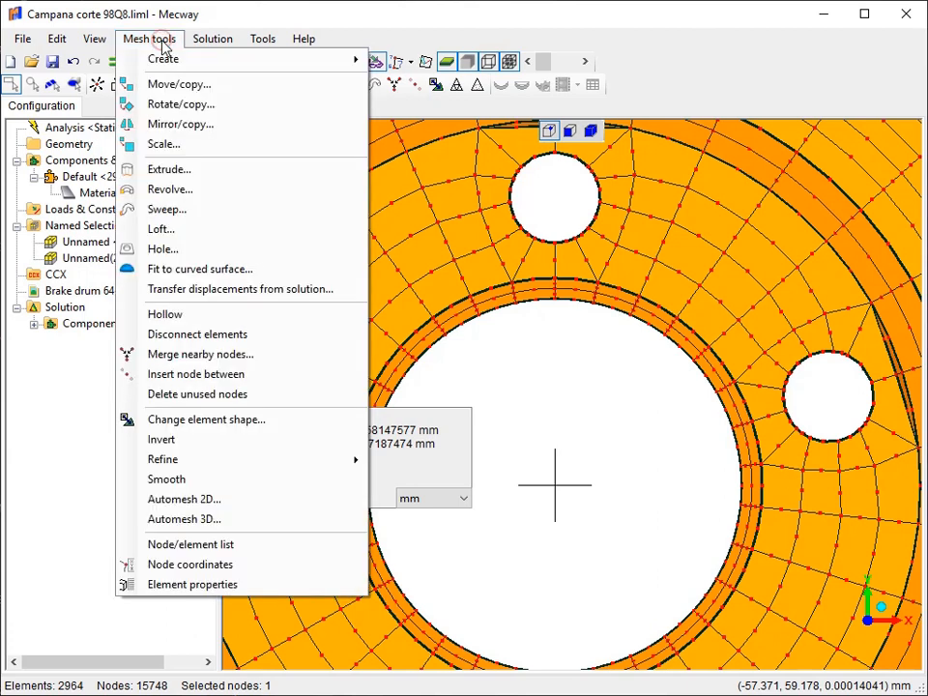
pyautogui.click(128, 249)
pyautogui.click(348, 235)
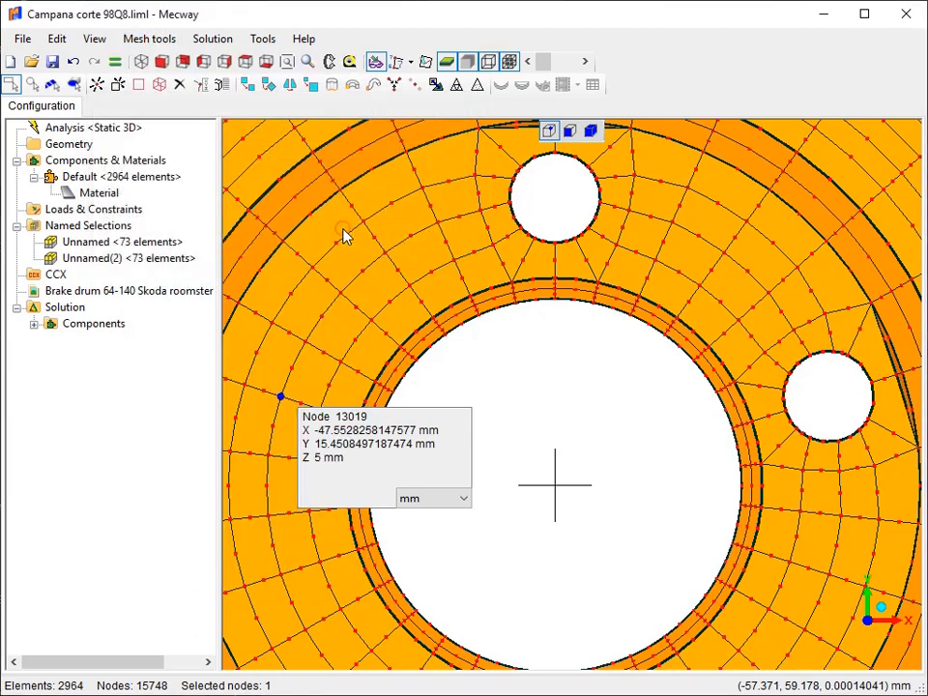
# Cut a 15.8 mm surface-normal hole at the hub face node near X -29.39, Y -40.45, Z 5 mm.
pyautogui.moveTo(535, 493); pyautogui.dragTo(578, 317, button='middle')
pyautogui.click(406, 284)
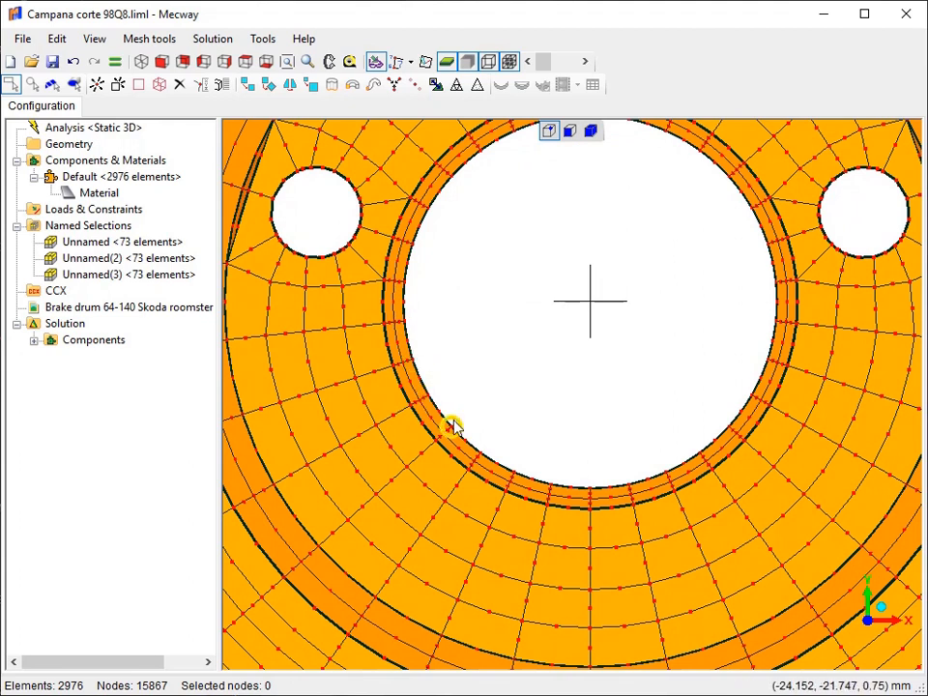
pyautogui.click(420, 535)
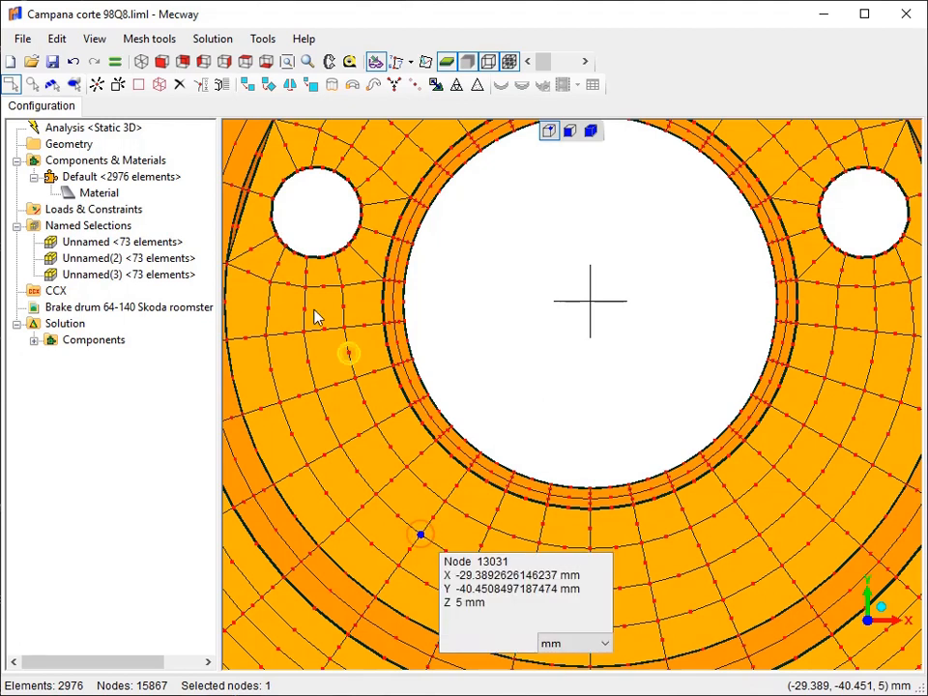
pyautogui.click(151, 40)
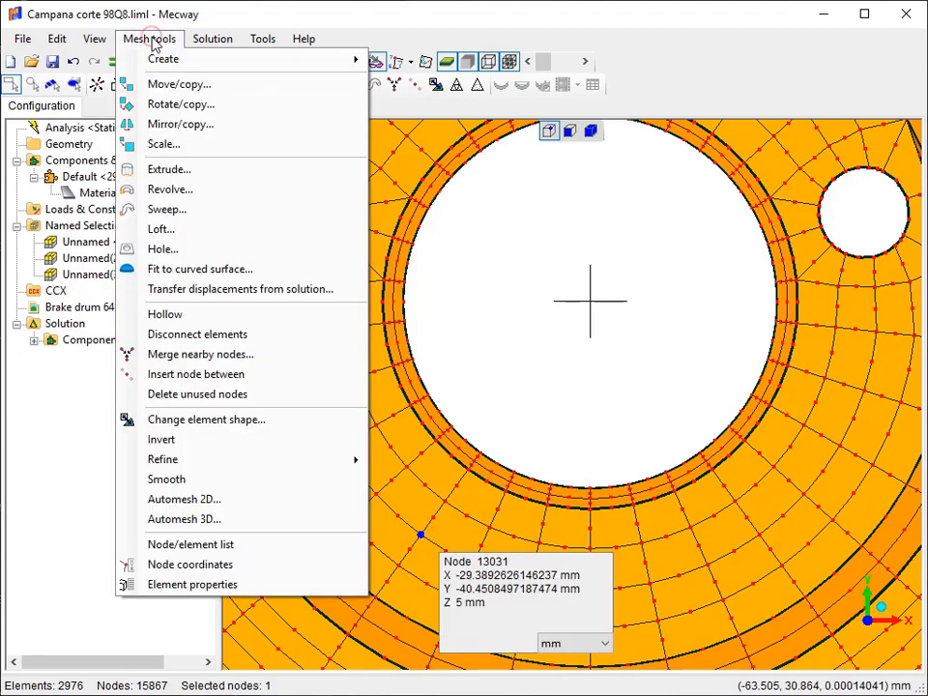
pyautogui.click(154, 252)
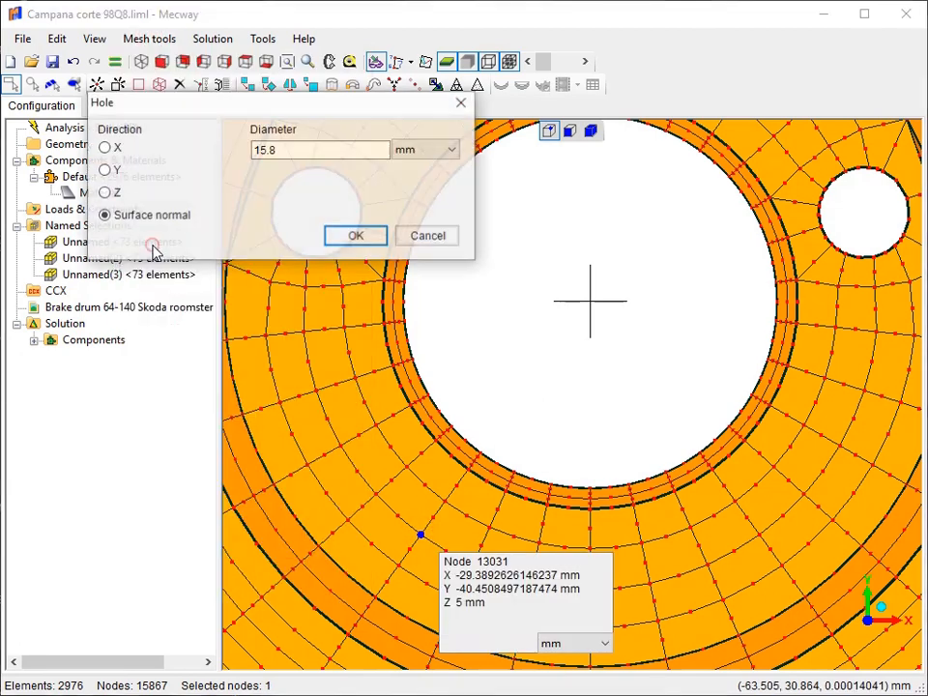
pyautogui.click(355, 237)
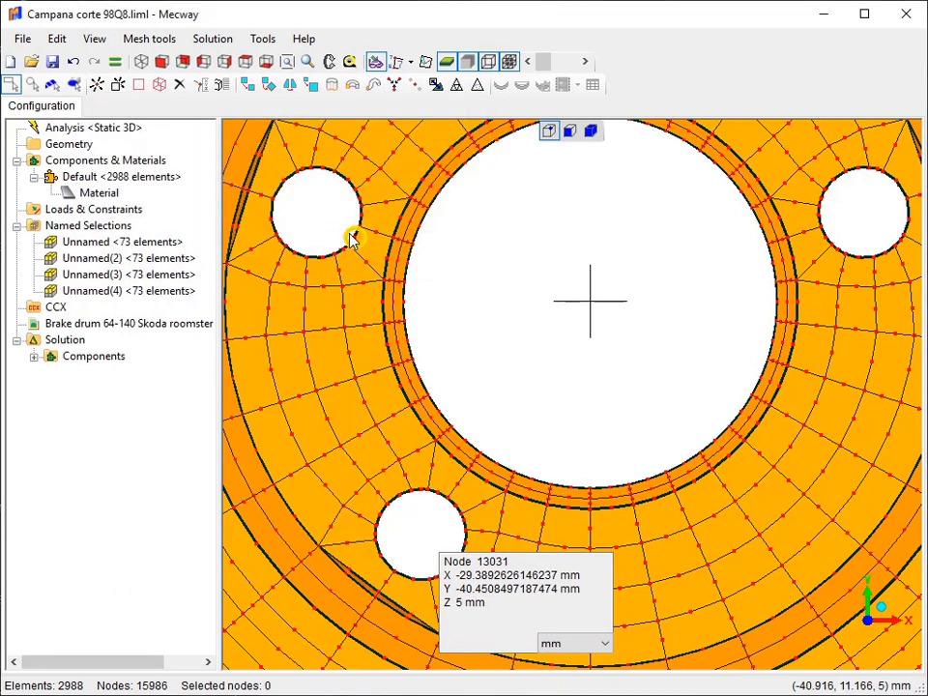
# Cut the fifth 15.8 mm surface-normal bolt hole at the hub face node near X 29.39, Y -40.45, Z 5 mm.
pyautogui.click(770, 282)
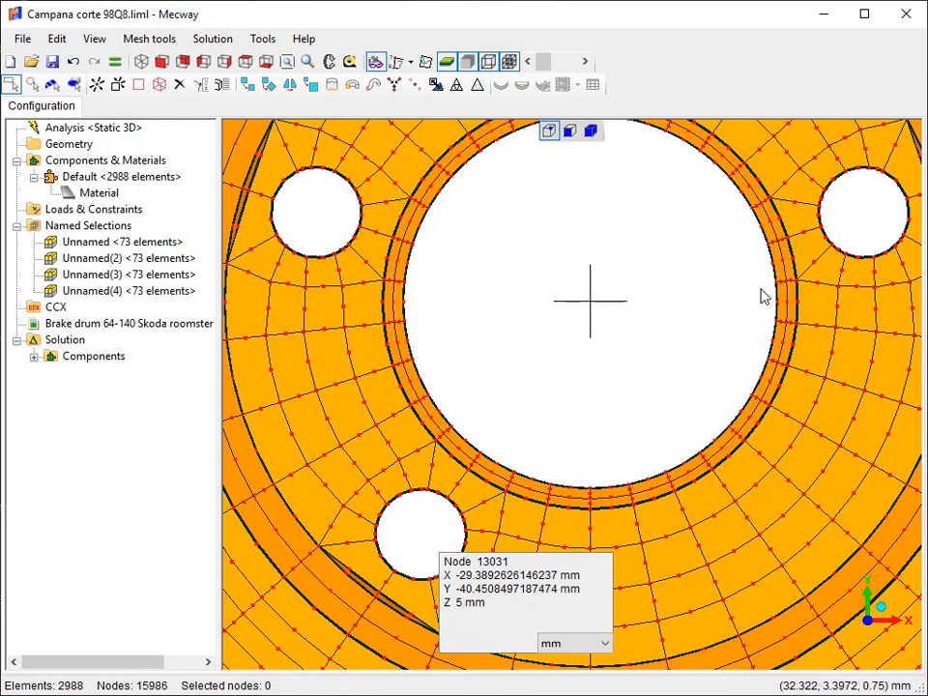
pyautogui.click(770, 320)
pyautogui.click(768, 356)
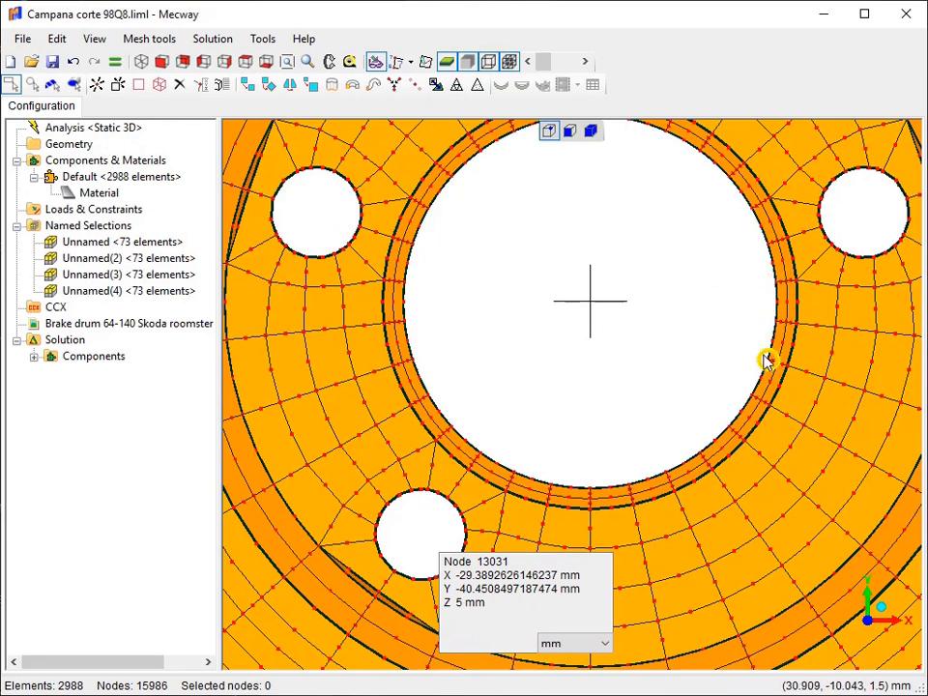
pyautogui.click(749, 394)
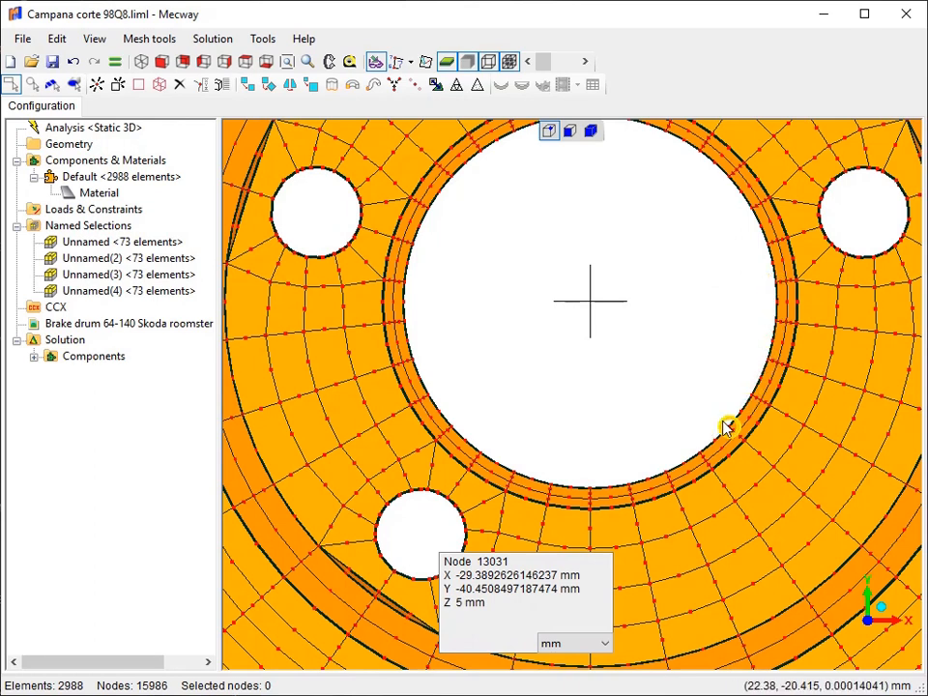
pyautogui.click(698, 452)
pyautogui.click(759, 538)
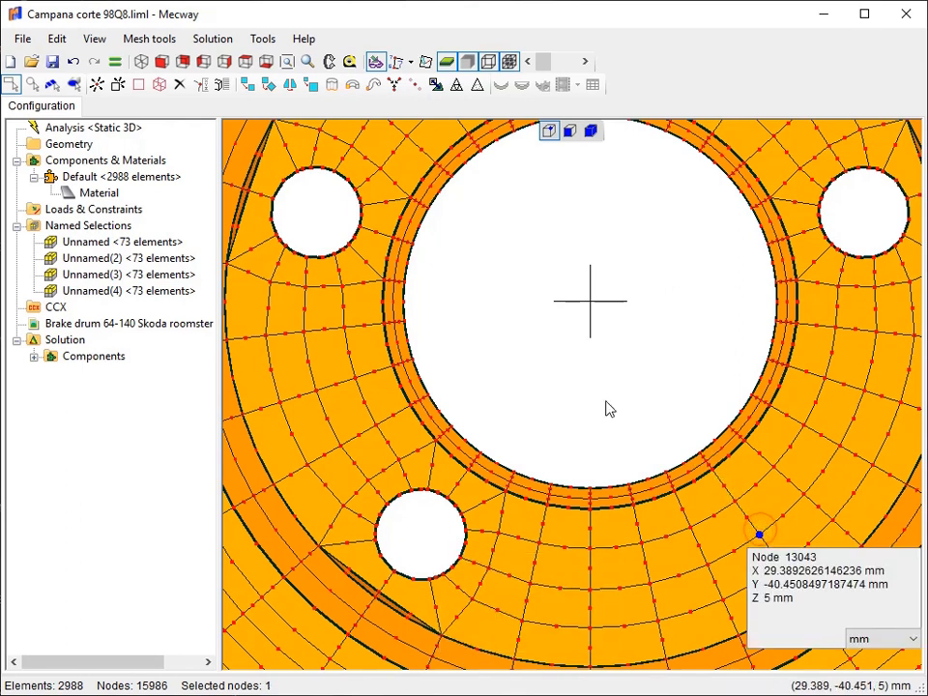
pyautogui.click(166, 39)
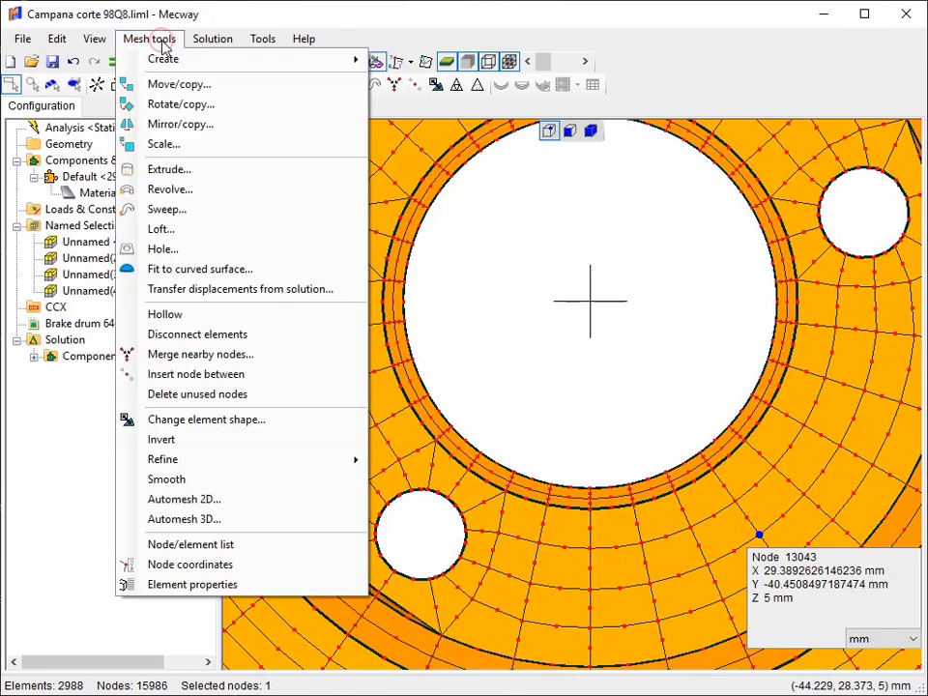
pyautogui.click(172, 253)
pyautogui.click(357, 238)
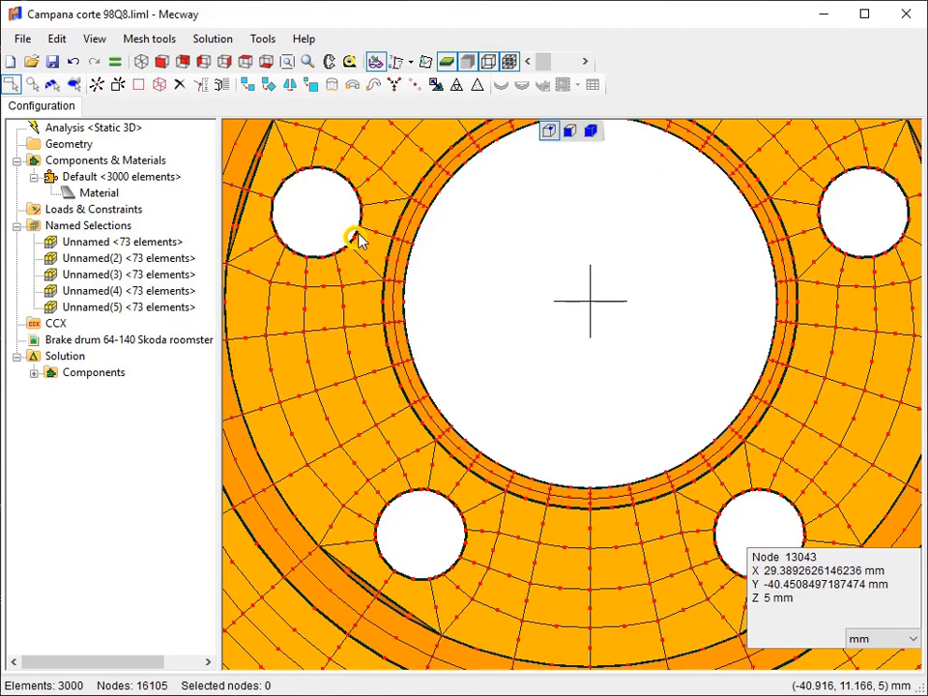
# Cut a 6.6 mm diameter surface-normal hole at the hub face node X 0, Y -50, Z 5 mm, between two bolt holes.
pyautogui.click(589, 588)
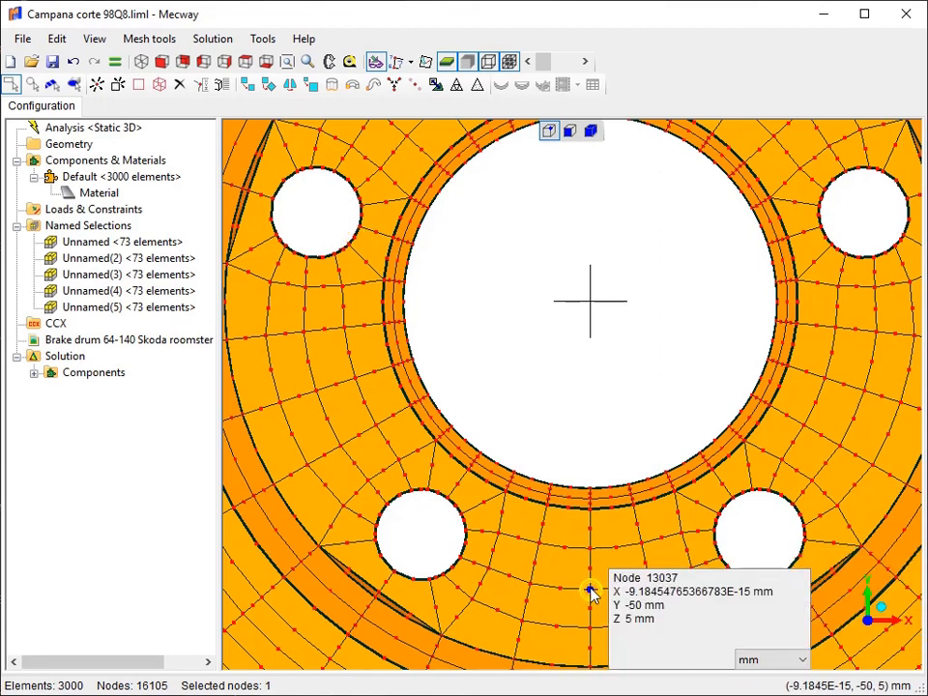
pyautogui.moveTo(609, 420); pyautogui.dragTo(615, 274, button='middle')
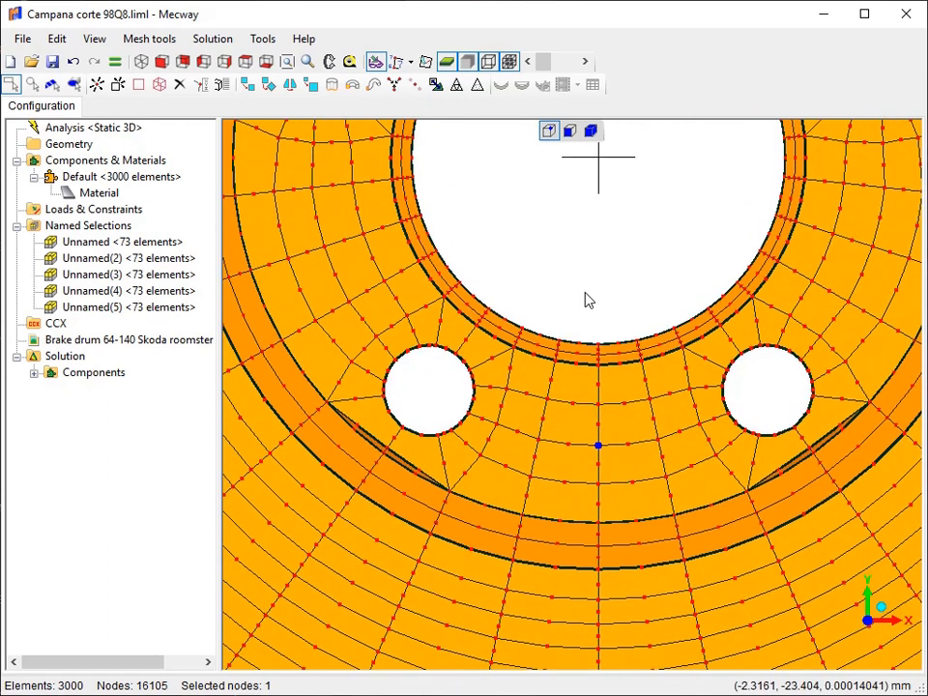
pyautogui.click(150, 42)
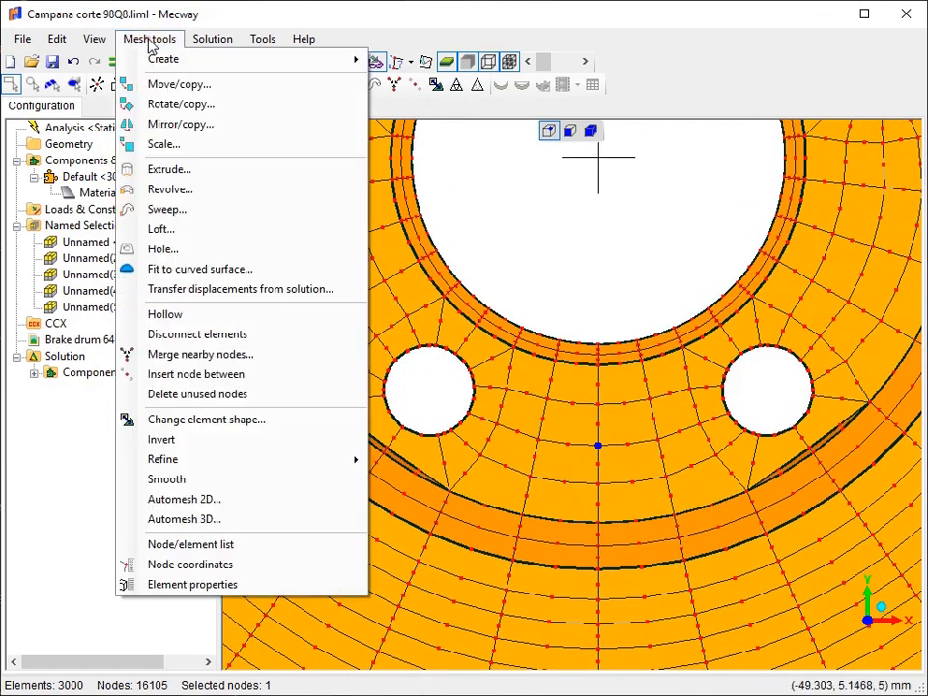
pyautogui.click(157, 249)
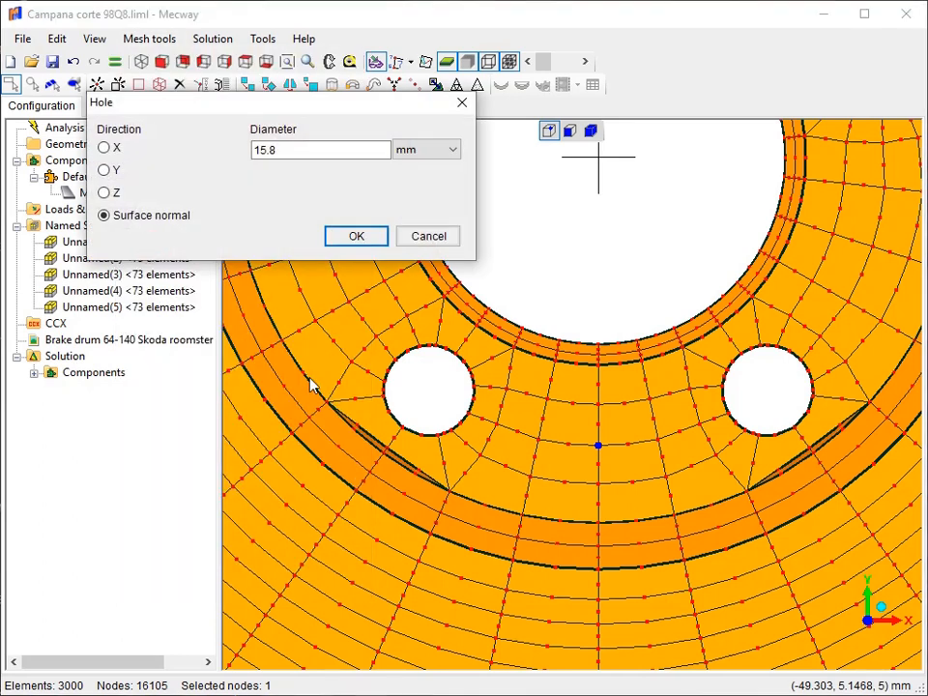
pyautogui.moveTo(277, 150); pyautogui.dragTo(209, 137)
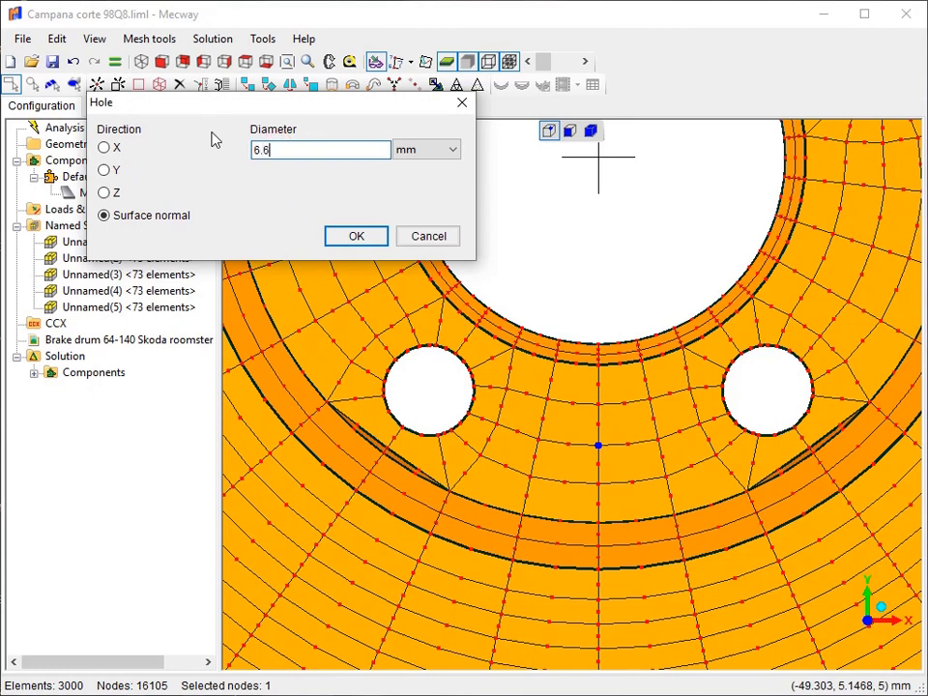
pyautogui.click(356, 236)
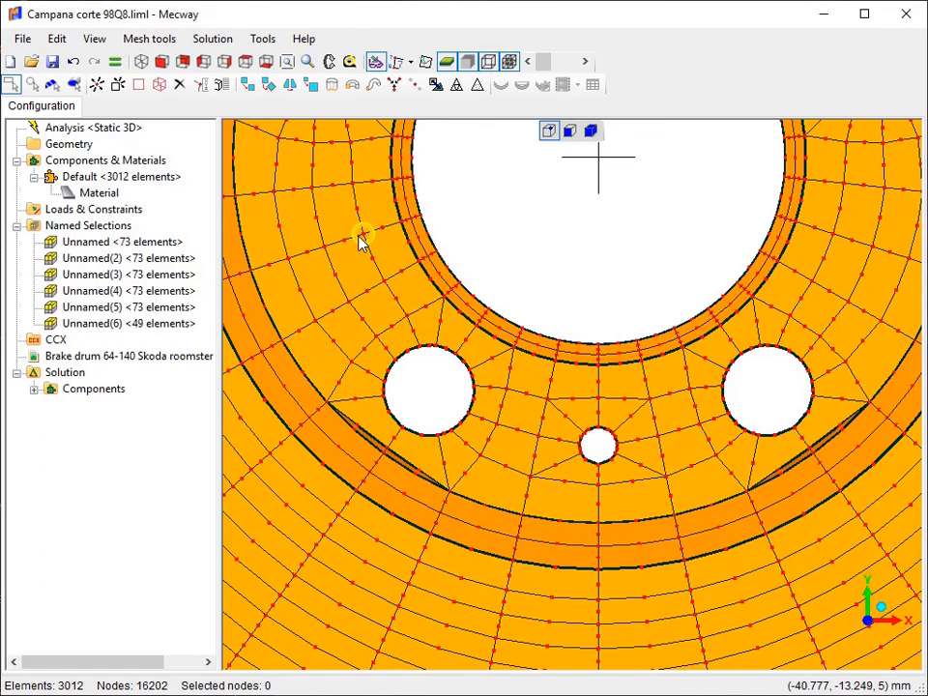
# Hide the element surfaces so the hub mesh around the topmost bolt hole shows only its edges and nodes.
pyautogui.click(601, 264)
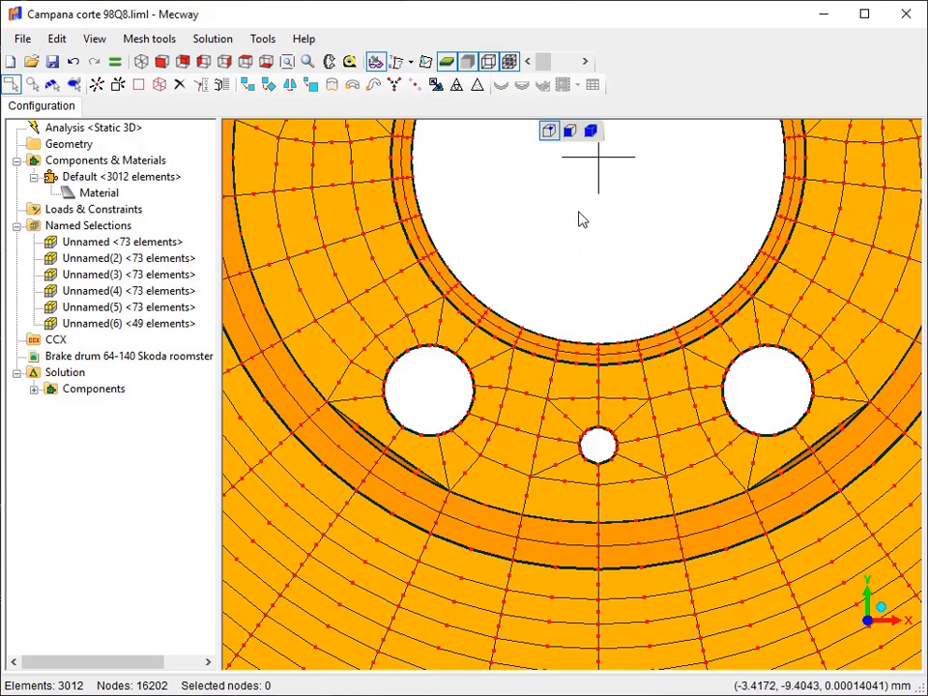
pyautogui.moveTo(580, 219); pyautogui.dragTo(556, 601, button='middle')
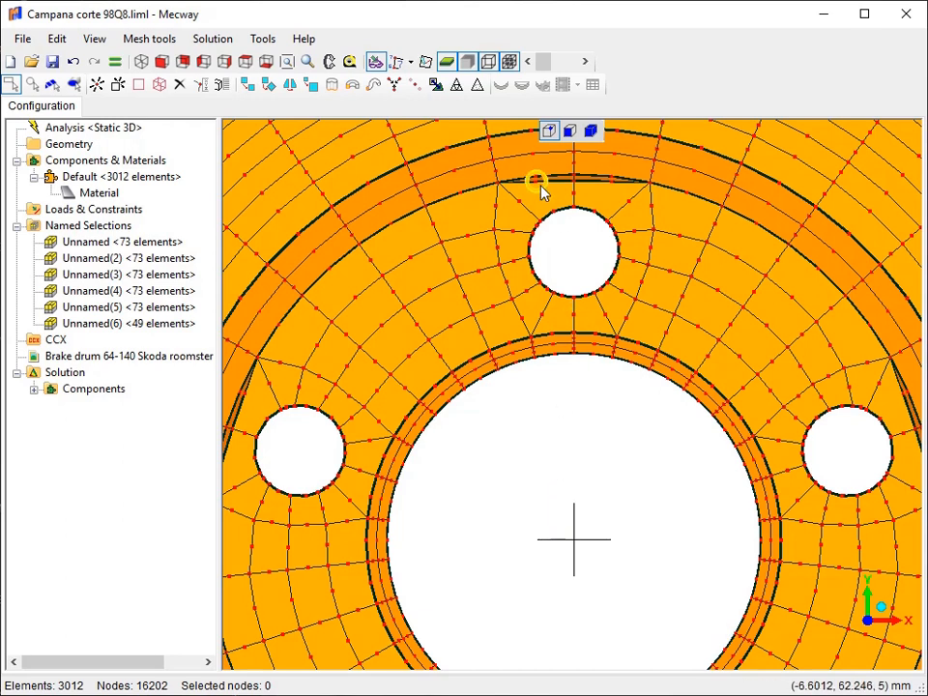
pyautogui.scroll(1, 540, 193)
pyautogui.scroll(1, 537, 183)
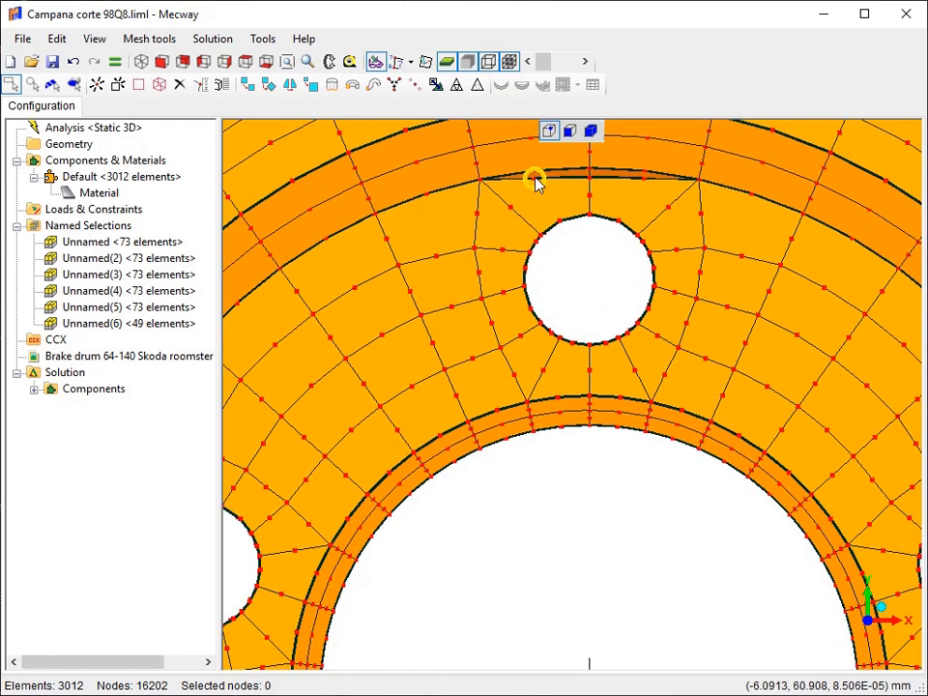
pyautogui.click(466, 62)
pyautogui.click(569, 216)
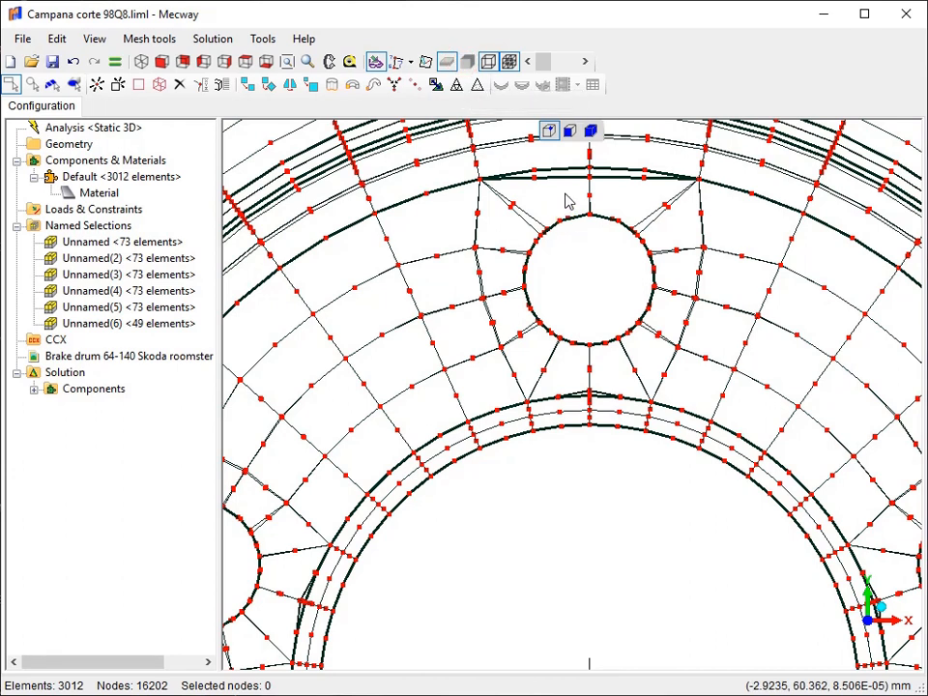
# Select the three through-thickness node groups on the flattened outer edge of the hub face, beyond the topmost bolt hole.
pyautogui.scroll(1, 567, 203)
pyautogui.moveTo(552, 192); pyautogui.dragTo(520, 253, button='right')
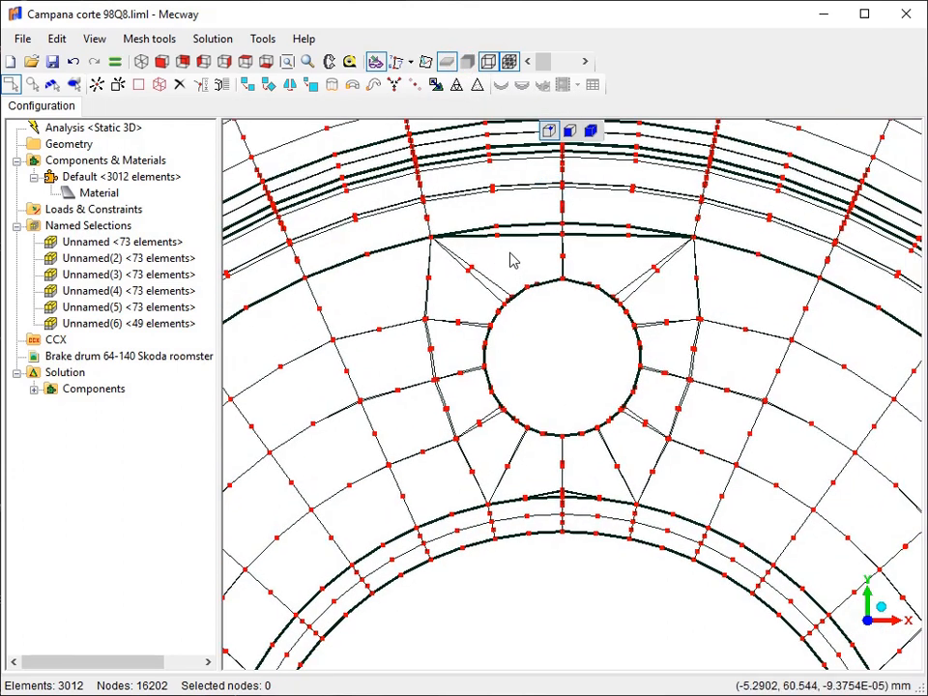
pyautogui.scroll(2, 509, 252)
pyautogui.moveTo(554, 278); pyautogui.dragTo(466, 288, button='right')
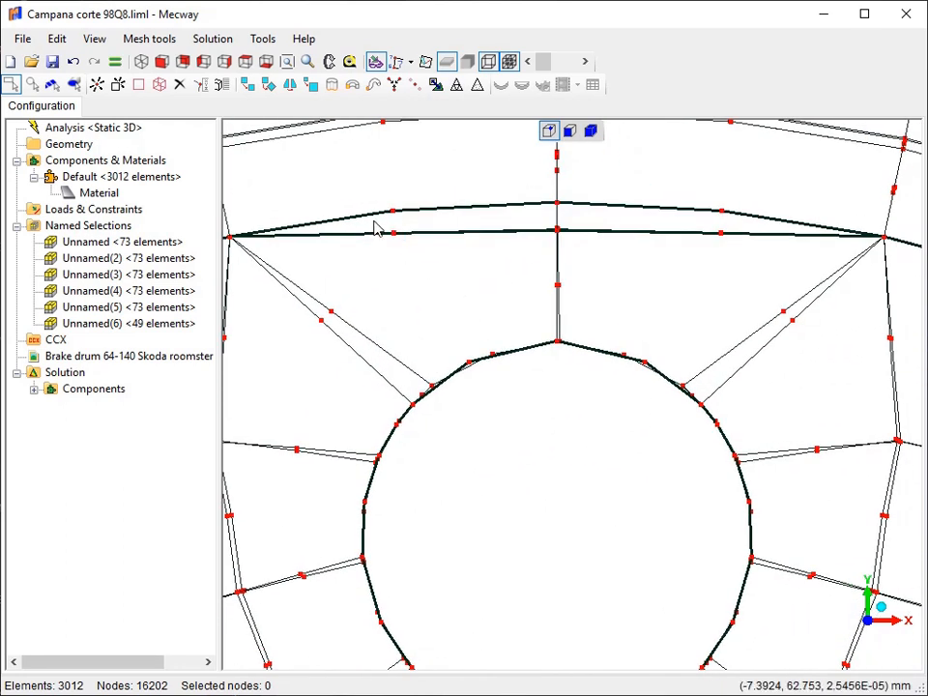
pyautogui.moveTo(380, 228); pyautogui.dragTo(752, 250)
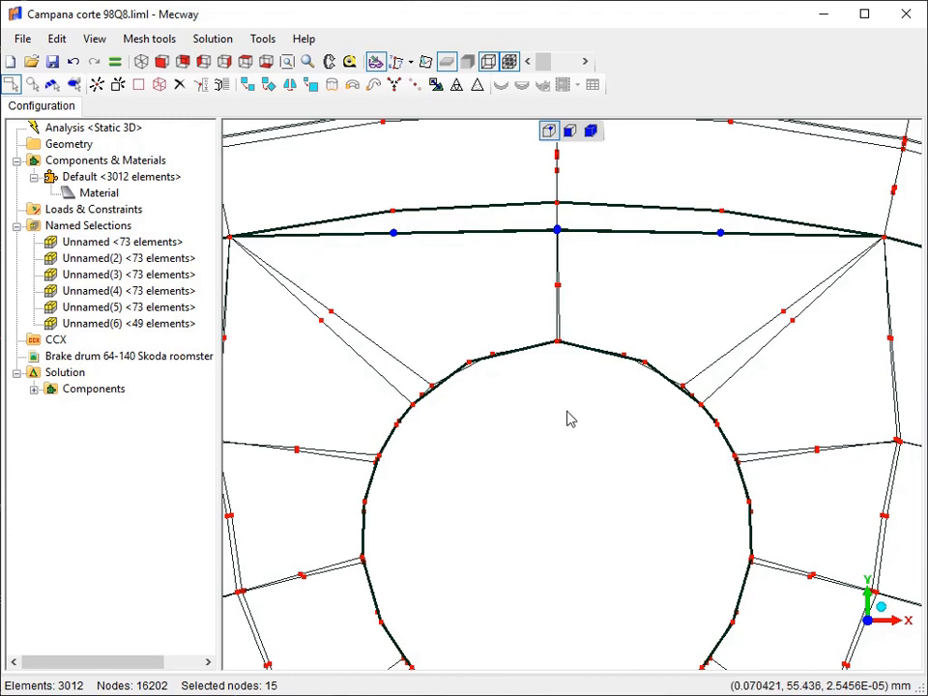
# Add the three node groups on the flattened outer edge beside the upper-left bolt hole to the selection.
pyautogui.scroll(-5, 568, 420)
pyautogui.moveTo(388, 576); pyautogui.dragTo(608, 321, button='middle')
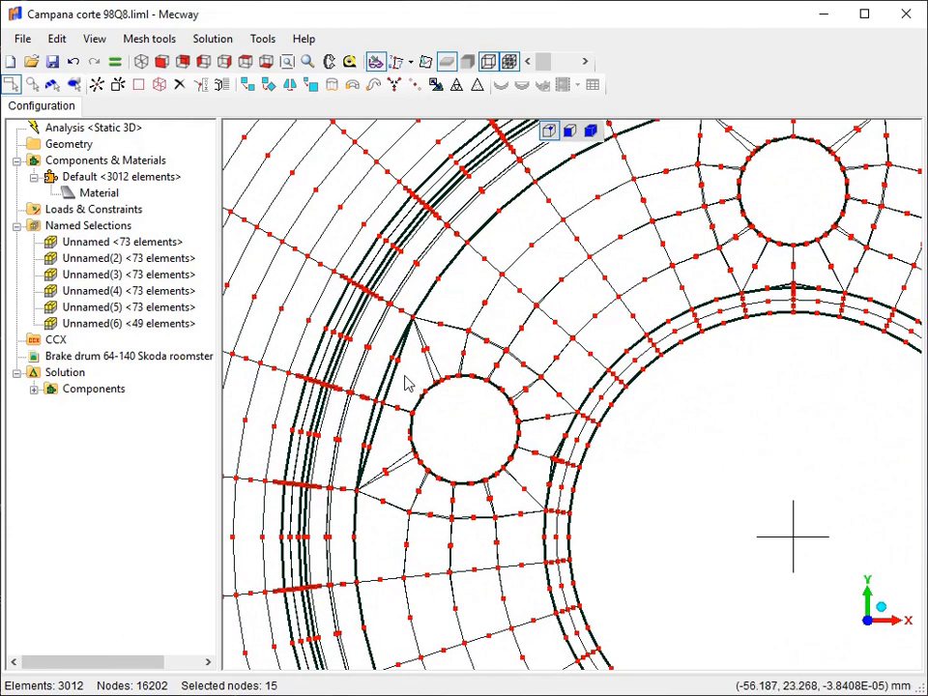
pyautogui.scroll(4, 407, 384)
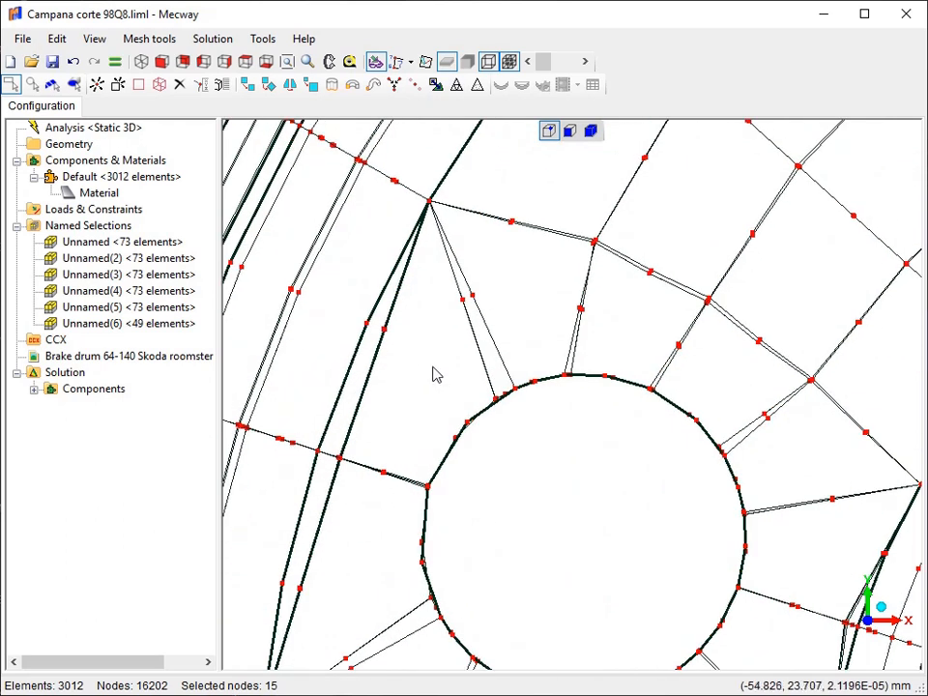
pyautogui.moveTo(431, 367); pyautogui.dragTo(471, 310, button='middle')
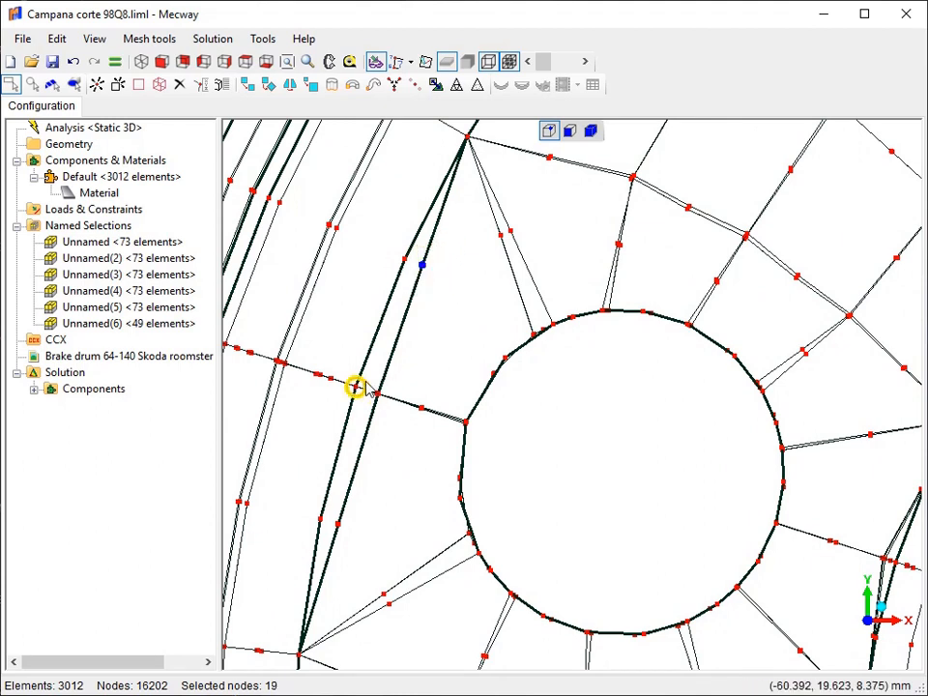
pyautogui.keyDown('ctrl'); pyautogui.moveTo(368, 370); pyautogui.dragTo(389, 413); pyautogui.keyUp('ctrl')
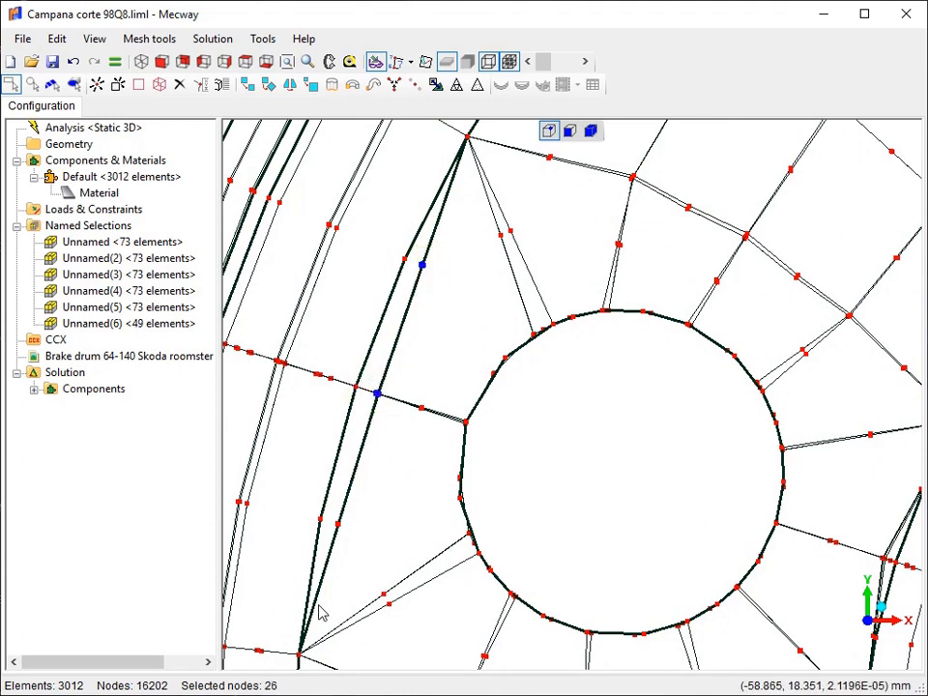
pyautogui.keyDown('ctrl'); pyautogui.click(346, 538); pyautogui.keyUp('ctrl')
# Add the three node groups on the flattened outer edge beside the lower-left bolt hole to the selection.
pyautogui.scroll(-5, 551, 499)
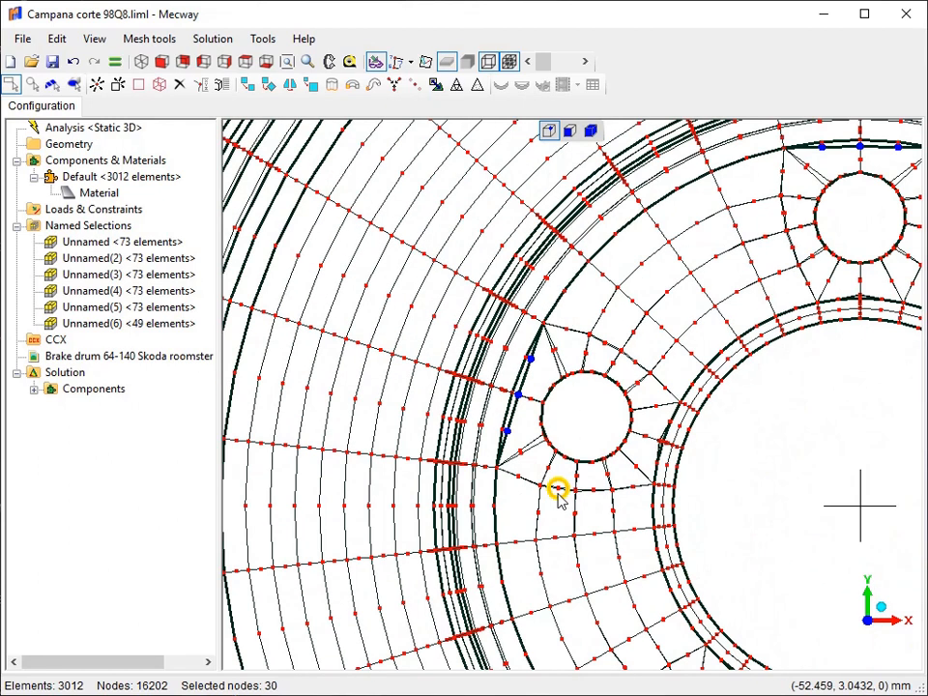
pyautogui.moveTo(735, 580); pyautogui.dragTo(649, 298, button='middle')
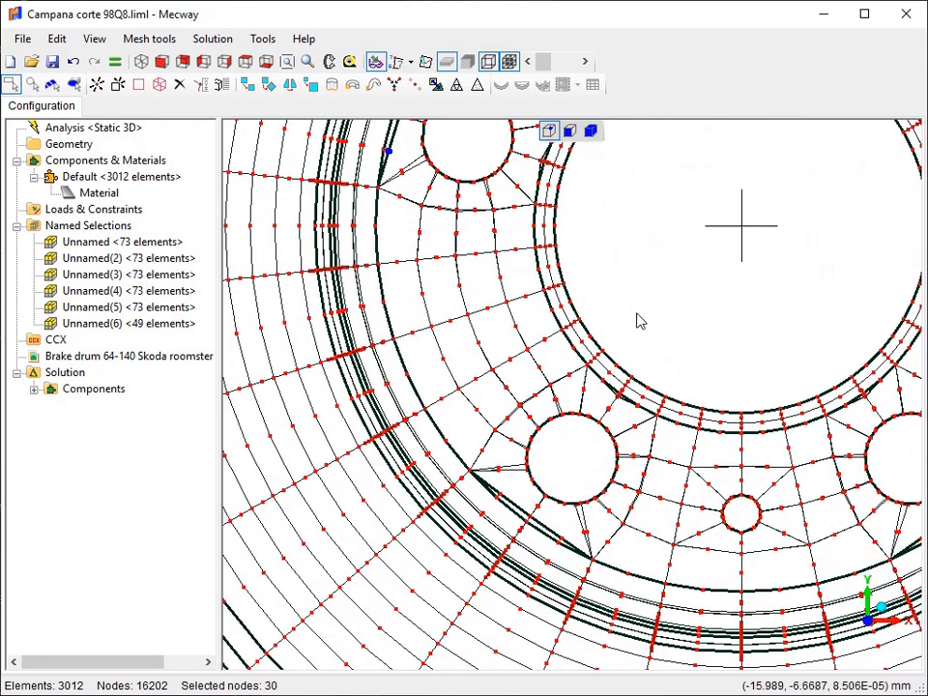
pyautogui.scroll(5, 519, 512)
pyautogui.scroll(1, 519, 512)
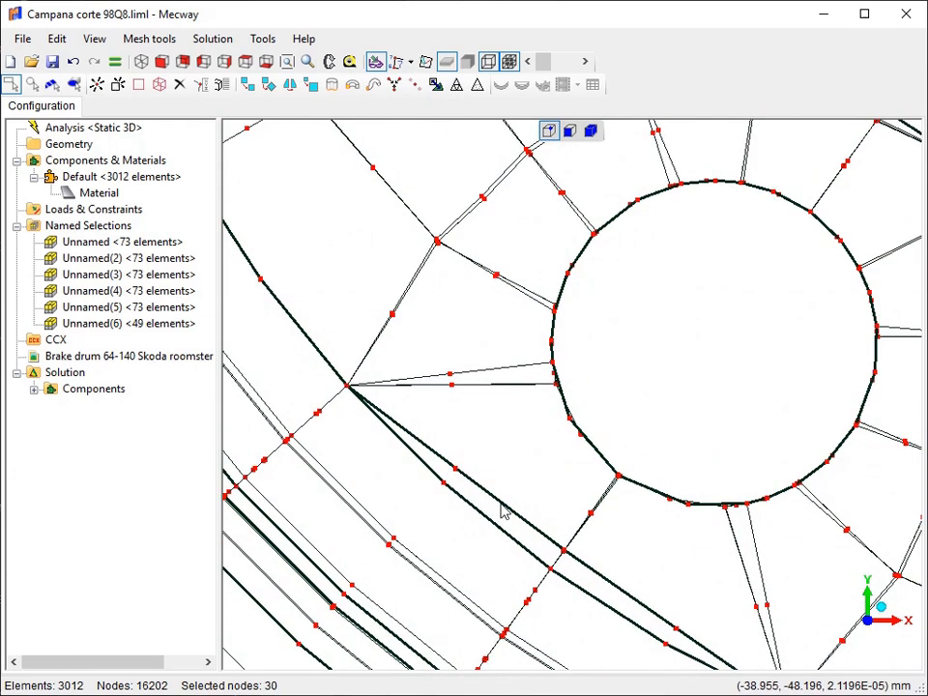
pyautogui.moveTo(534, 497); pyautogui.dragTo(509, 344, button='middle')
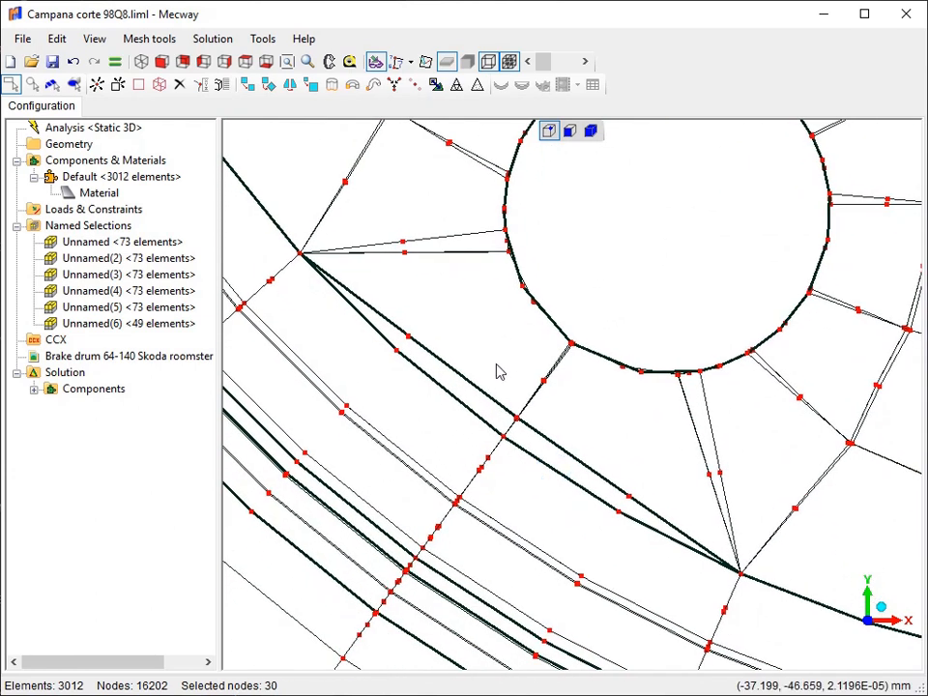
pyautogui.moveTo(398, 318); pyautogui.dragTo(426, 354)
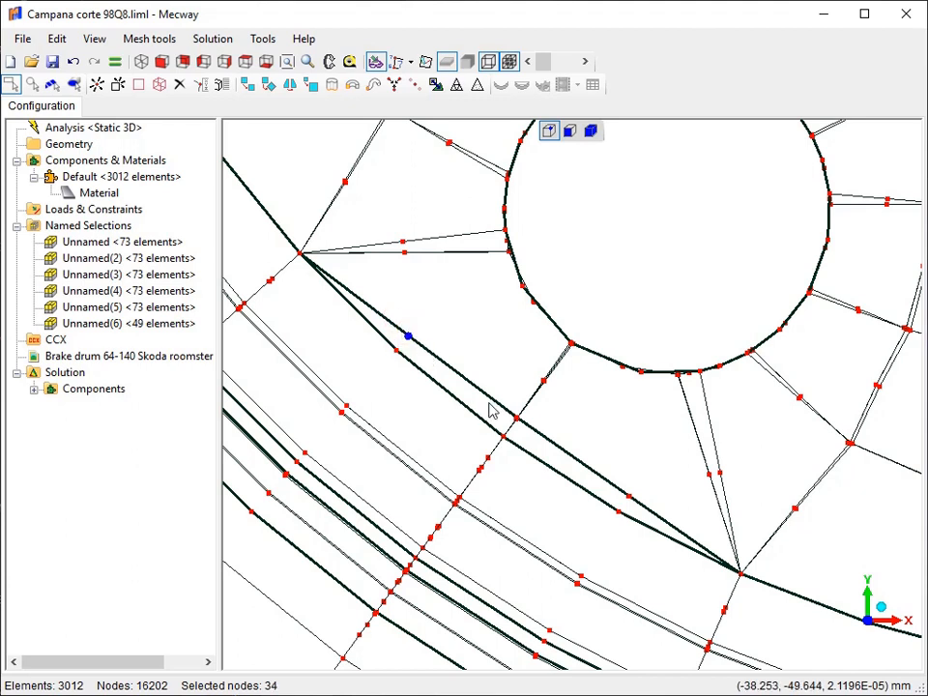
pyautogui.keyDown('shift'); pyautogui.click(516, 416); pyautogui.keyUp('shift')
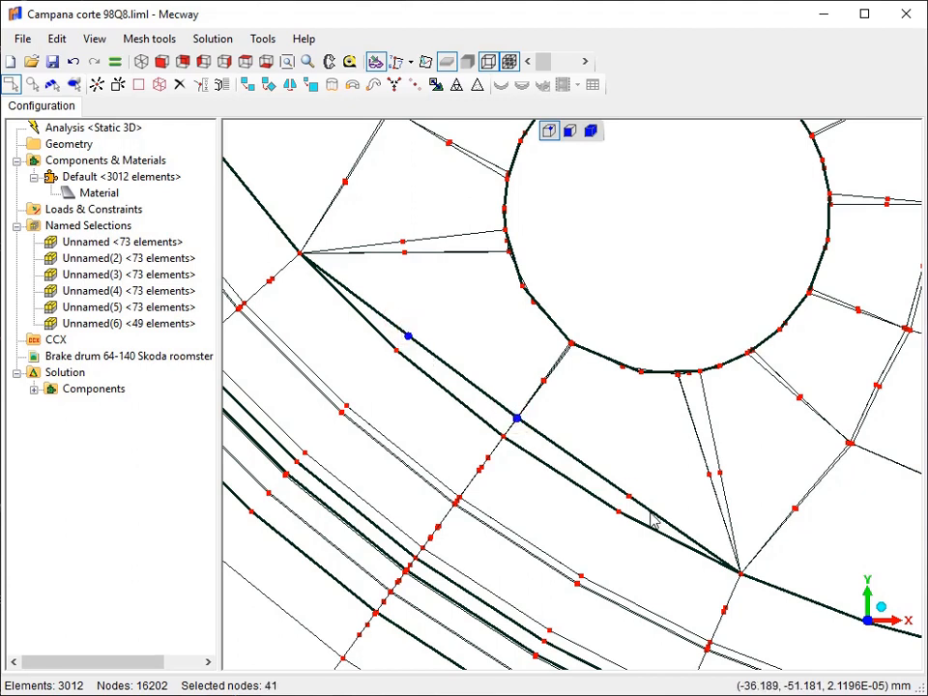
pyautogui.moveTo(619, 472); pyautogui.dragTo(652, 522)
# Add the three node groups on the flattened outer edge beside the lower-right bolt hole to the selection.
pyautogui.scroll(-5, 711, 447)
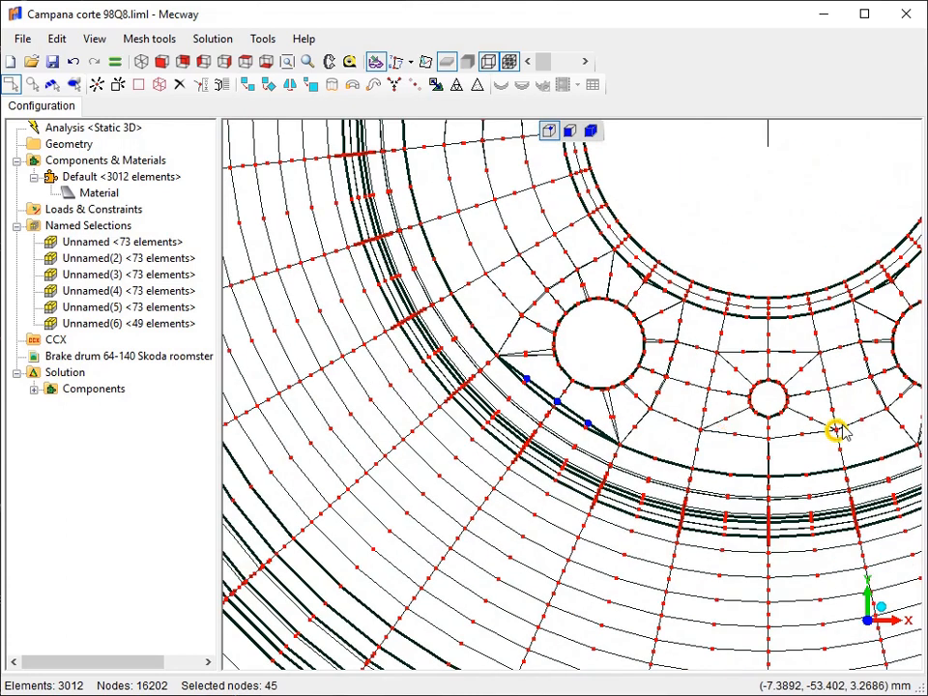
pyautogui.moveTo(706, 427); pyautogui.dragTo(546, 433, button='right')
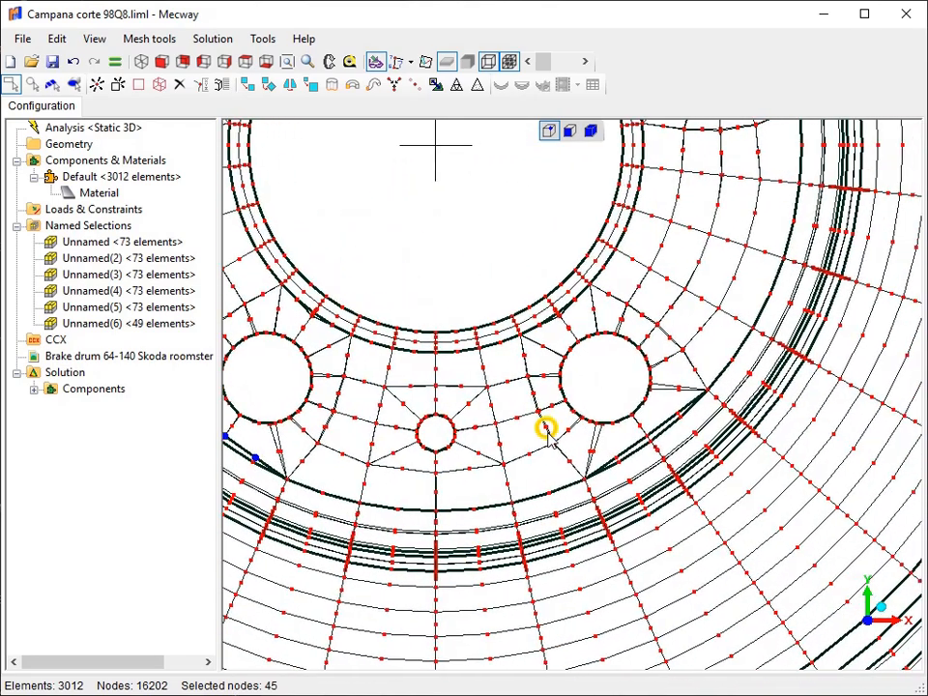
pyautogui.scroll(4, 649, 449)
pyautogui.scroll(2, 650, 455)
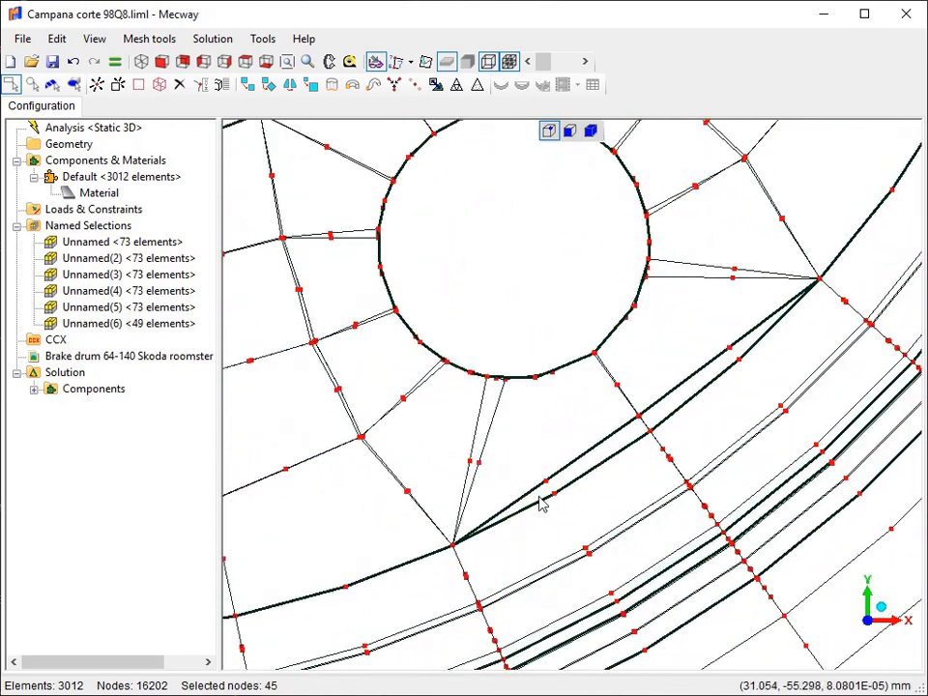
pyautogui.moveTo(522, 463); pyautogui.dragTo(551, 488)
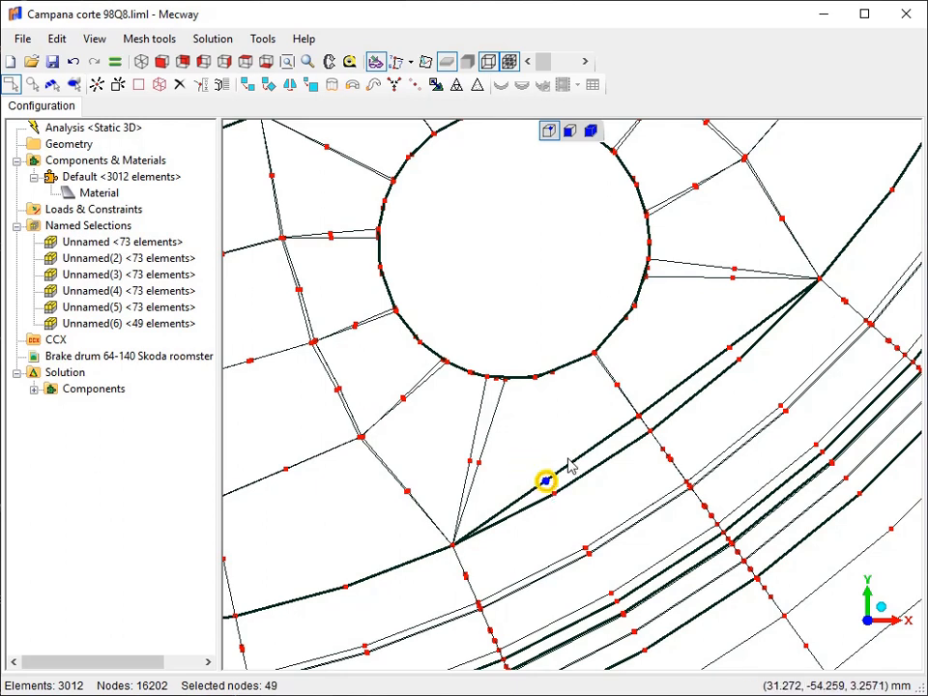
pyautogui.moveTo(623, 406); pyautogui.dragTo(652, 433)
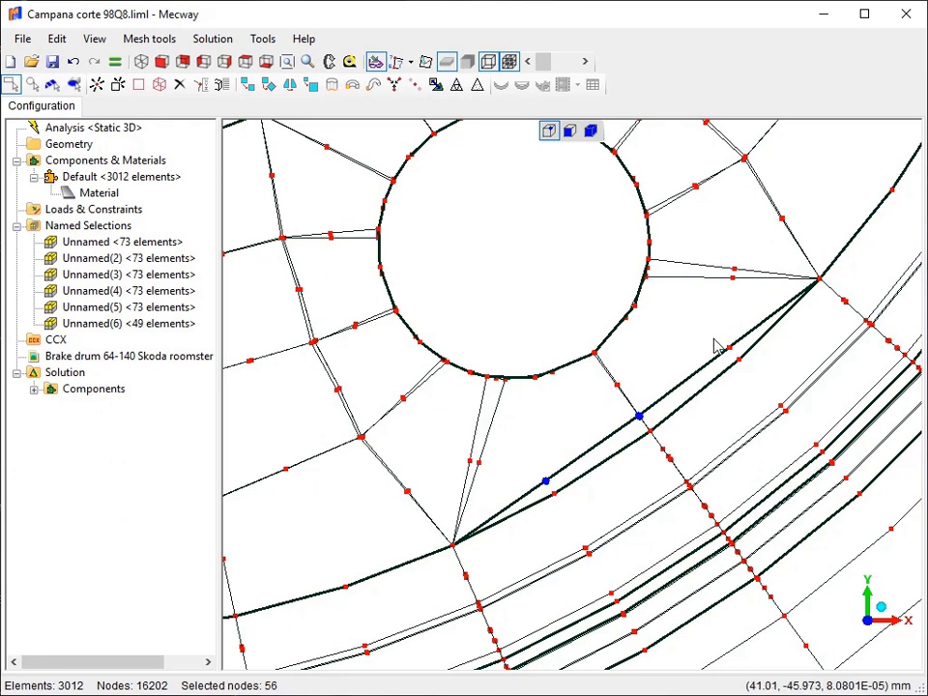
pyautogui.moveTo(727, 347); pyautogui.dragTo(739, 357)
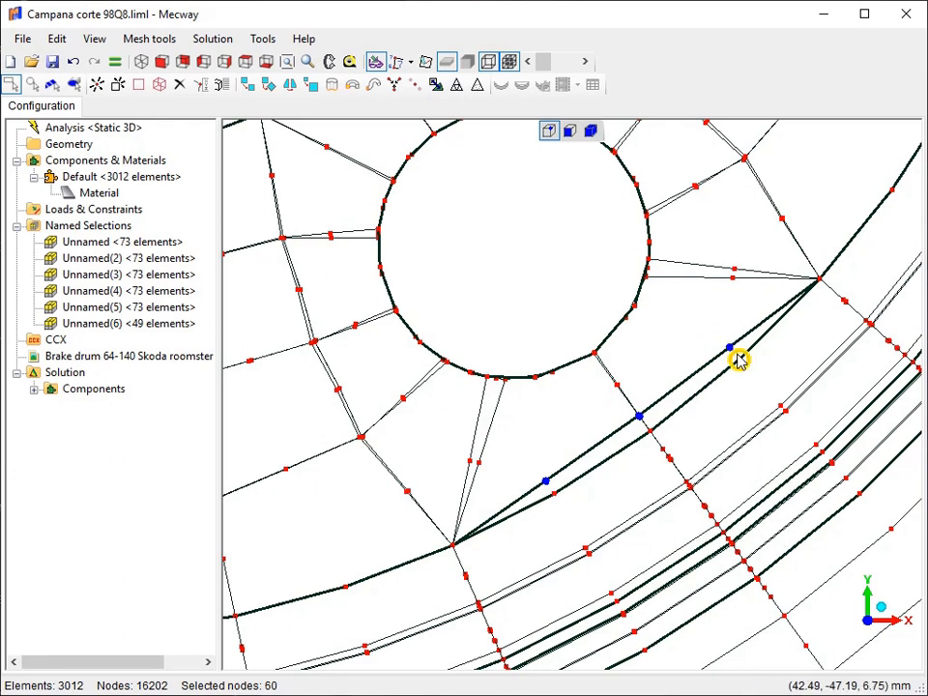
# Add the three node groups on the flattened outer edge beside the upper-right bolt hole to the selection.
pyautogui.scroll(-4, 622, 311)
pyautogui.moveTo(519, 184); pyautogui.dragTo(393, 441, button='middle')
pyautogui.scroll(2, 554, 370)
pyautogui.scroll(4, 554, 370)
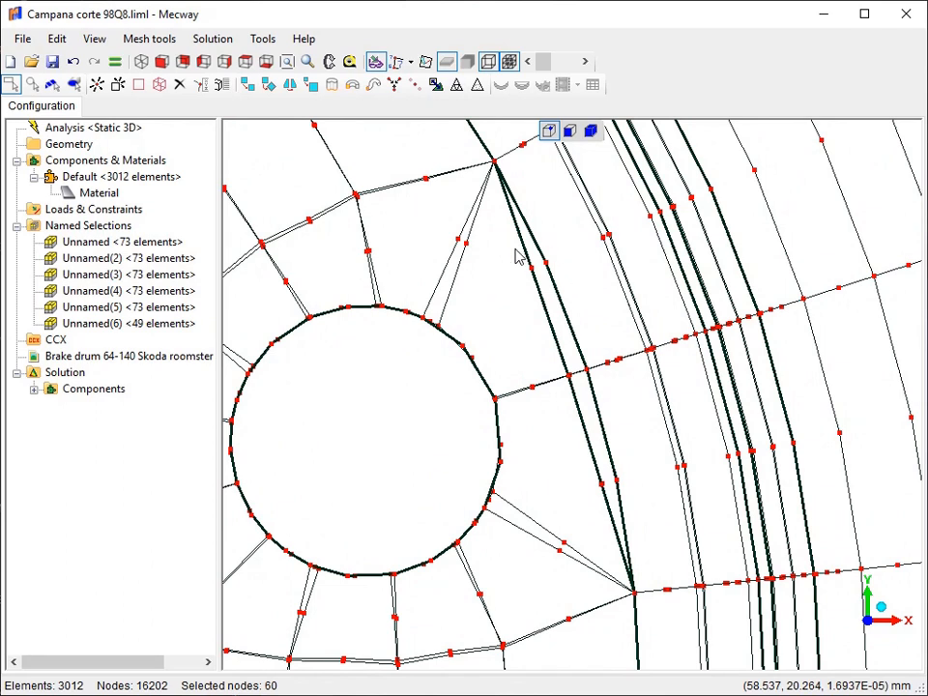
pyautogui.keyDown('ctrl'); pyautogui.click(533, 275); pyautogui.keyUp('ctrl')
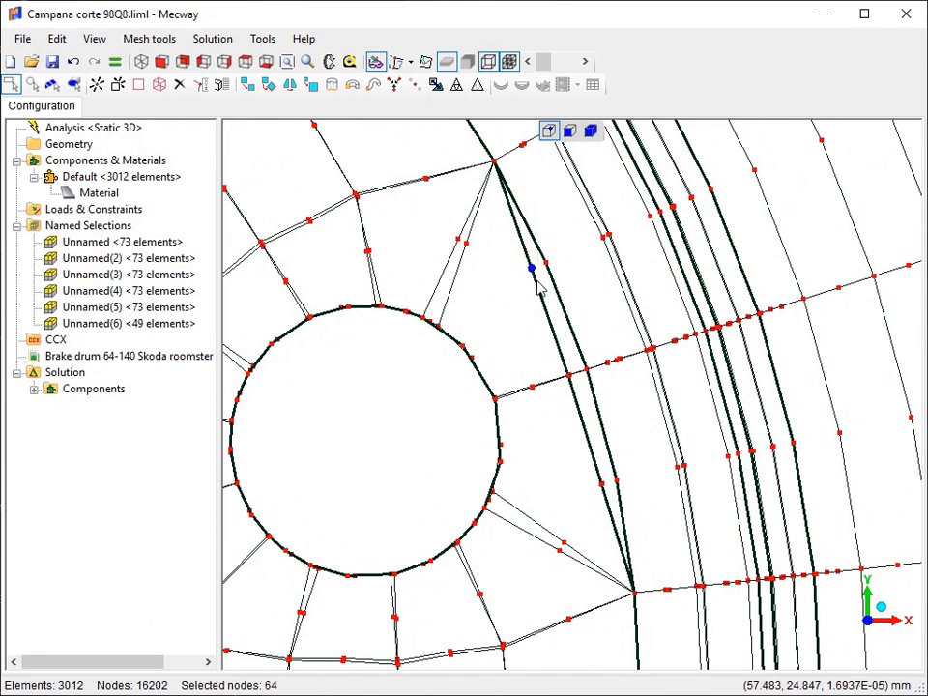
pyautogui.keyDown('ctrl'); pyautogui.click(569, 377); pyautogui.keyUp('ctrl')
pyautogui.moveTo(583, 472); pyautogui.dragTo(606, 493)
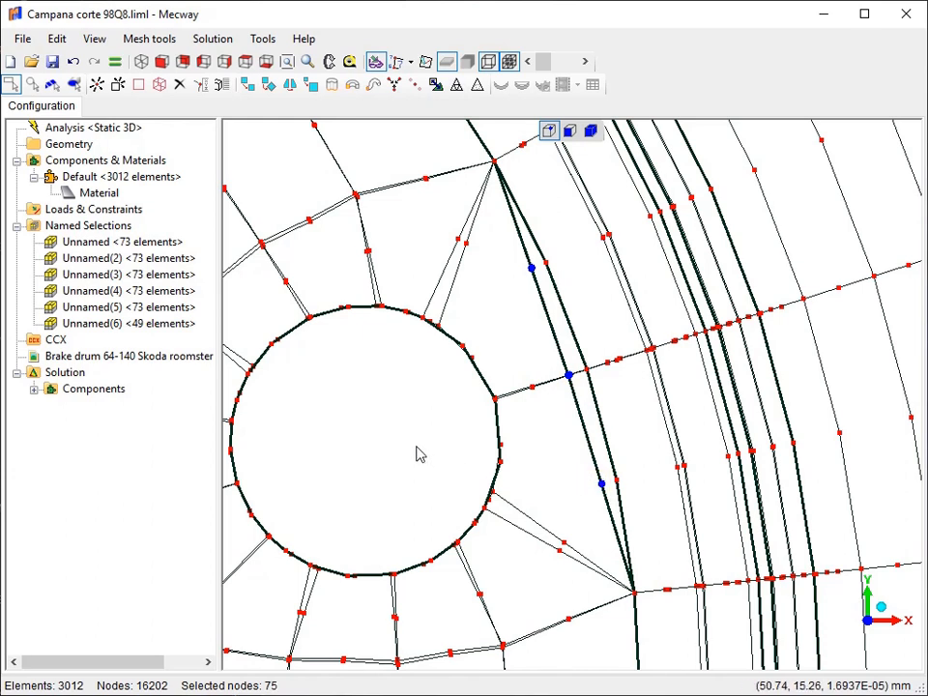
# Fit the selected nodes radially to a cylinder of radius 63.5 mm about the Z axis, centred at 0, 0, 0.
pyautogui.scroll(-3, 402, 440)
pyautogui.scroll(-2, 290, 467)
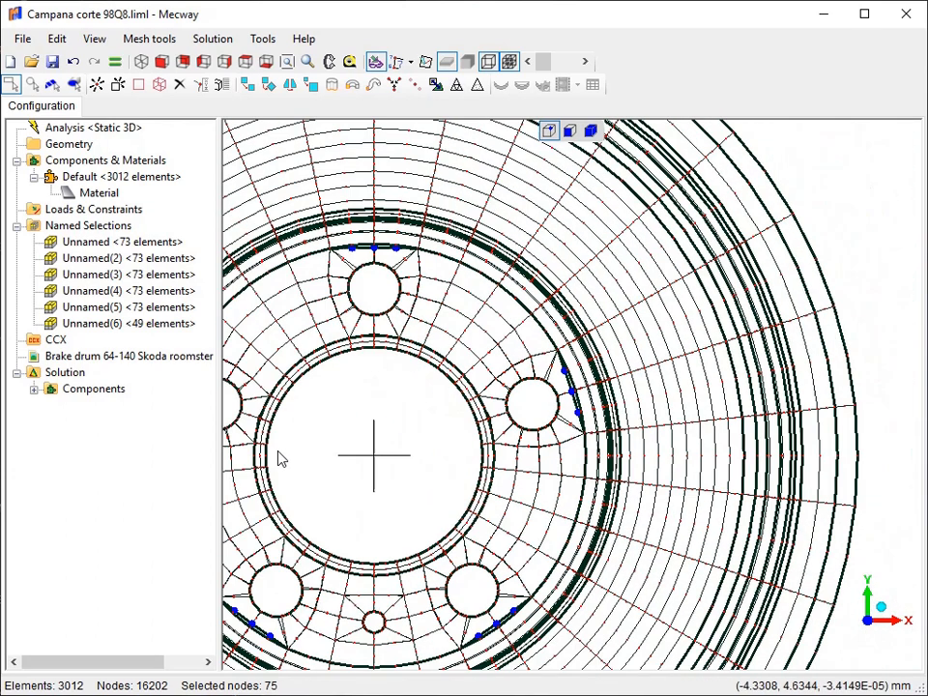
pyautogui.moveTo(410, 443)
pyautogui.mouseDown(button='middle')
pyautogui.moveTo(462, 416)
pyautogui.moveTo(547, 401)
pyautogui.mouseUp(button='middle')
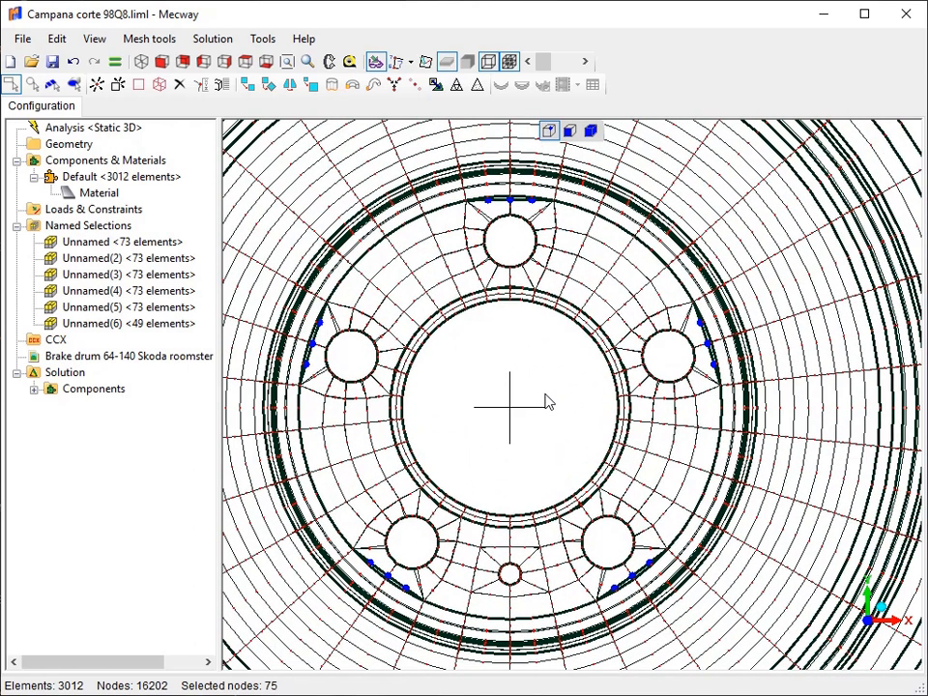
pyautogui.click(150, 39)
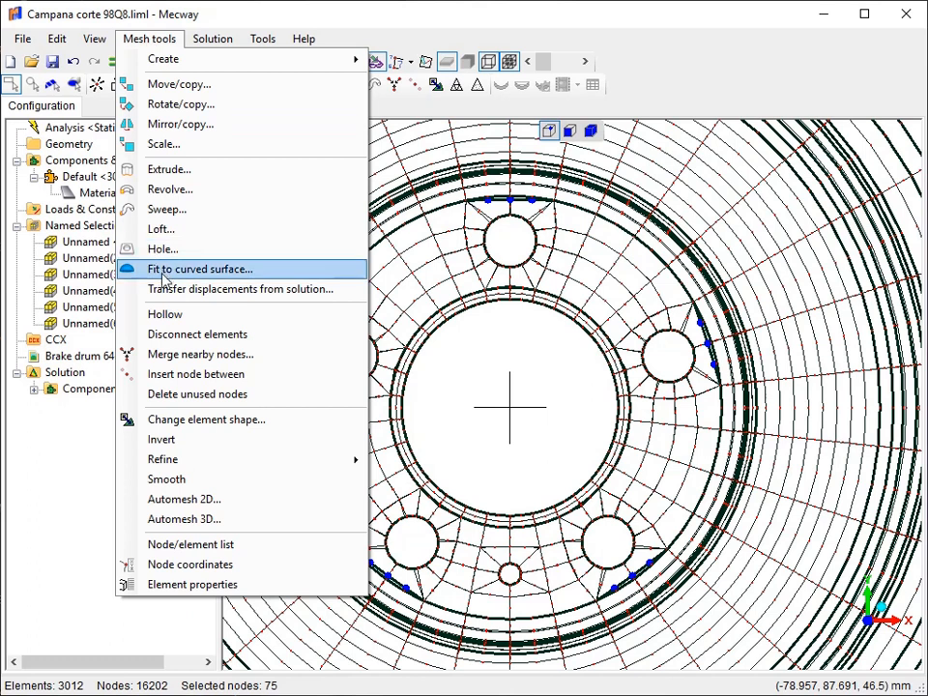
pyautogui.click(165, 277)
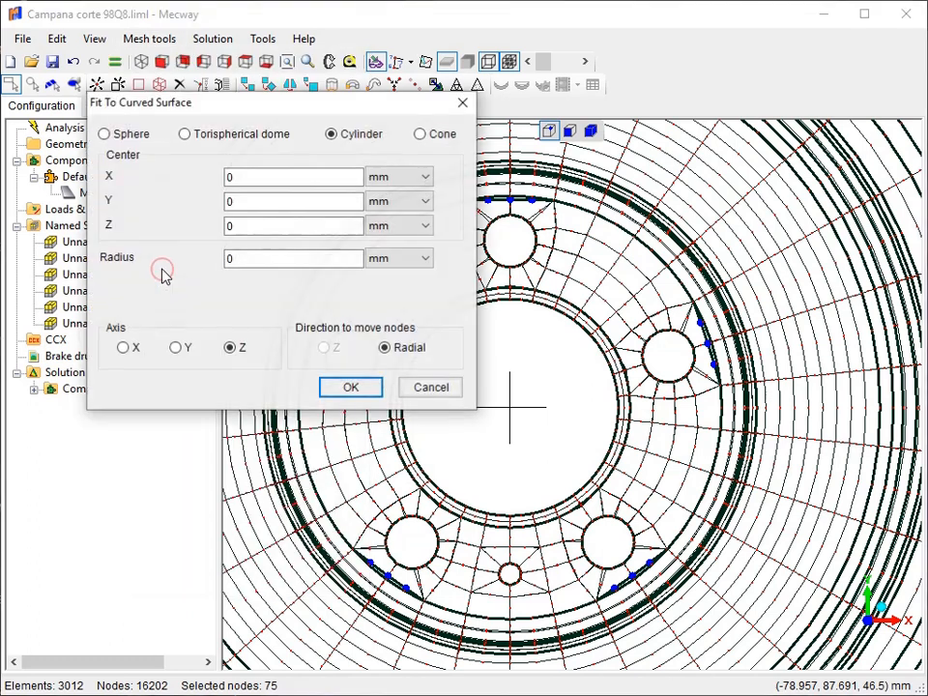
pyautogui.click(230, 348)
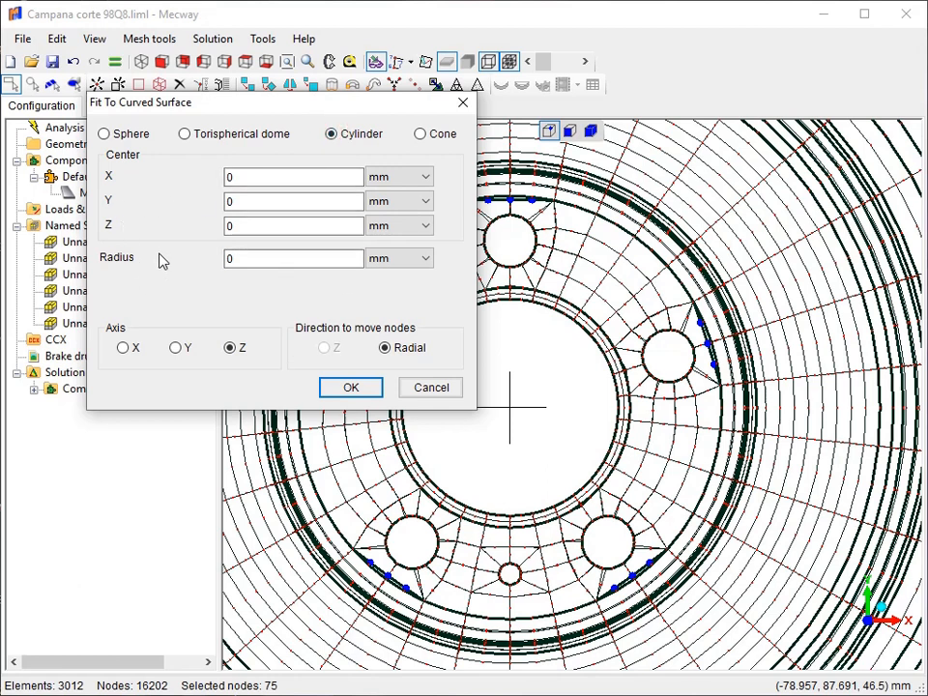
pyautogui.moveTo(247, 259); pyautogui.dragTo(201, 259)
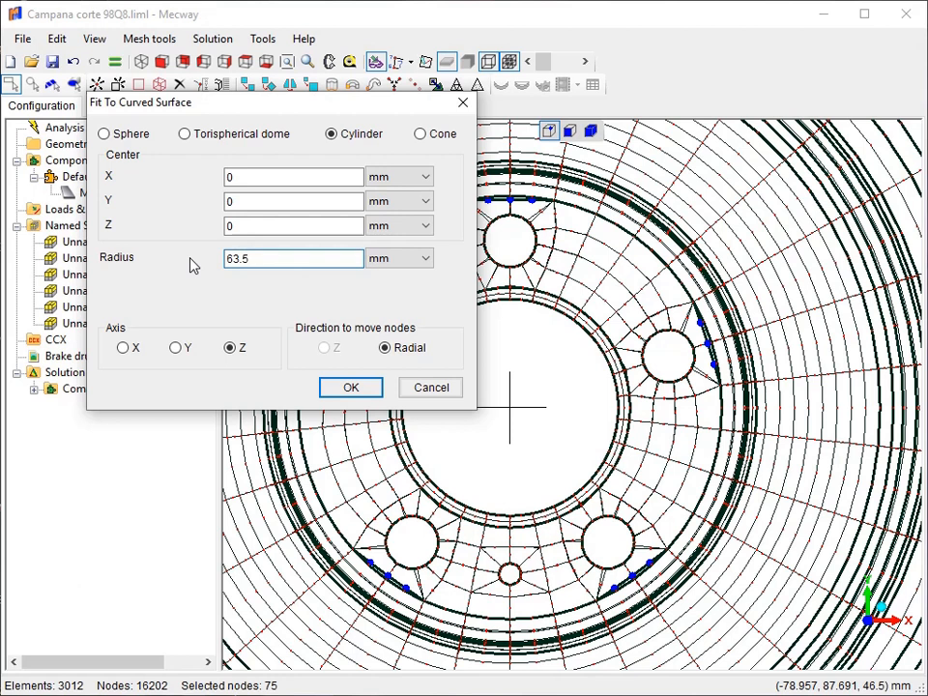
pyautogui.click(350, 388)
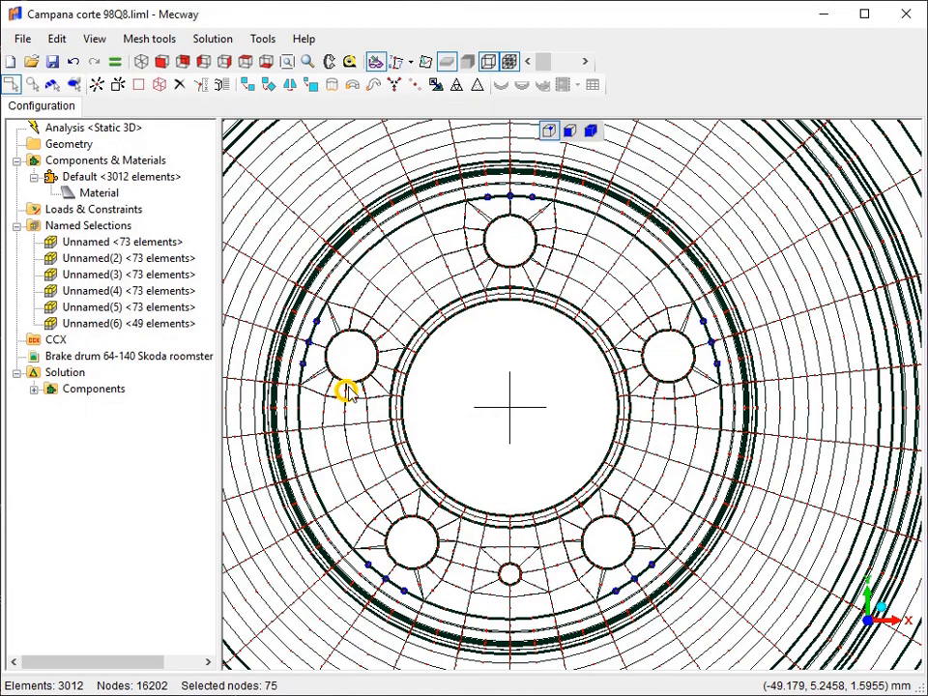
# Clear the node selection and show the element surfaces of the drum again.
pyautogui.click(490, 376)
pyautogui.click(509, 125)
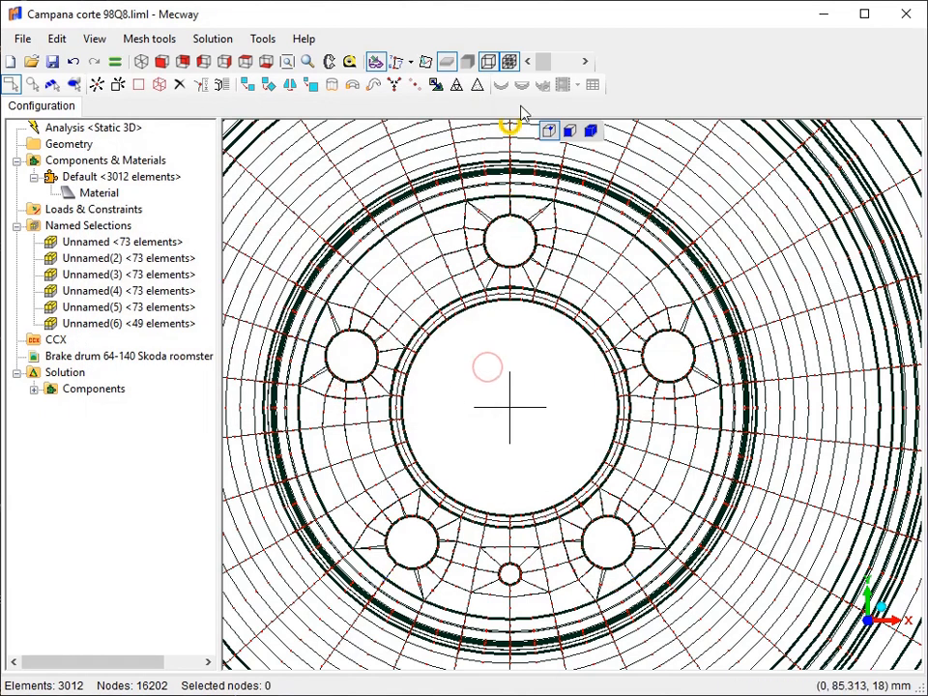
pyautogui.click(447, 63)
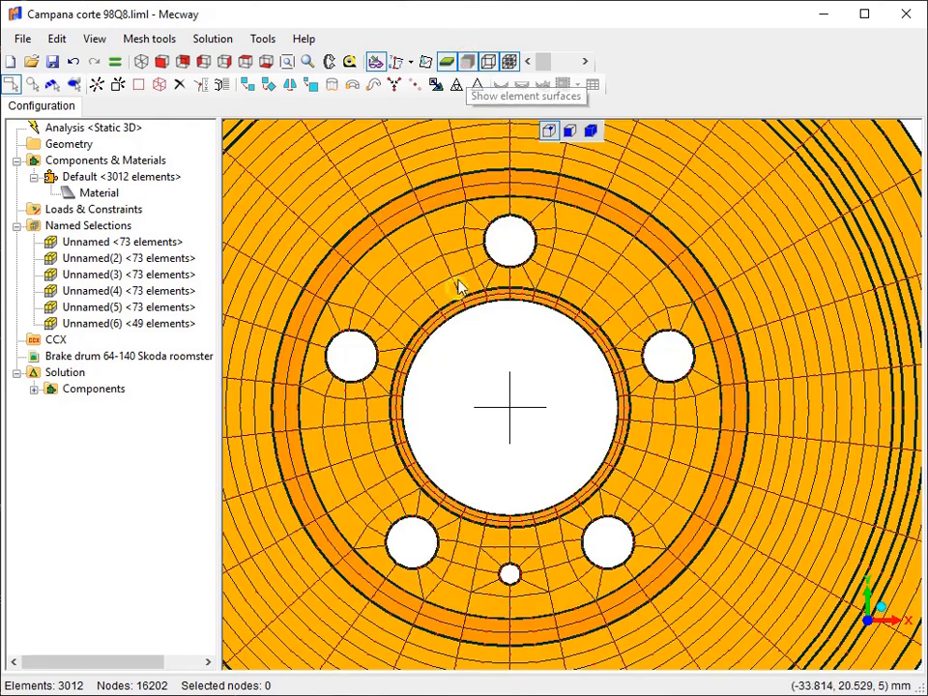
# Examine the restored cylindrical edges and the bolt holes of the drum hub from several angles.
pyautogui.scroll(2, 484, 244)
pyautogui.moveTo(465, 353)
pyautogui.mouseDown(button='right')
pyautogui.moveTo(480, 361)
pyautogui.moveTo(461, 334)
pyautogui.mouseUp(button='right')
pyautogui.moveTo(471, 353); pyautogui.dragTo(519, 334)
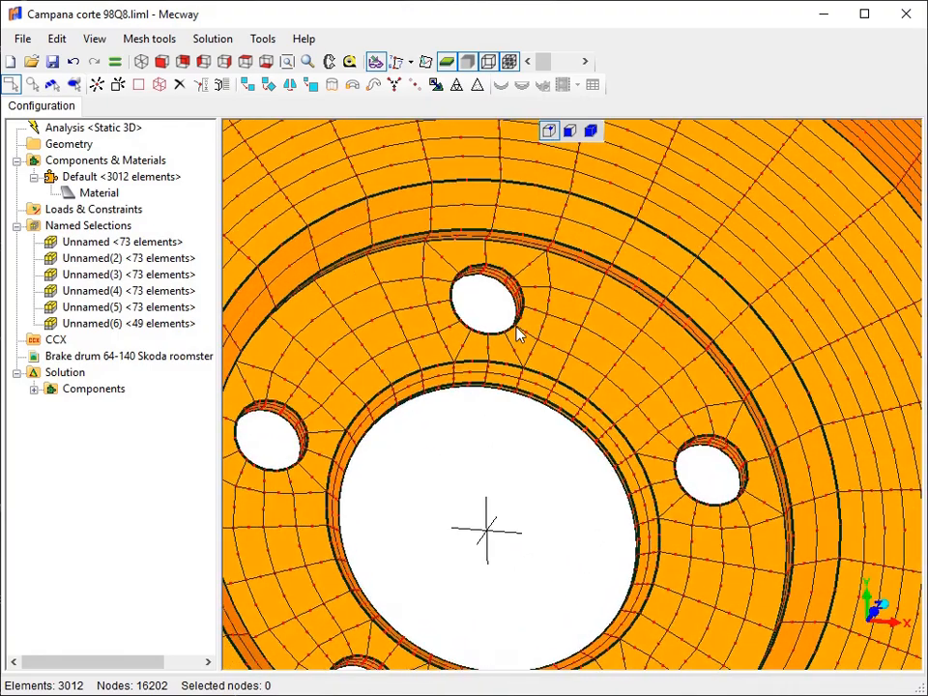
pyautogui.scroll(4, 518, 307)
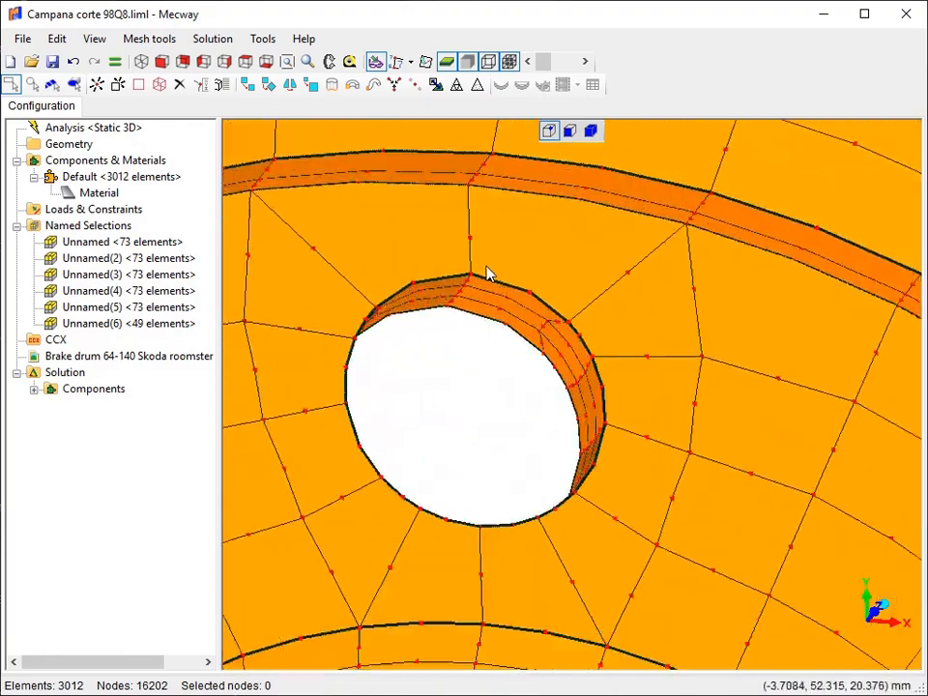
pyautogui.scroll(-2, 498, 251)
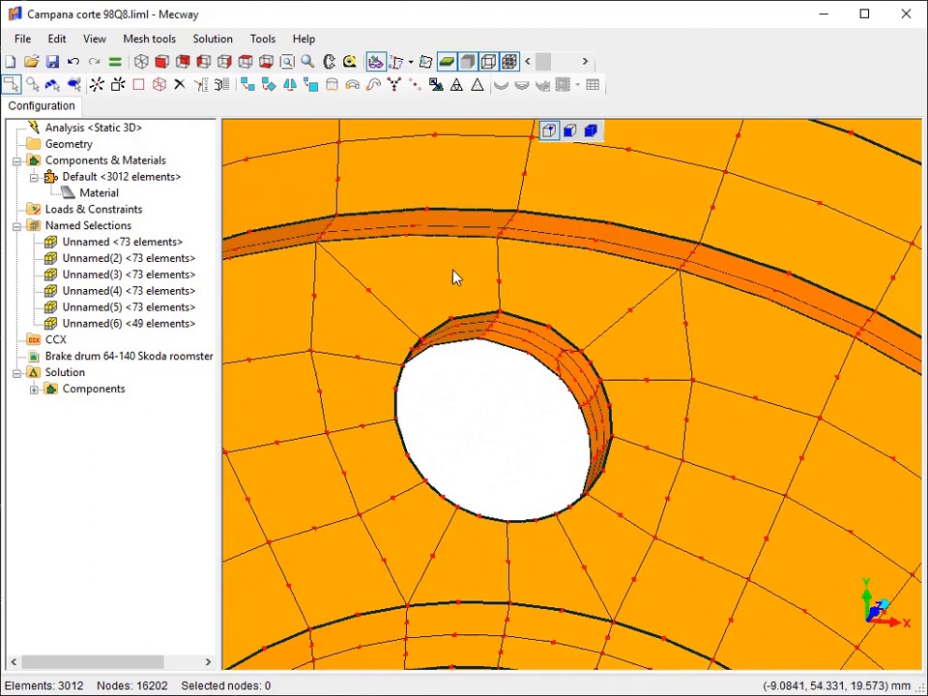
pyautogui.scroll(-3, 454, 280)
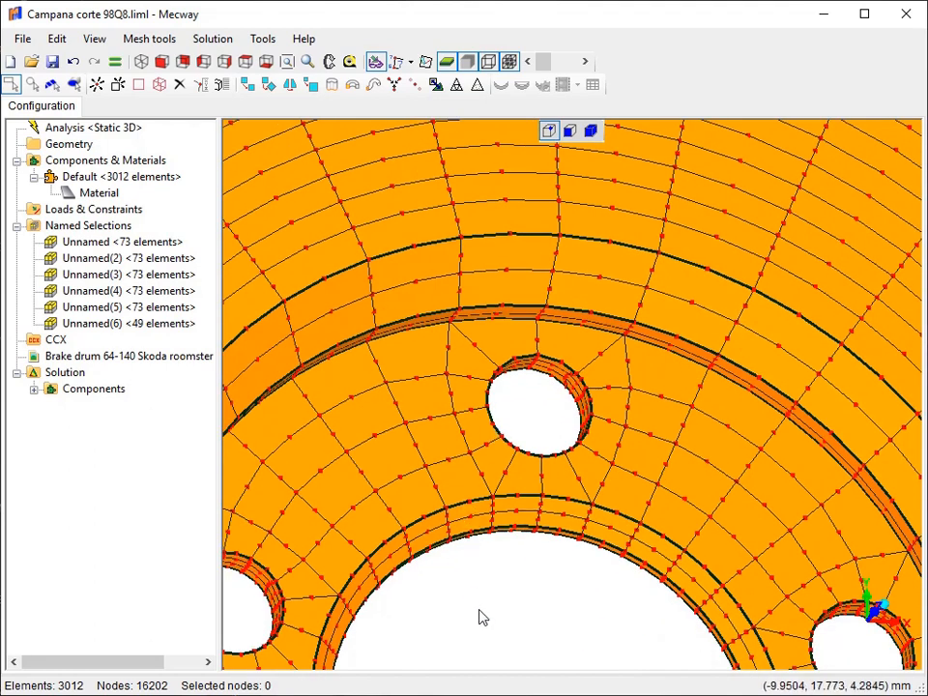
pyautogui.scroll(-1, 481, 609)
pyautogui.moveTo(484, 603); pyautogui.dragTo(512, 535, button='middle')
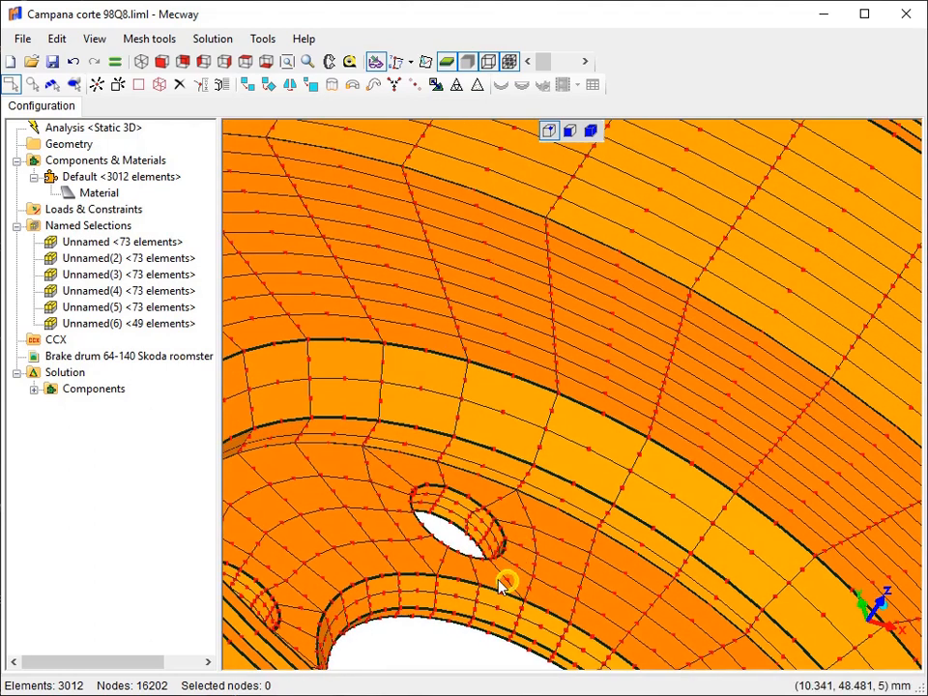
pyautogui.moveTo(502, 585); pyautogui.dragTo(558, 444, button='middle')
pyautogui.scroll(-2, 570, 446)
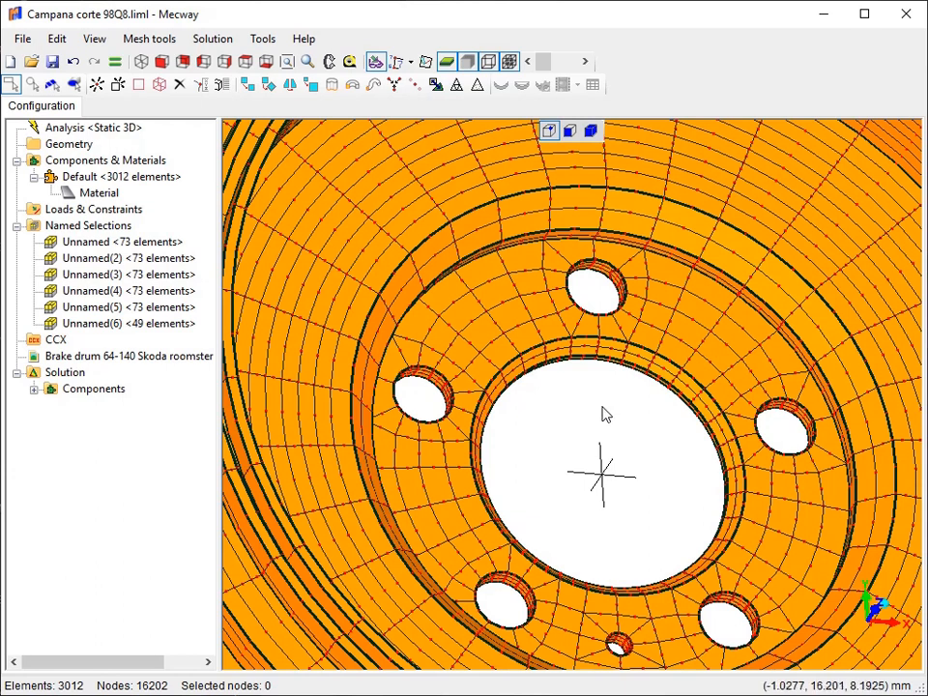
# Select the inner wall faces of all five bolt holes using edge detecting face selection.
pyautogui.click(571, 134)
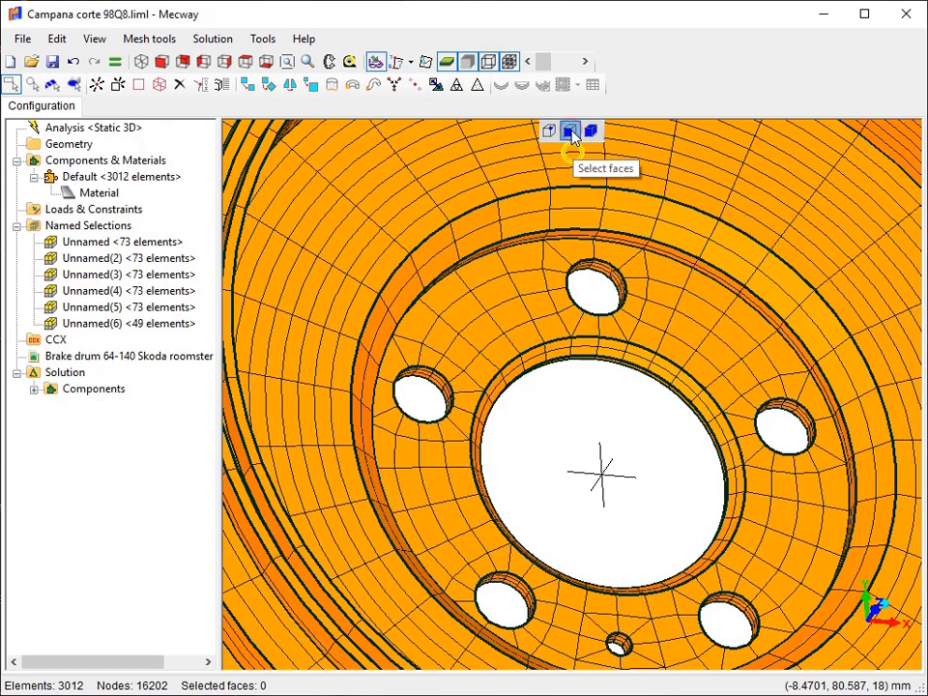
pyautogui.click(73, 85)
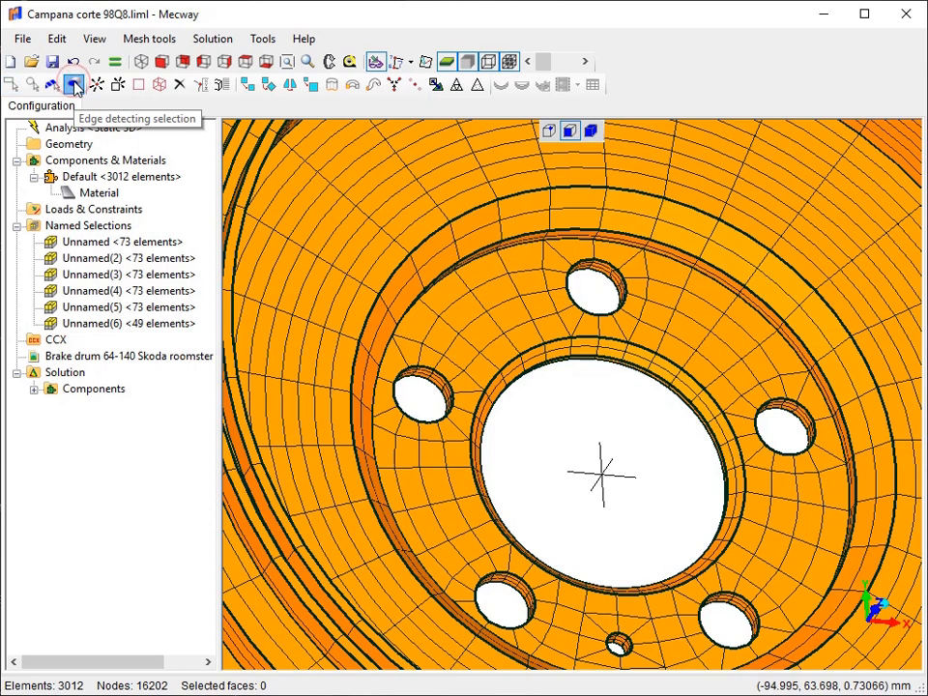
pyautogui.click(601, 275)
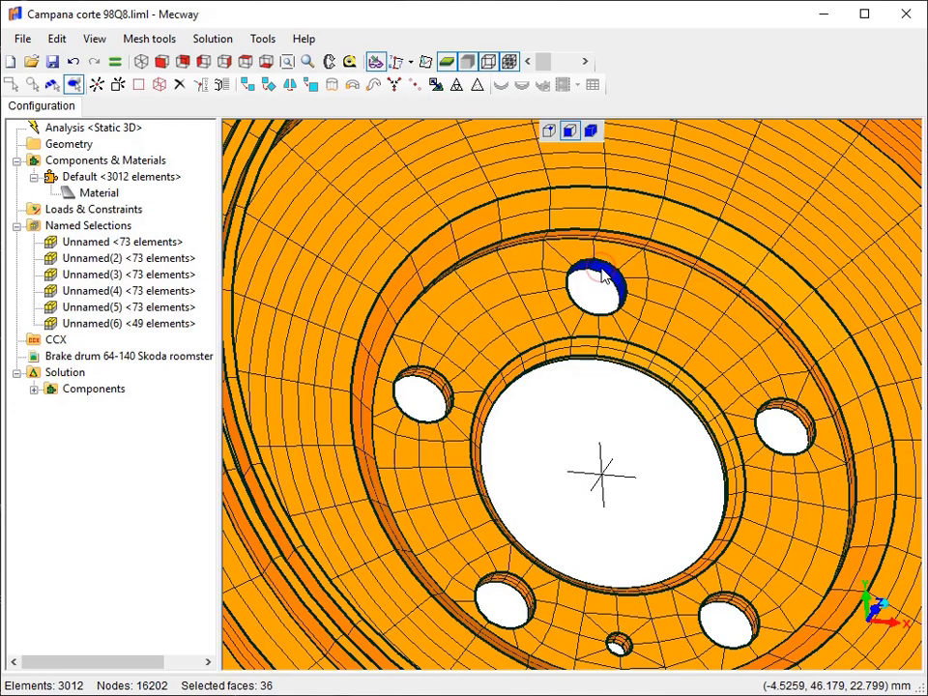
pyautogui.keyDown('ctrl'); pyautogui.click(422, 379); pyautogui.keyUp('ctrl')
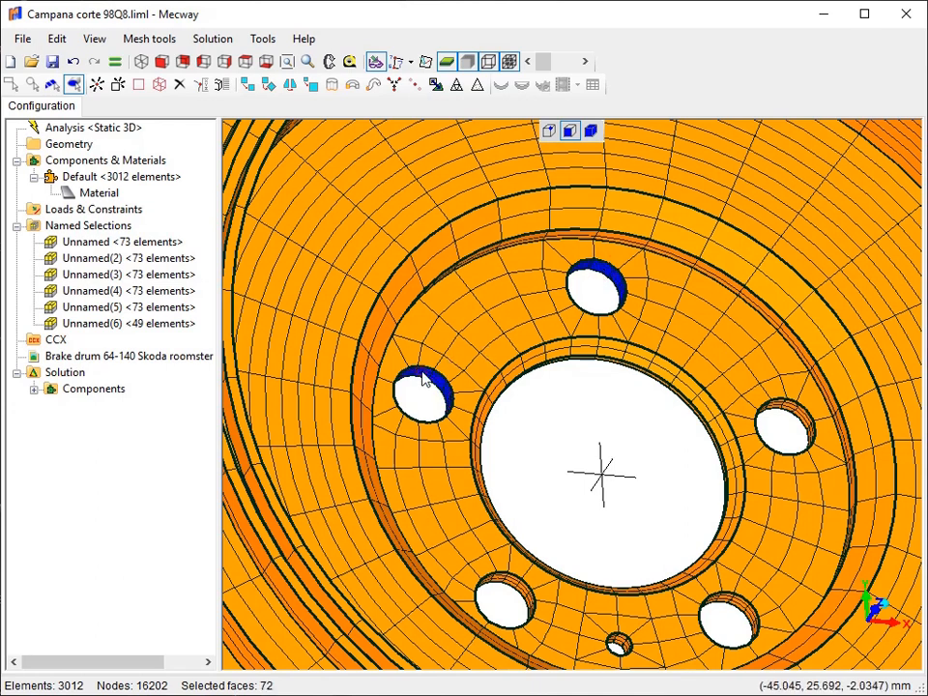
pyautogui.keyDown('ctrl'); pyautogui.click(504, 588); pyautogui.keyUp('ctrl')
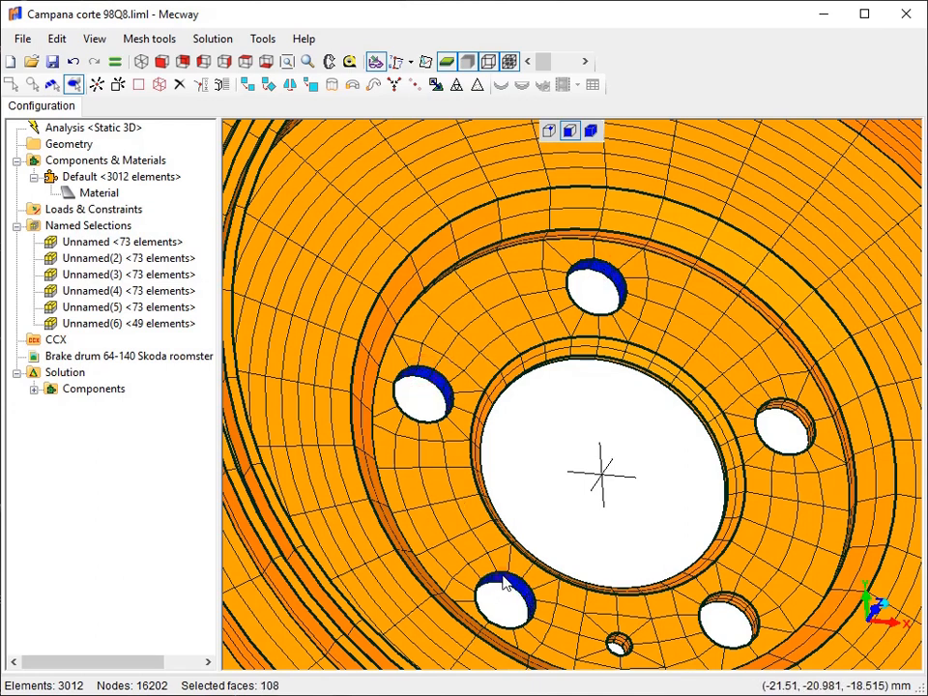
pyautogui.keyDown('ctrl'); pyautogui.click(738, 607); pyautogui.keyUp('ctrl')
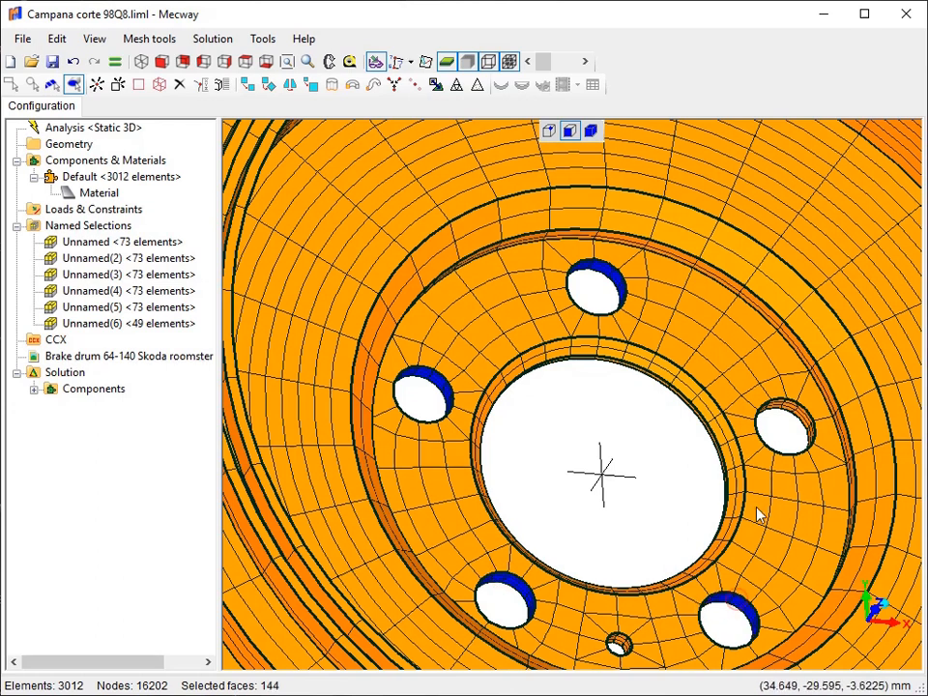
pyautogui.keyDown('ctrl'); pyautogui.click(790, 412); pyautogui.keyUp('ctrl')
# Add the selected bolt hole faces to a new named selection and rename it Agujeros.
pyautogui.rightClick(790, 413)
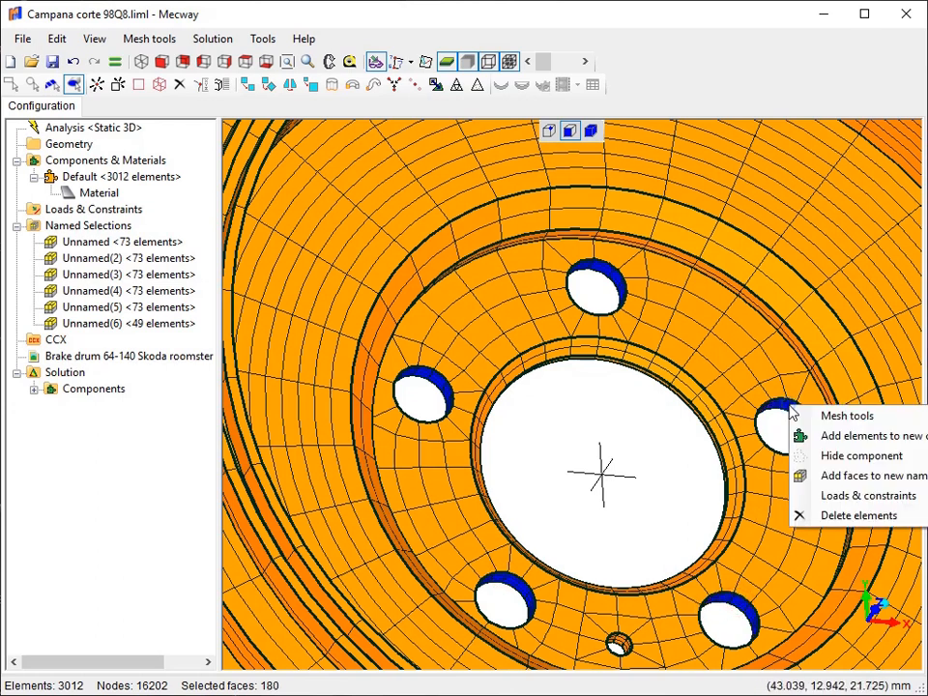
pyautogui.click(848, 476)
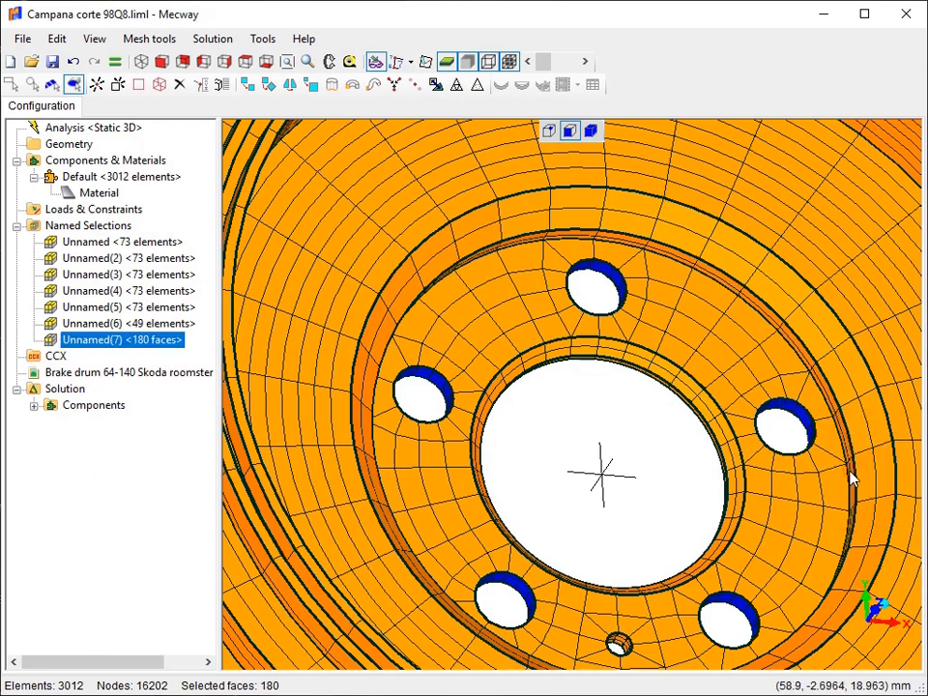
pyautogui.doubleClick(108, 342)
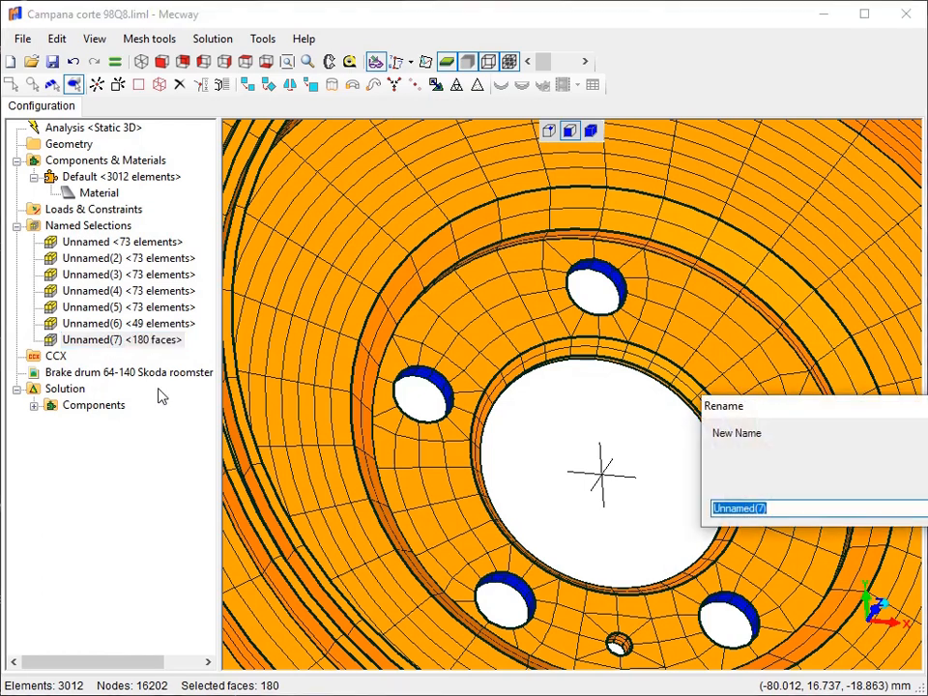
pyautogui.write('Agujeros')
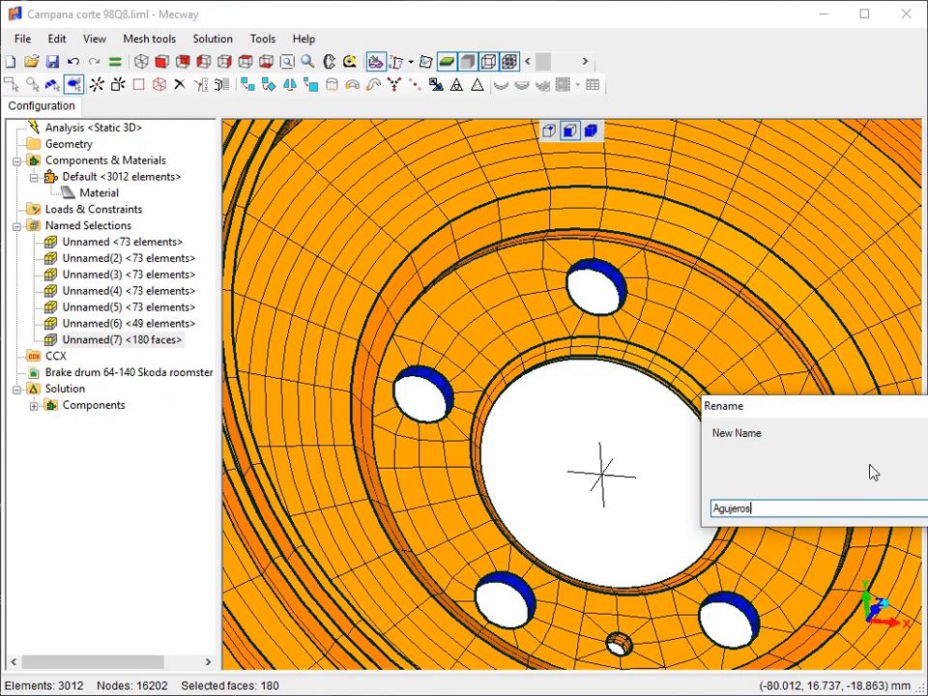
pyautogui.moveTo(793, 406); pyautogui.dragTo(626, 393)
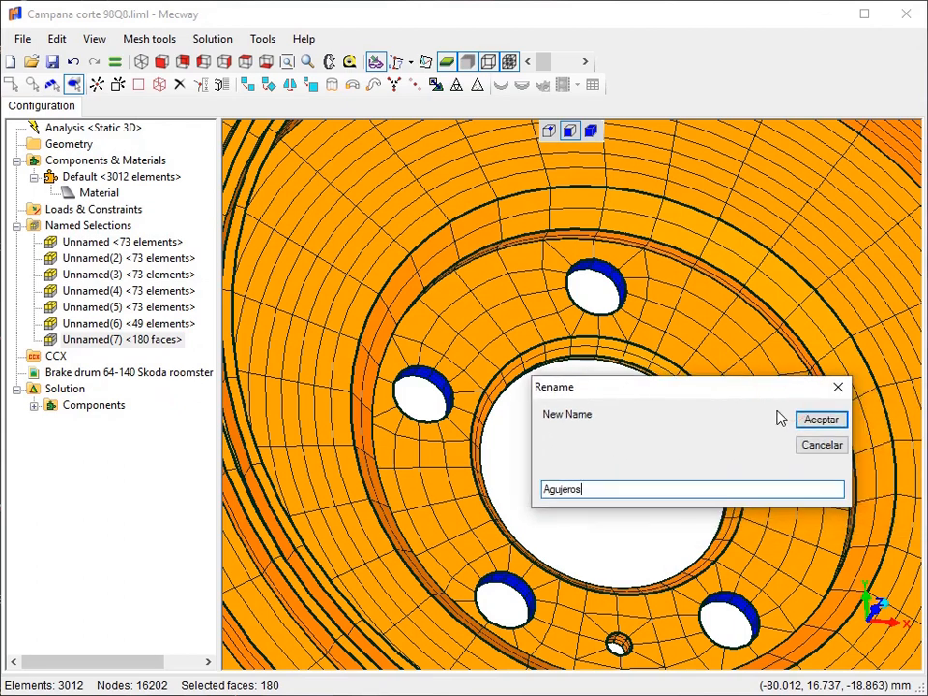
pyautogui.click(818, 422)
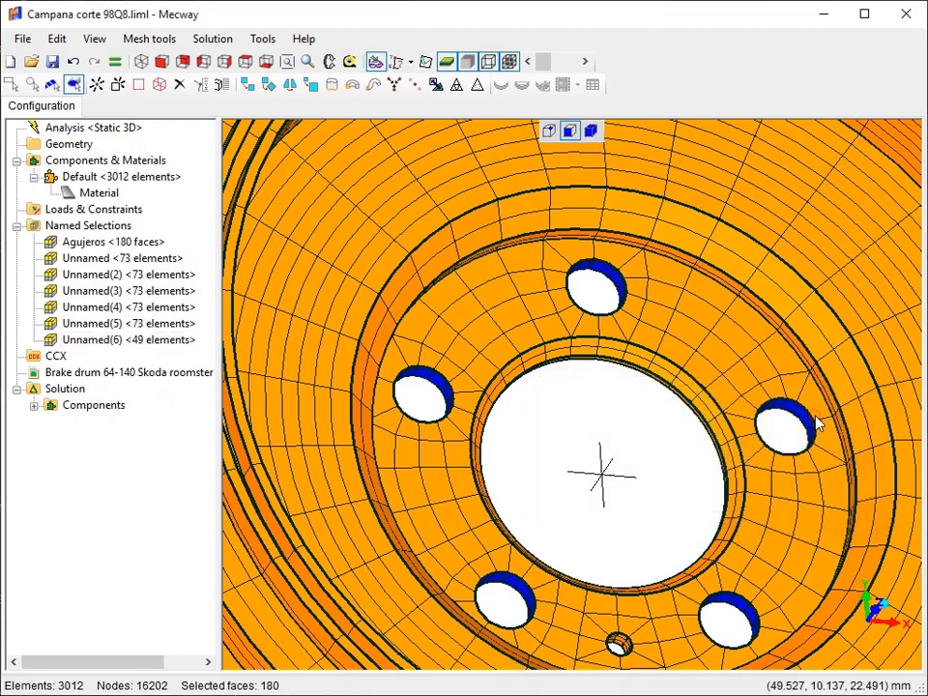
# Delete the named element selections Unnamed, Unnamed(2) and Unnamed(3).
pyautogui.click(87, 259)
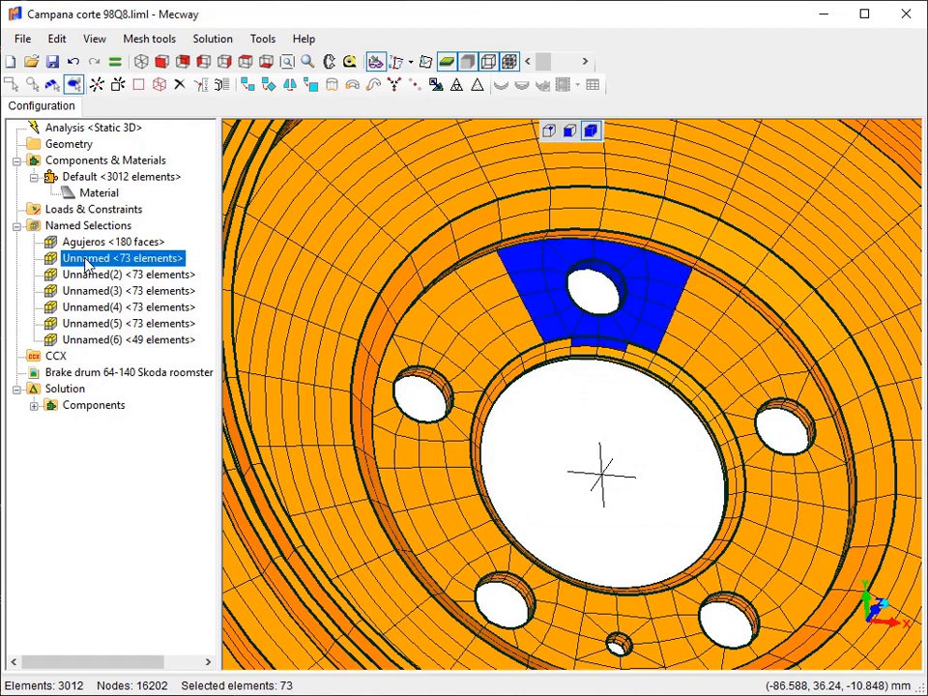
pyautogui.rightClick(87, 261)
pyautogui.click(118, 329)
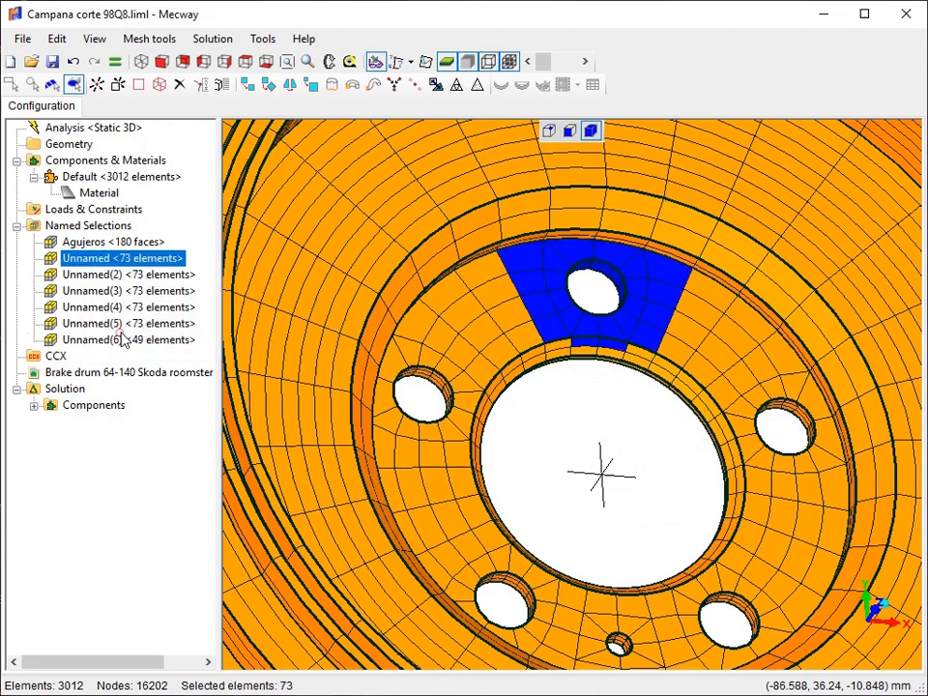
pyautogui.click(101, 259)
pyautogui.rightClick(101, 259)
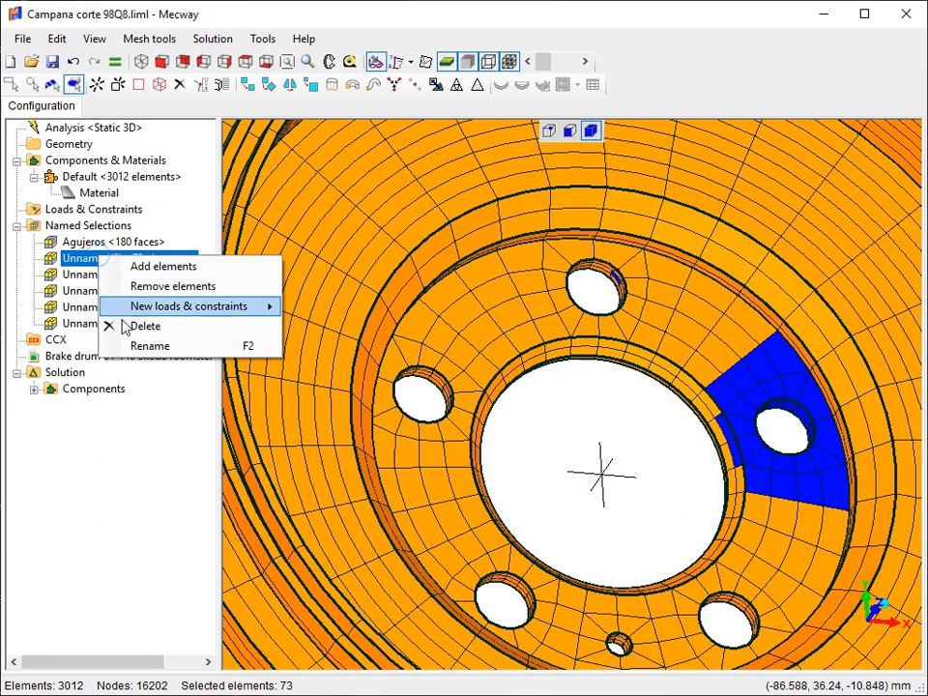
pyautogui.click(129, 326)
pyautogui.click(100, 260)
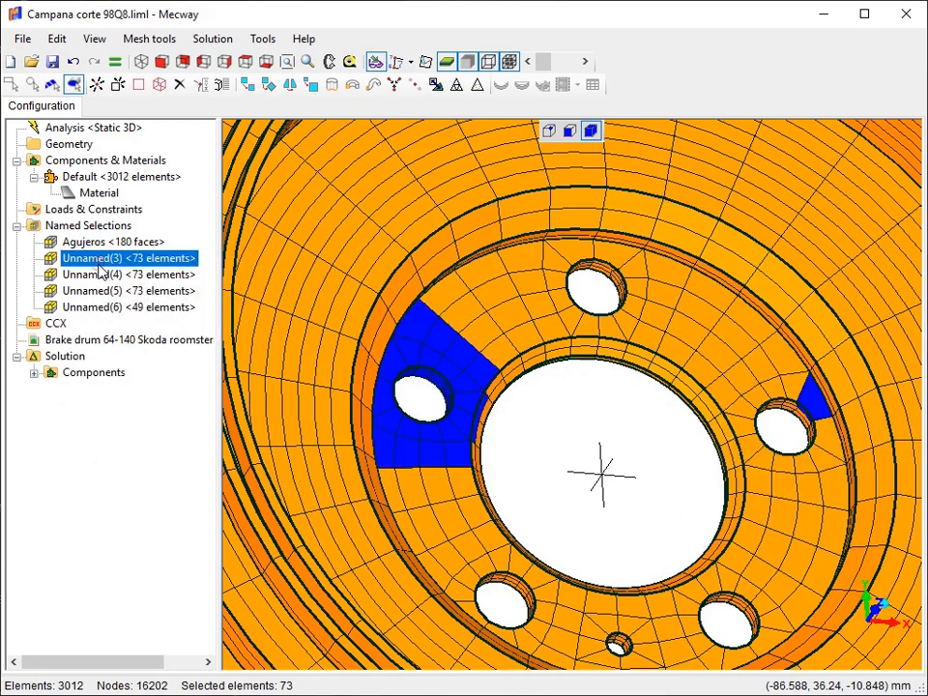
pyautogui.rightClick(100, 261)
pyautogui.click(136, 338)
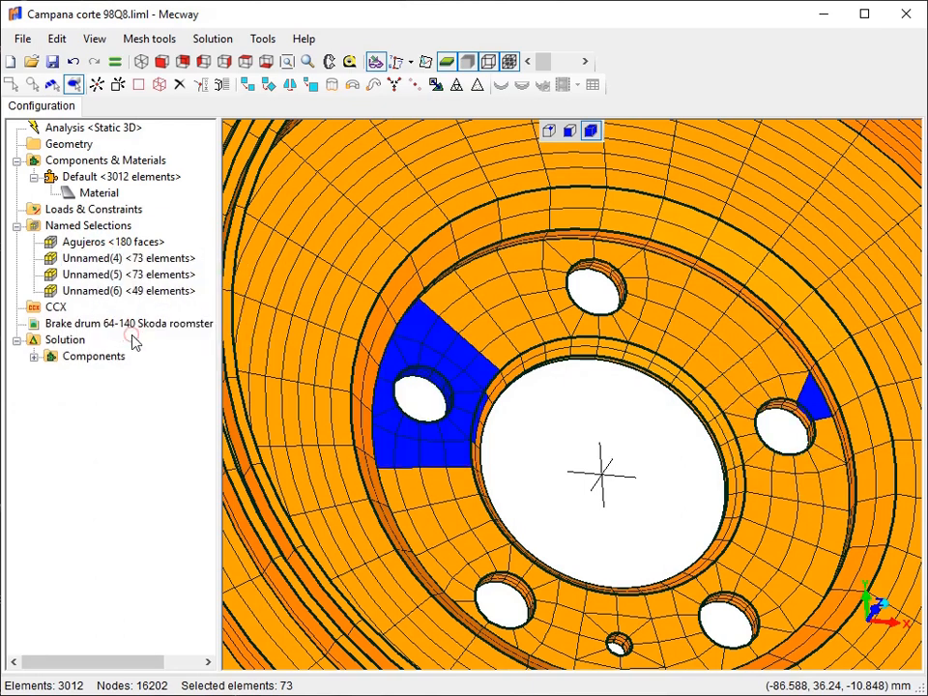
# Delete the remaining named element selections Unnamed(4), Unnamed(5) and Unnamed(6).
pyautogui.click(97, 261)
pyautogui.rightClick(96, 261)
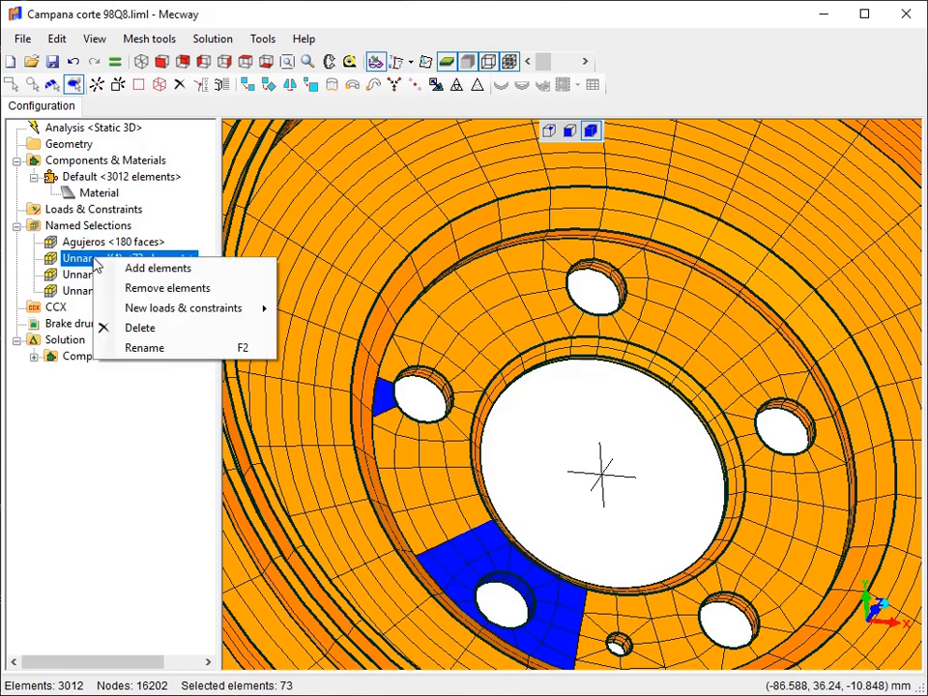
pyautogui.click(154, 330)
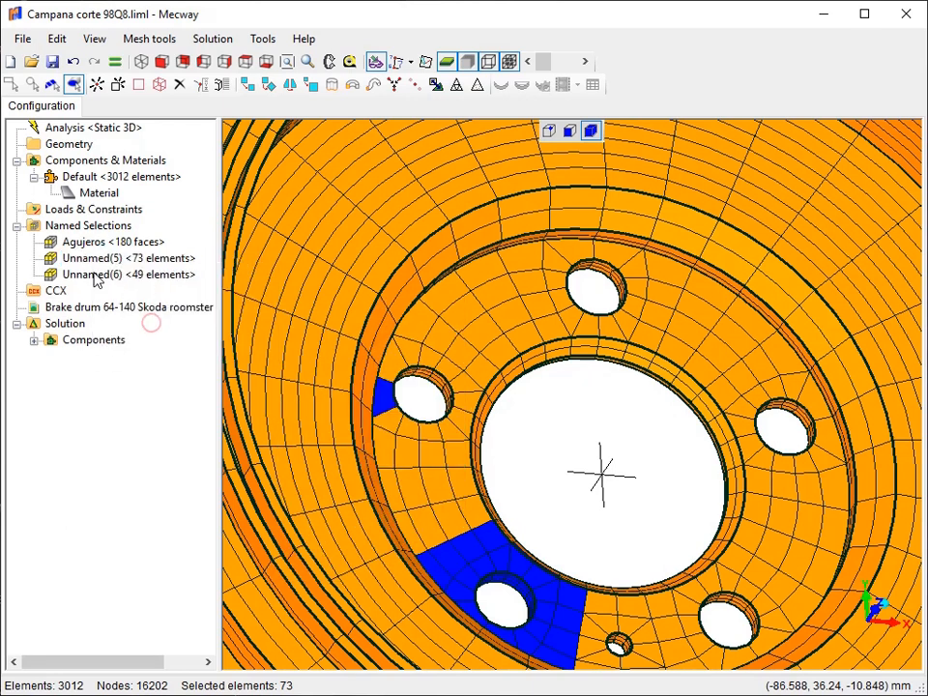
pyautogui.click(89, 260)
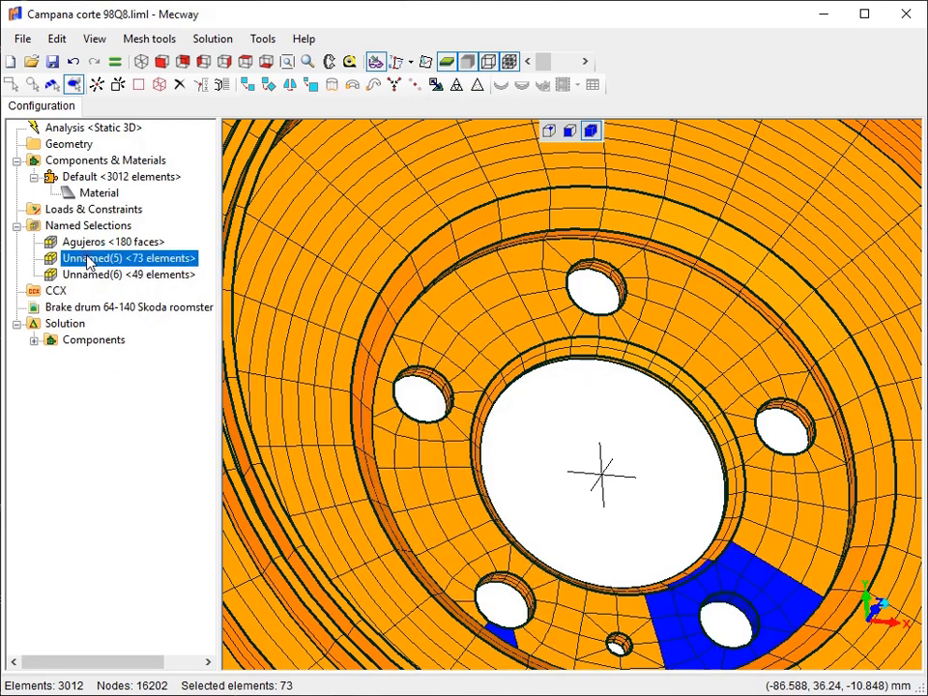
pyautogui.rightClick(90, 261)
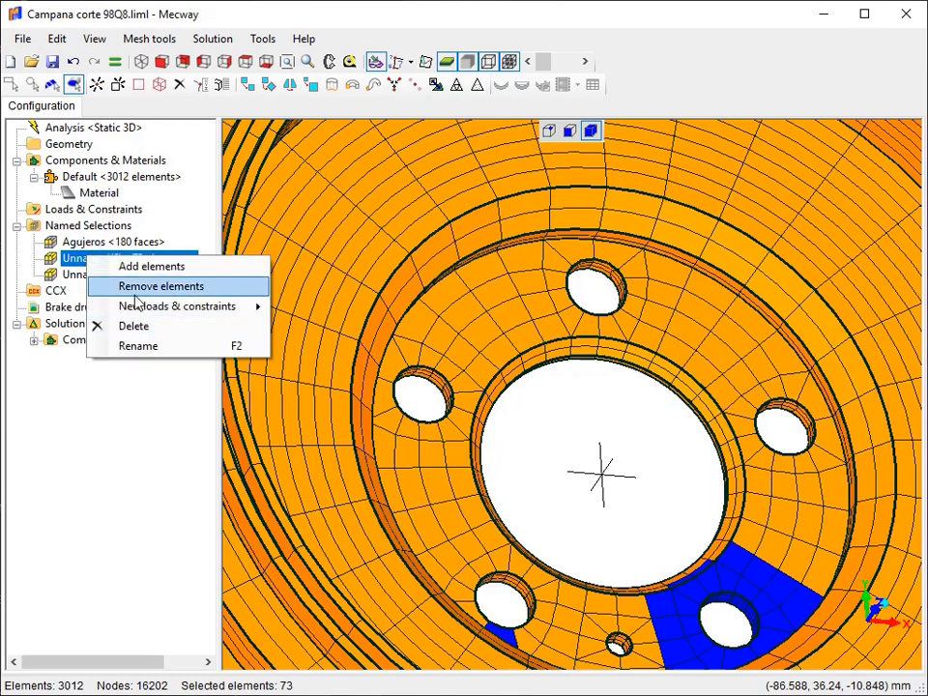
pyautogui.click(145, 327)
pyautogui.click(94, 261)
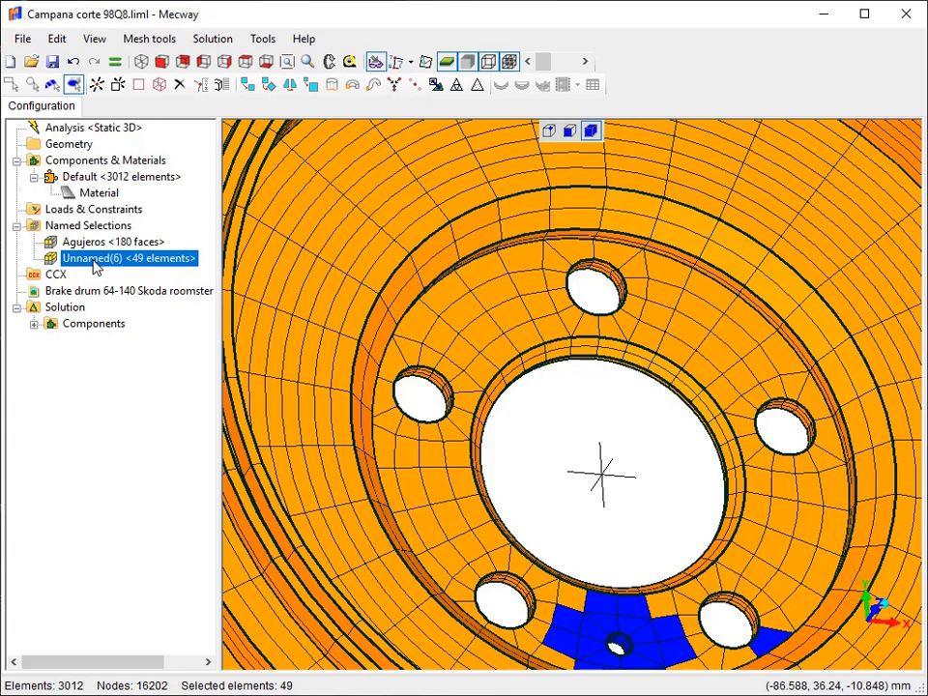
pyautogui.rightClick(94, 263)
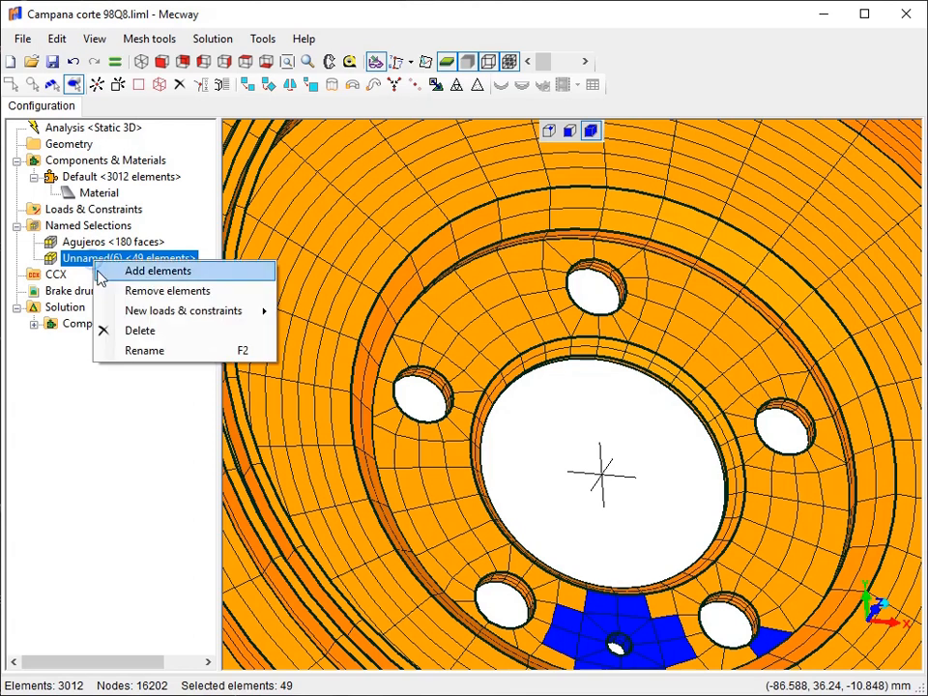
pyautogui.click(132, 339)
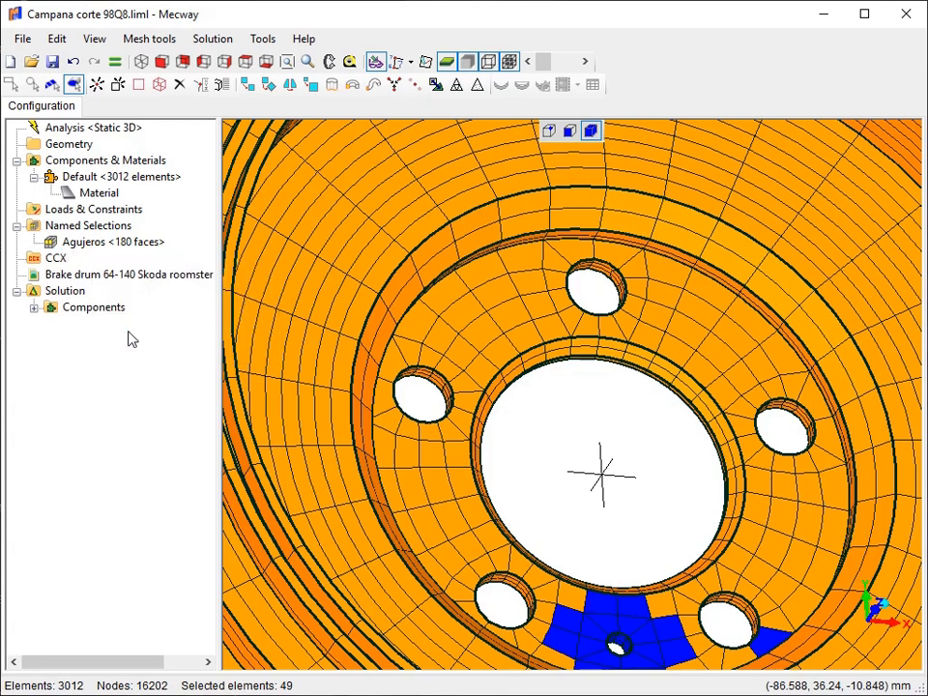
# Select the faces of the drum's inner cylindrical braking surface.
pyautogui.scroll(-3, 375, 315)
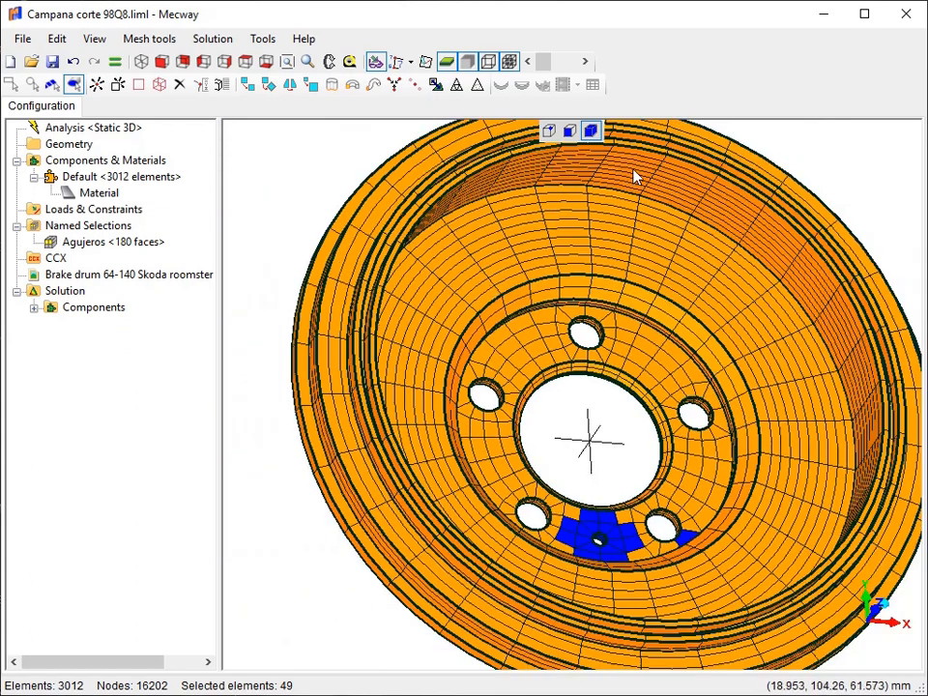
pyautogui.click(73, 85)
pyautogui.click(715, 205)
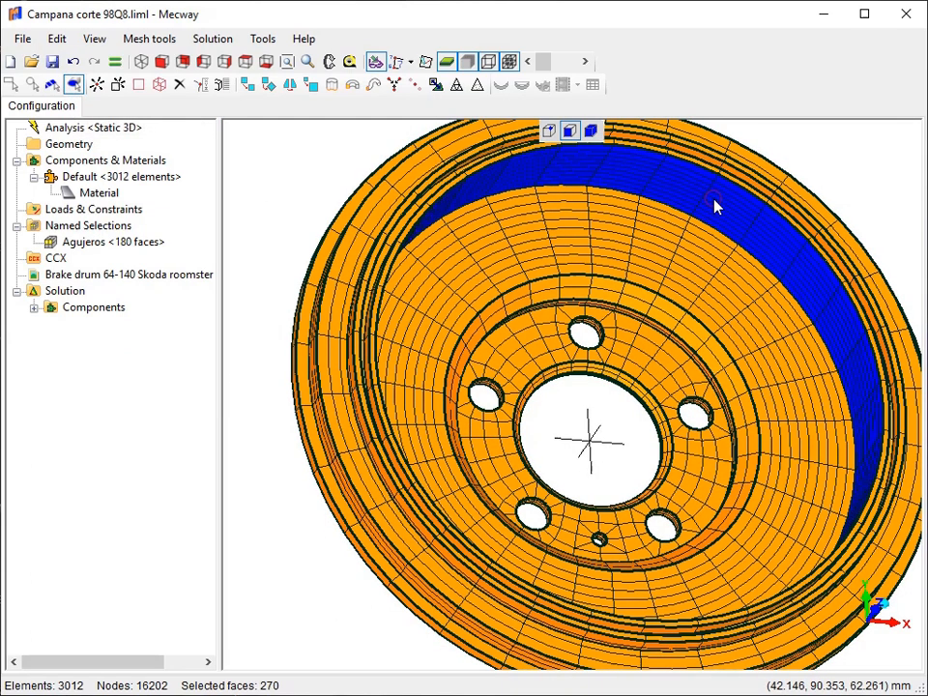
# Add the selected braking surface faces to a new named selection and rename it Superficie de frenado.
pyautogui.rightClick(715, 207)
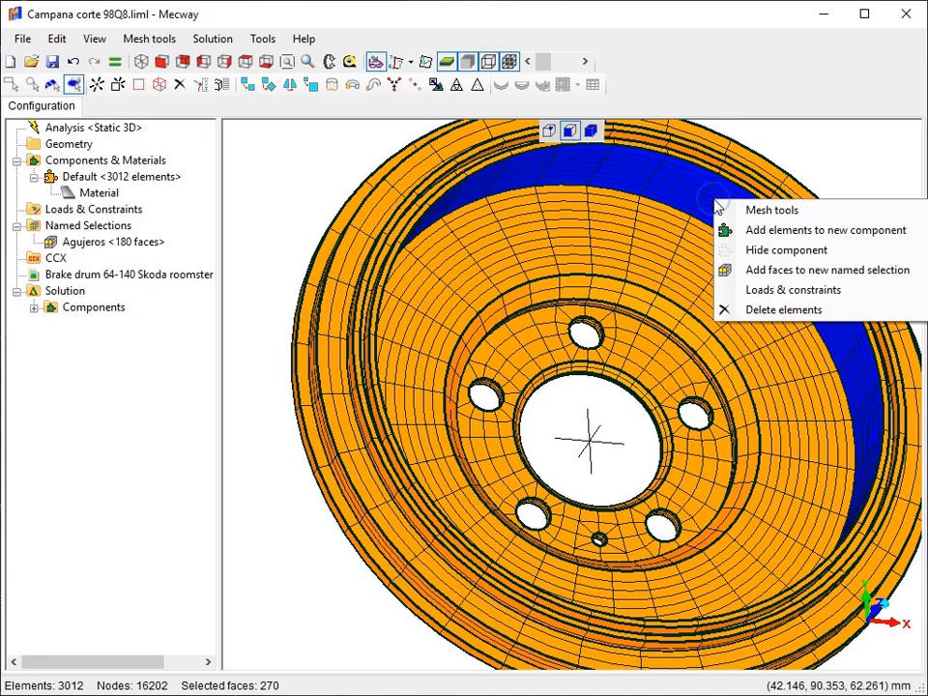
pyautogui.click(775, 274)
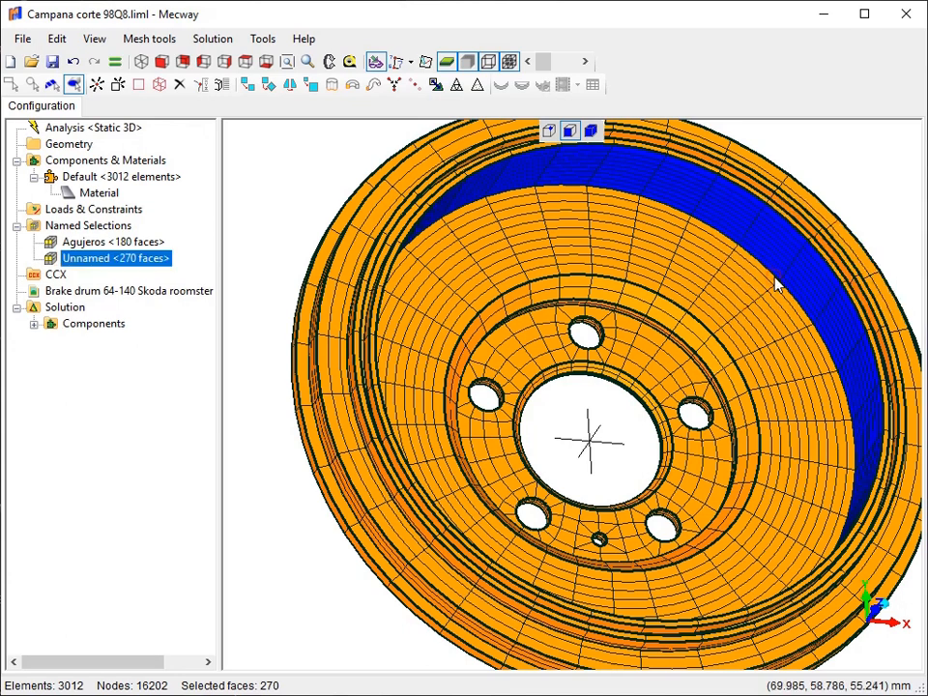
pyautogui.press('F2')
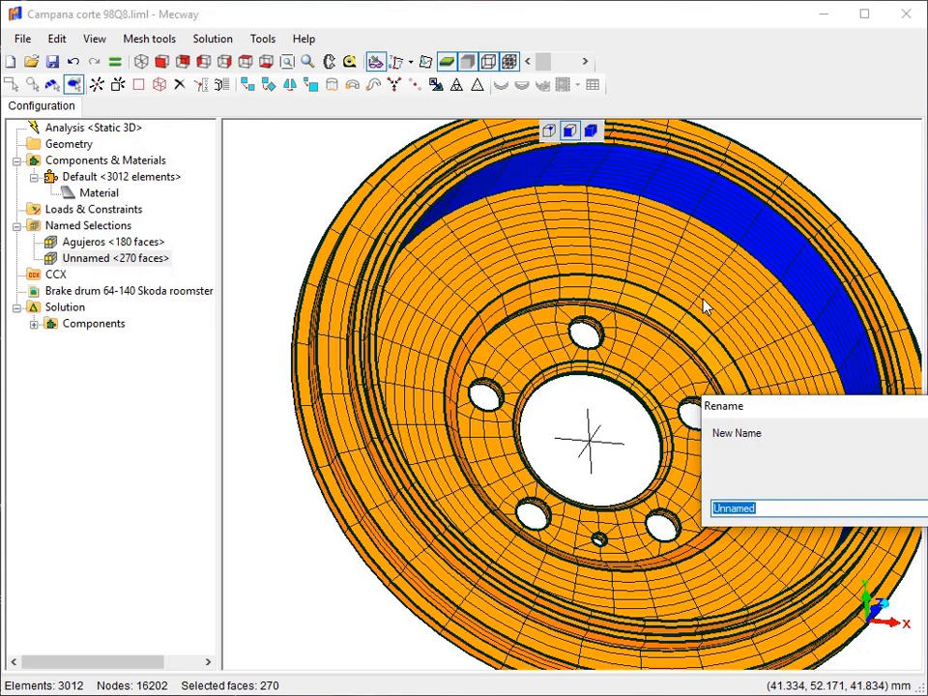
pyautogui.write('Superficie de frenad')
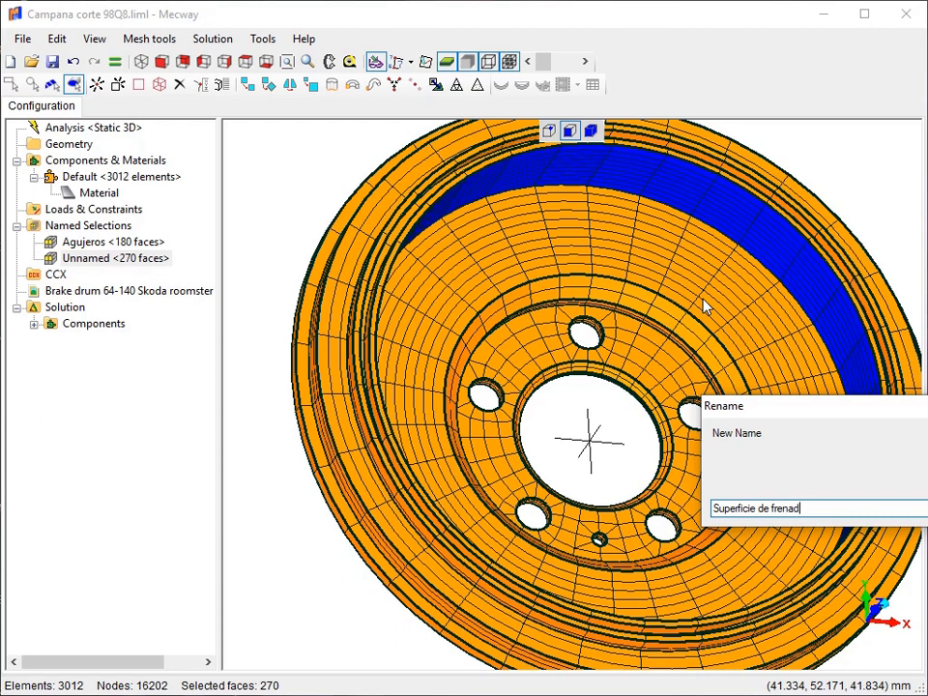
pyautogui.moveTo(848, 407); pyautogui.dragTo(729, 419)
pyautogui.click(861, 445)
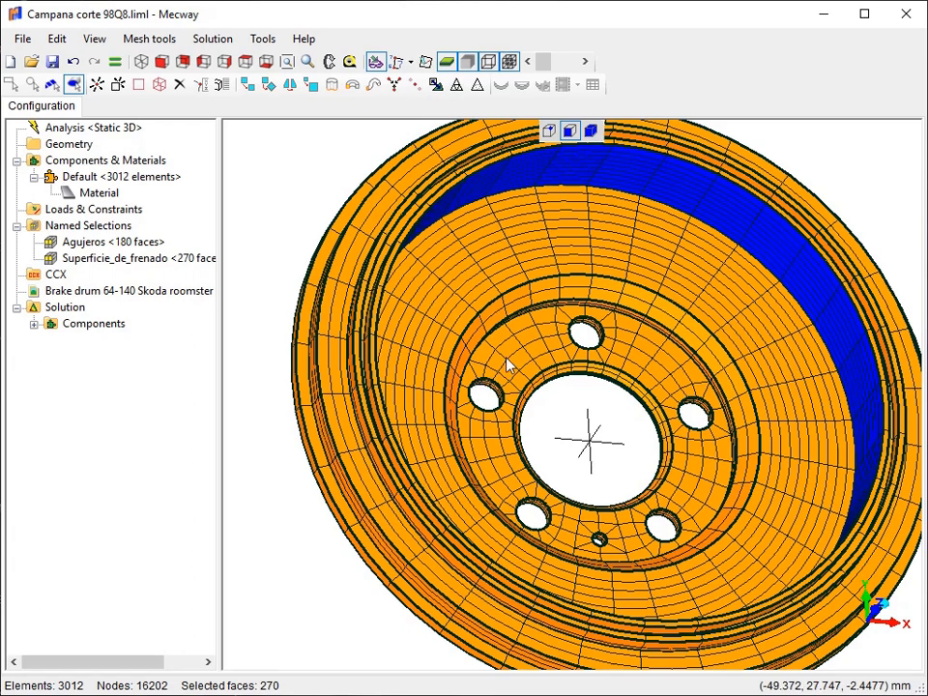
# Show the whole drum in isometric orientation.
pyautogui.click(141, 60)
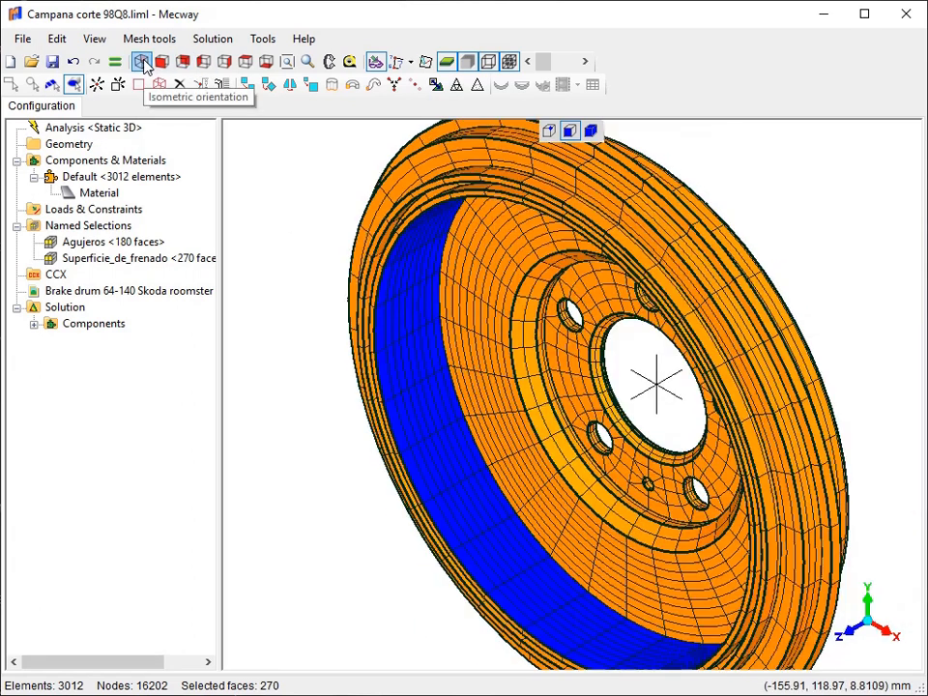
pyautogui.click(288, 62)
pyautogui.scroll(4, 589, 331)
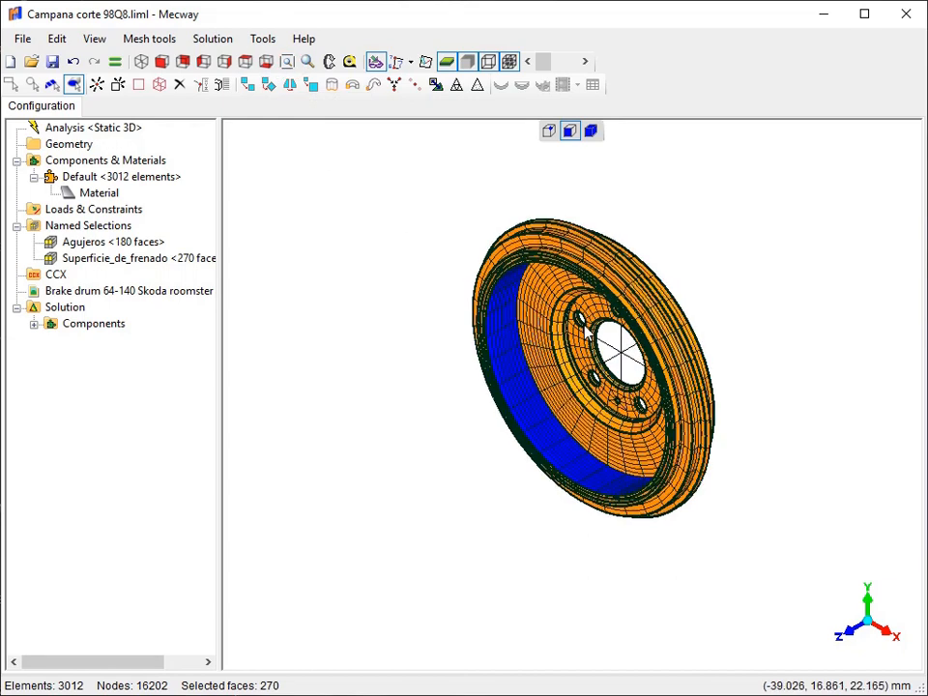
pyautogui.scroll(2, 589, 331)
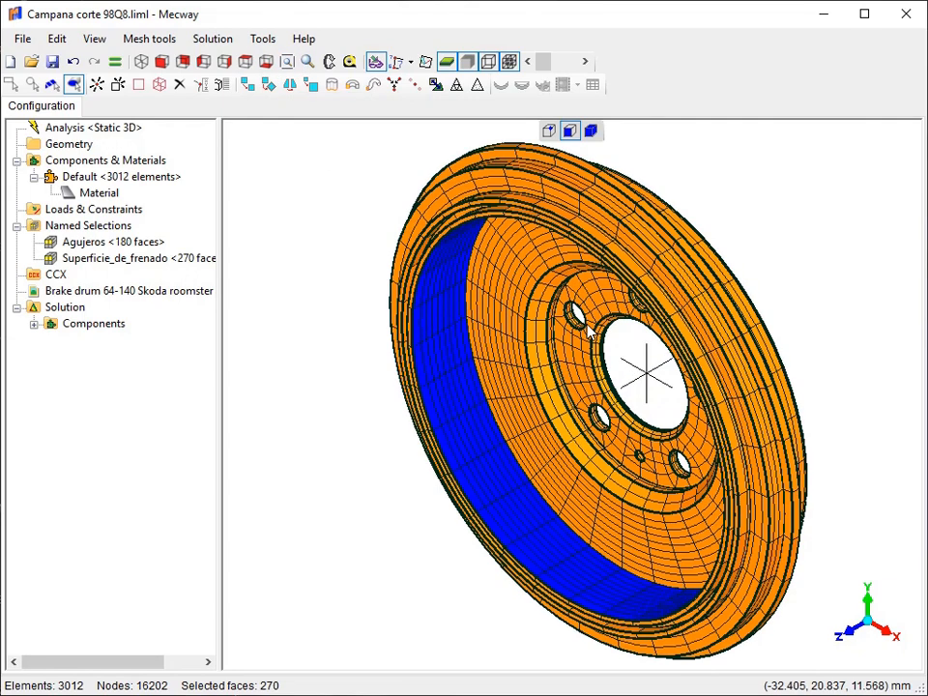
# Display the Brake drum 64-140 Skoda roomster reference image over the model, and hide it again.
pyautogui.rightClick(106, 263)
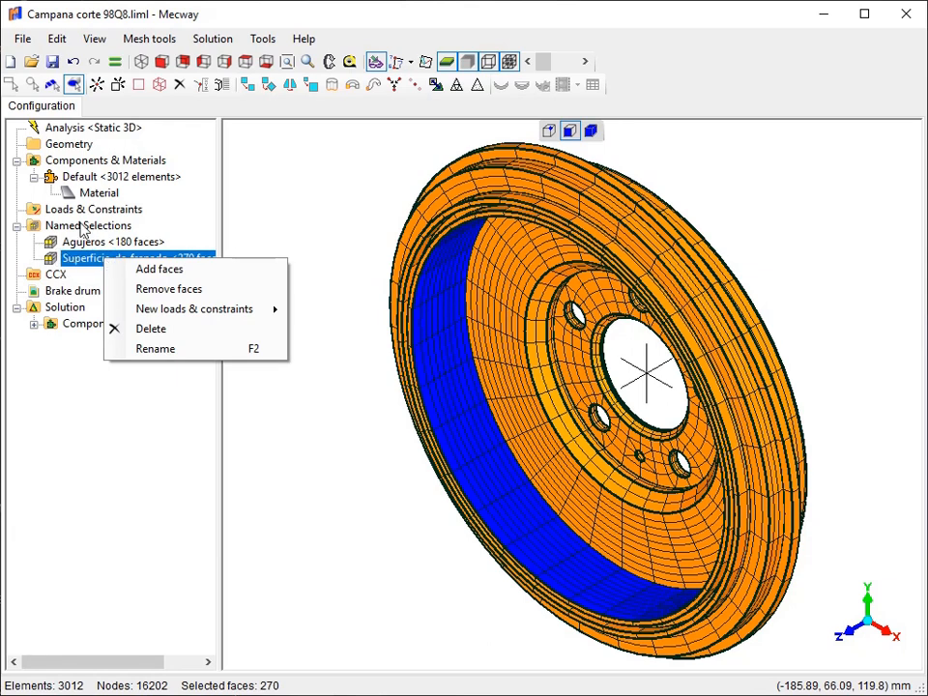
pyautogui.rightClick(59, 291)
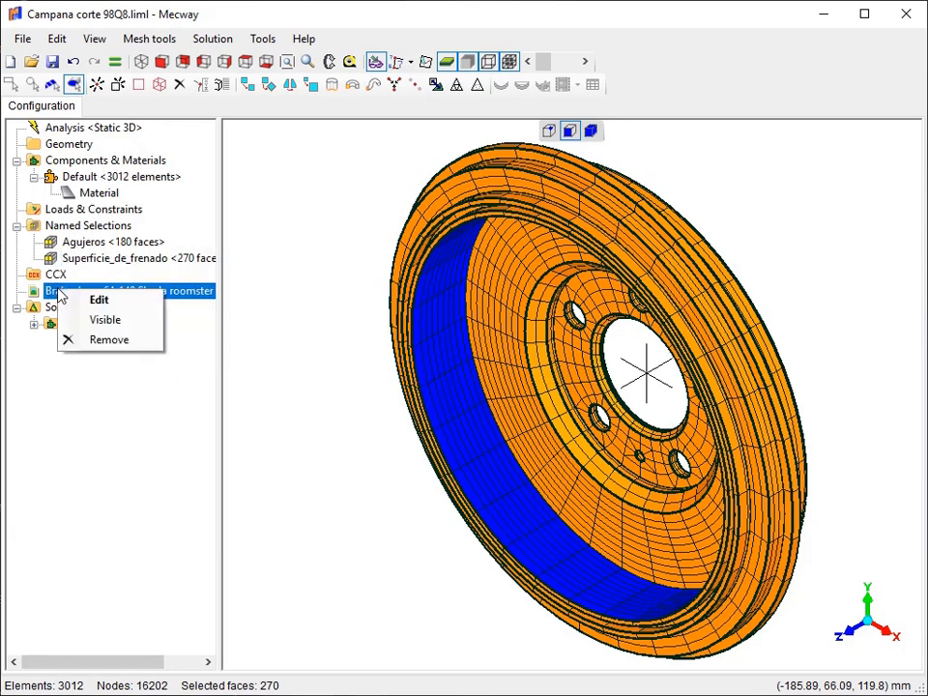
pyautogui.click(89, 318)
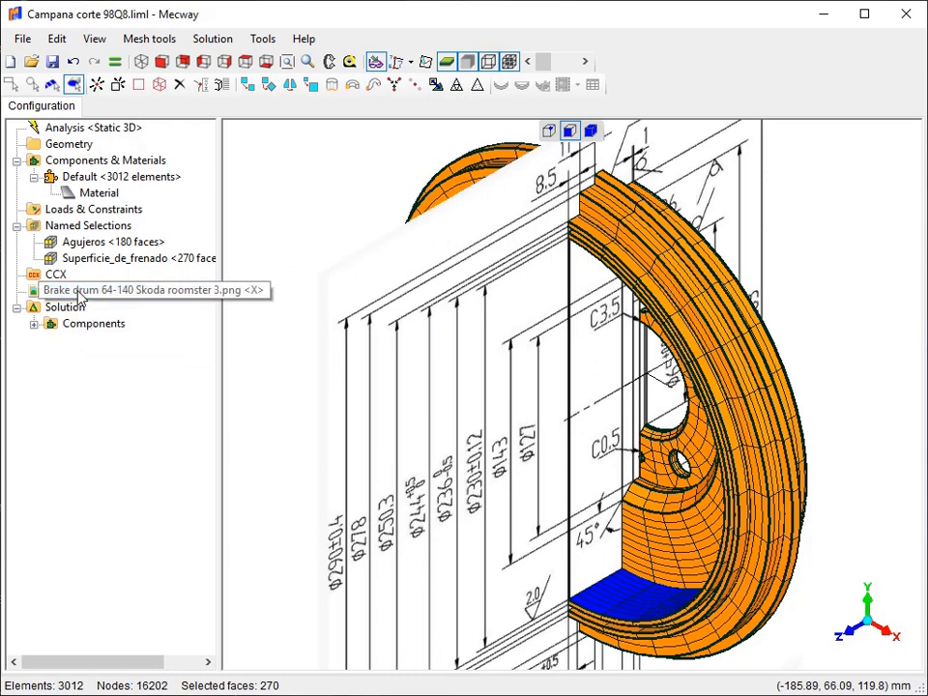
pyautogui.rightClick(75, 292)
pyautogui.click(89, 319)
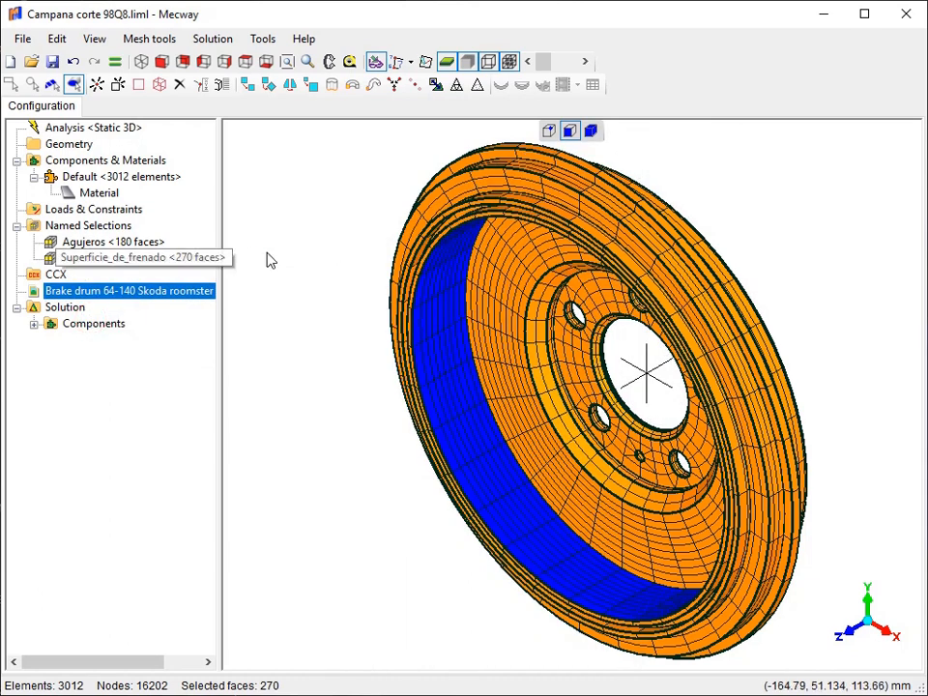
# Clear the face selection and apply a fixed support to the Agujeros named selection.
pyautogui.click(263, 291)
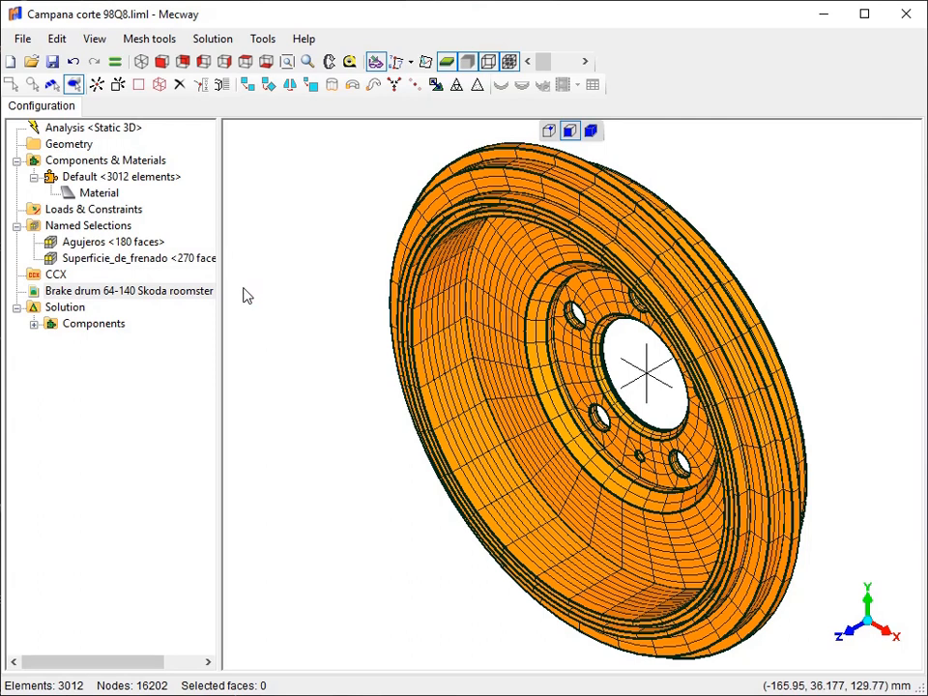
pyautogui.click(78, 245)
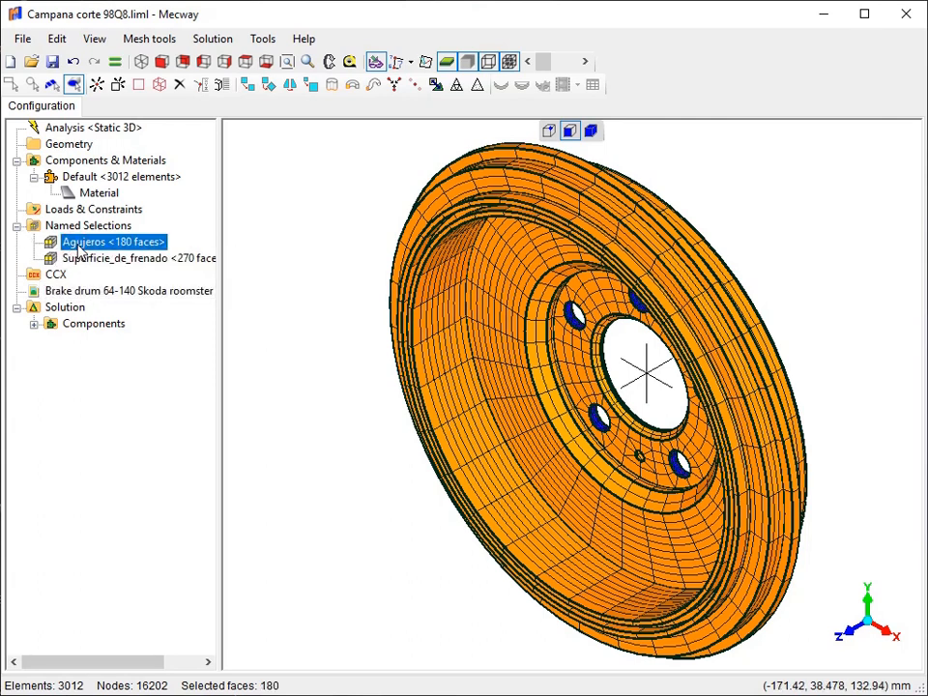
pyautogui.rightClick(80, 251)
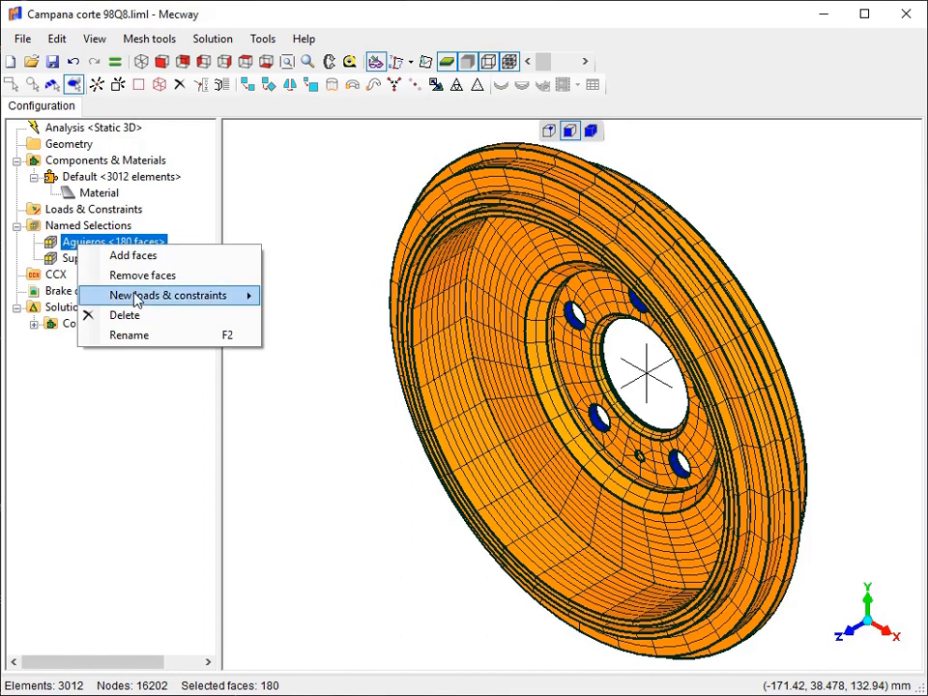
pyautogui.moveTo(190, 306)
pyautogui.click(309, 298)
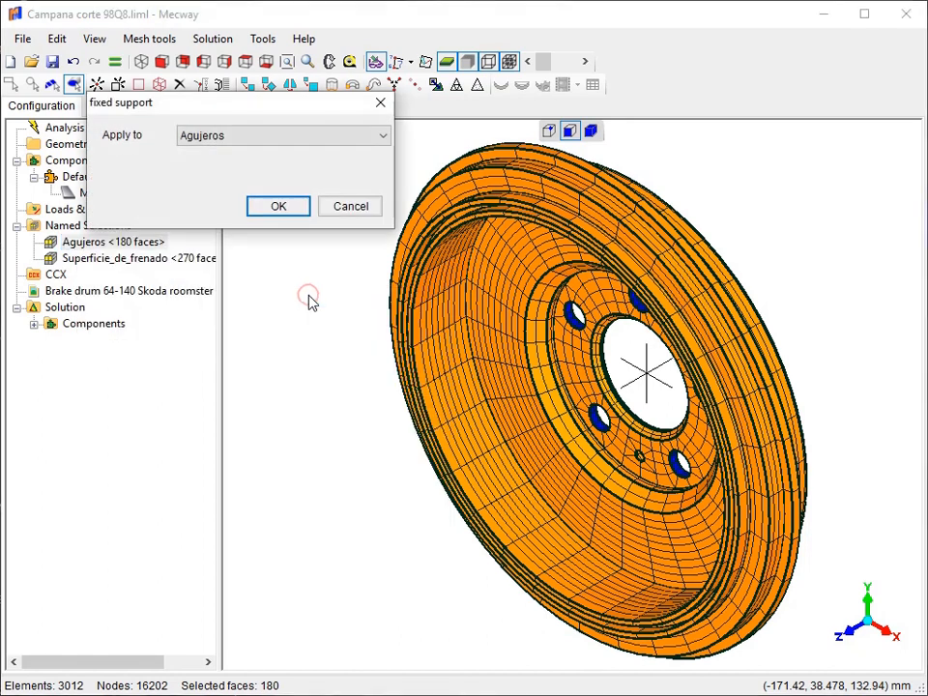
pyautogui.click(292, 212)
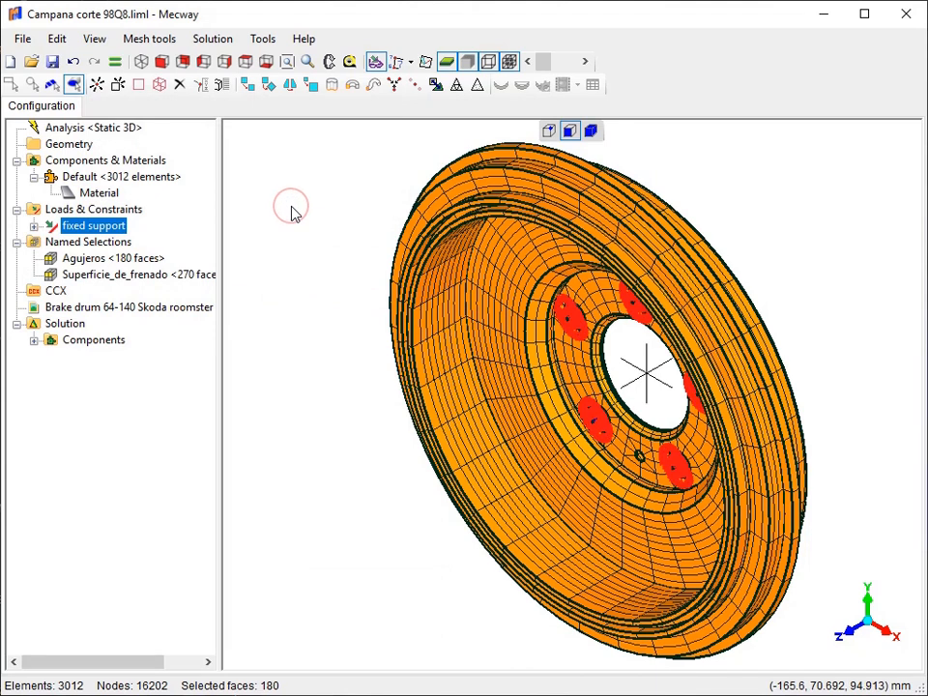
# Apply a normal pressure of 1 MPa to the Superficie_de_frenado named selection.
pyautogui.click(93, 276)
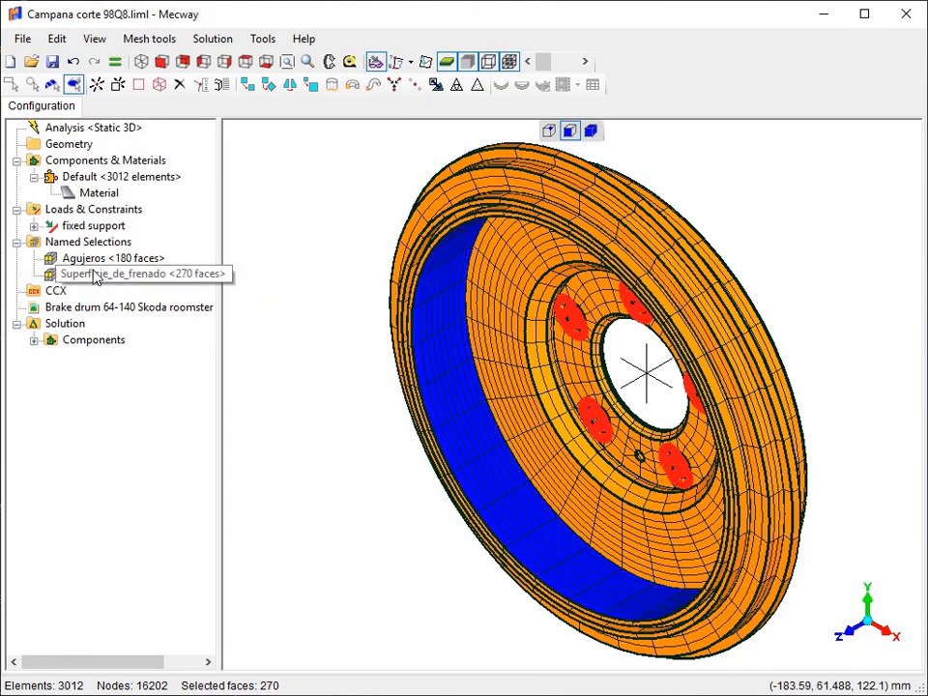
pyautogui.rightClick(95, 276)
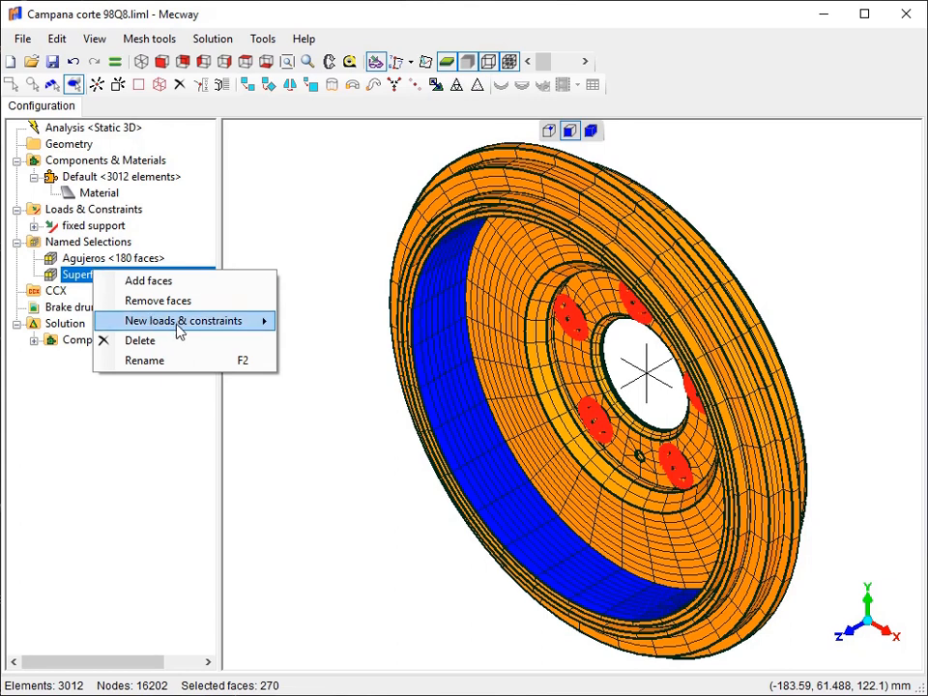
pyautogui.moveTo(189, 327)
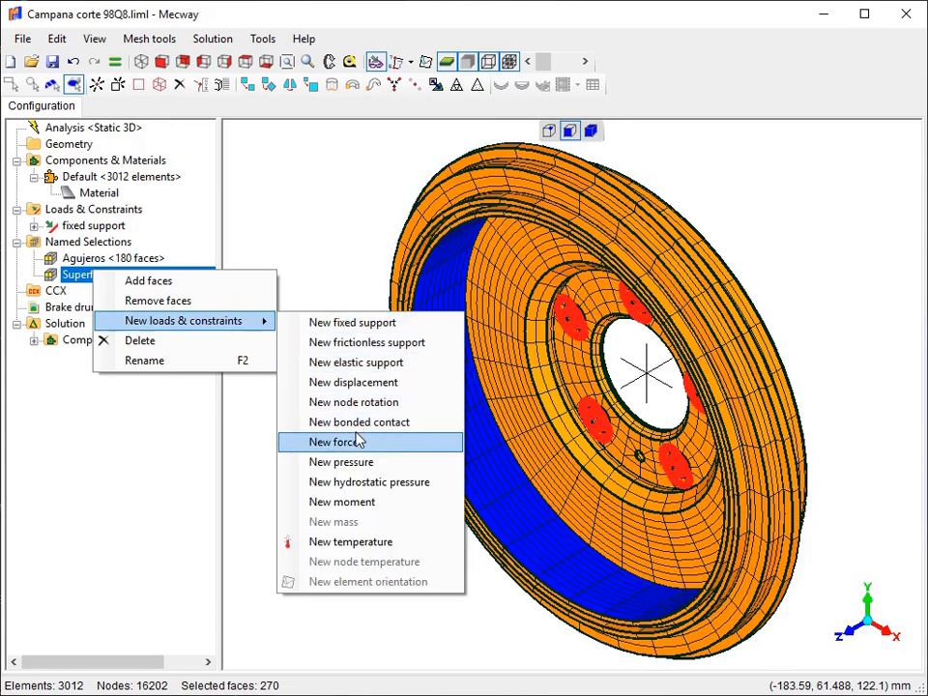
pyautogui.click(356, 464)
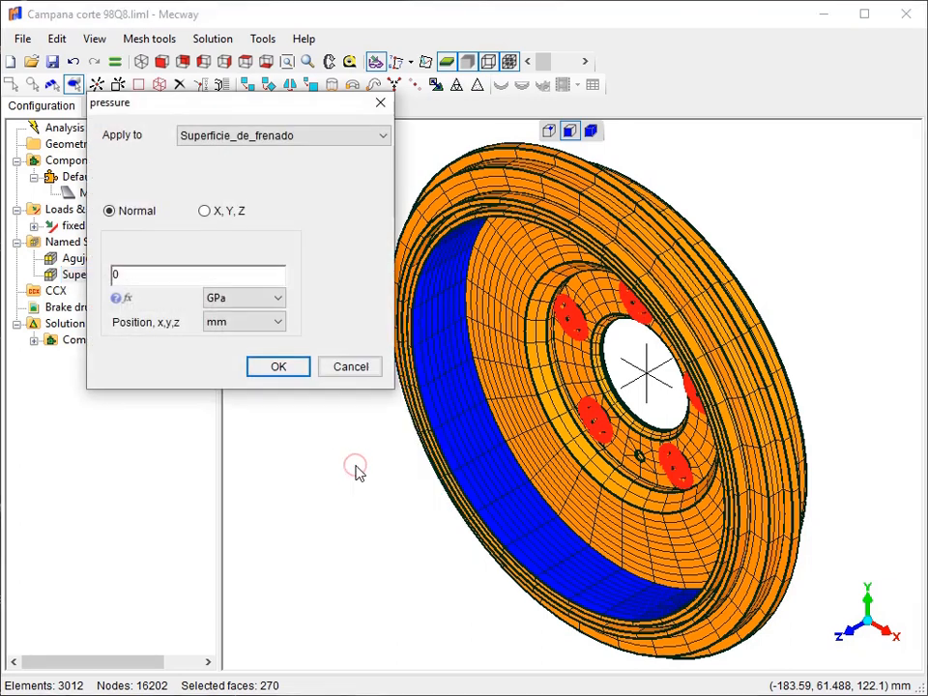
pyautogui.click(259, 305)
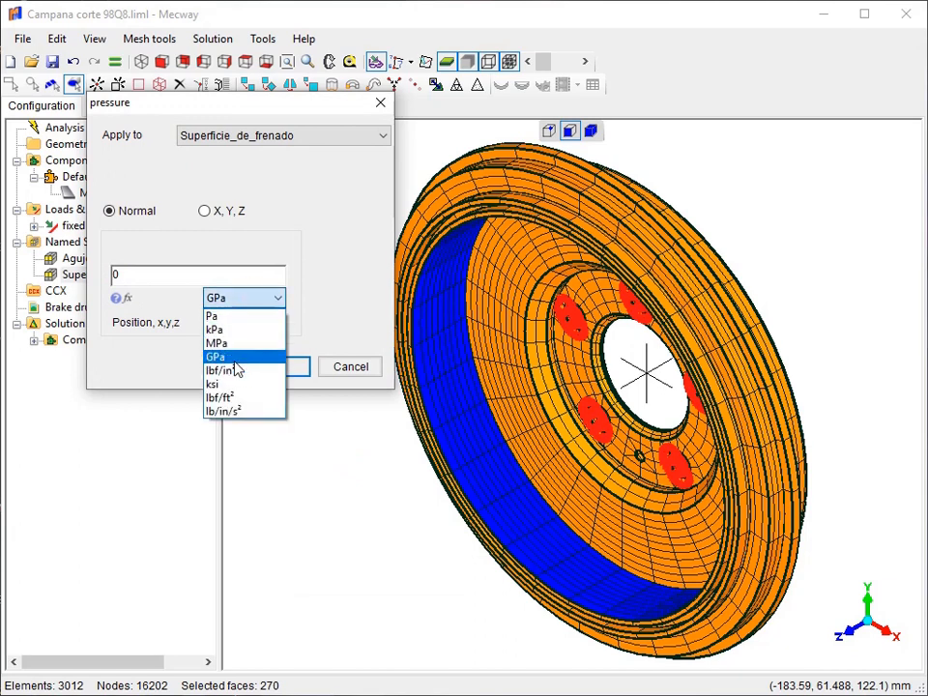
pyautogui.click(234, 344)
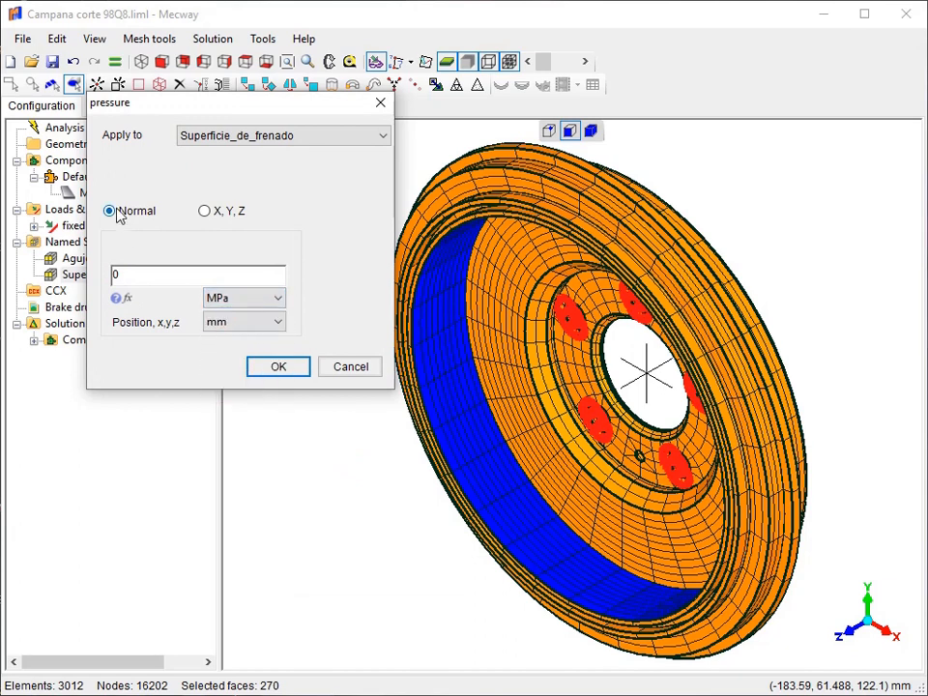
pyautogui.doubleClick(146, 276)
pyautogui.write('1')
pyautogui.click(279, 367)
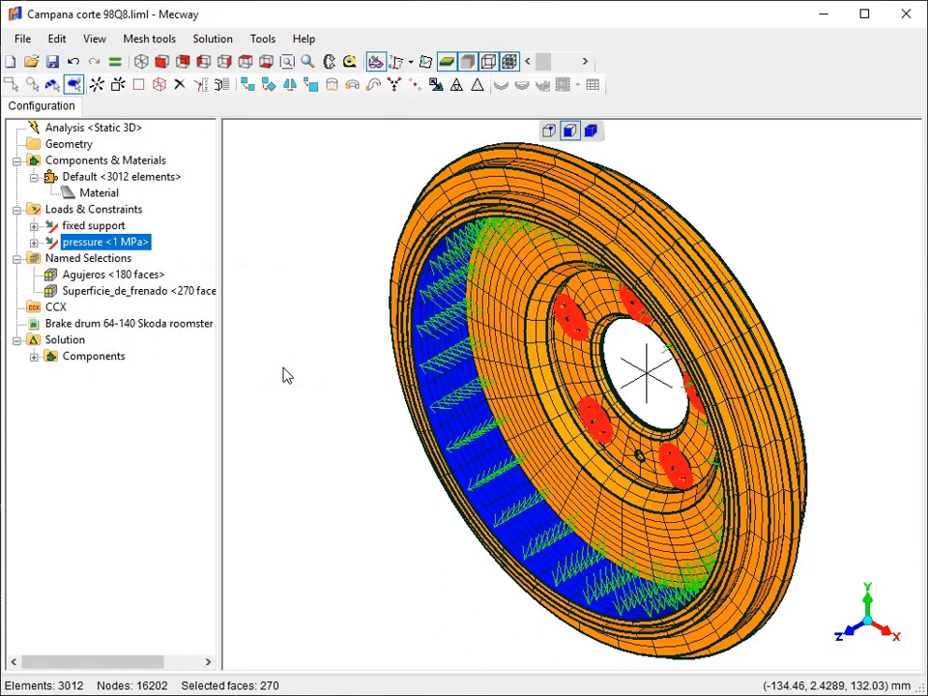
# Start a second pressure load on Superficie_de_frenado, defined by X, Y, Z components.
pyautogui.click(114, 295)
pyautogui.rightClick(114, 294)
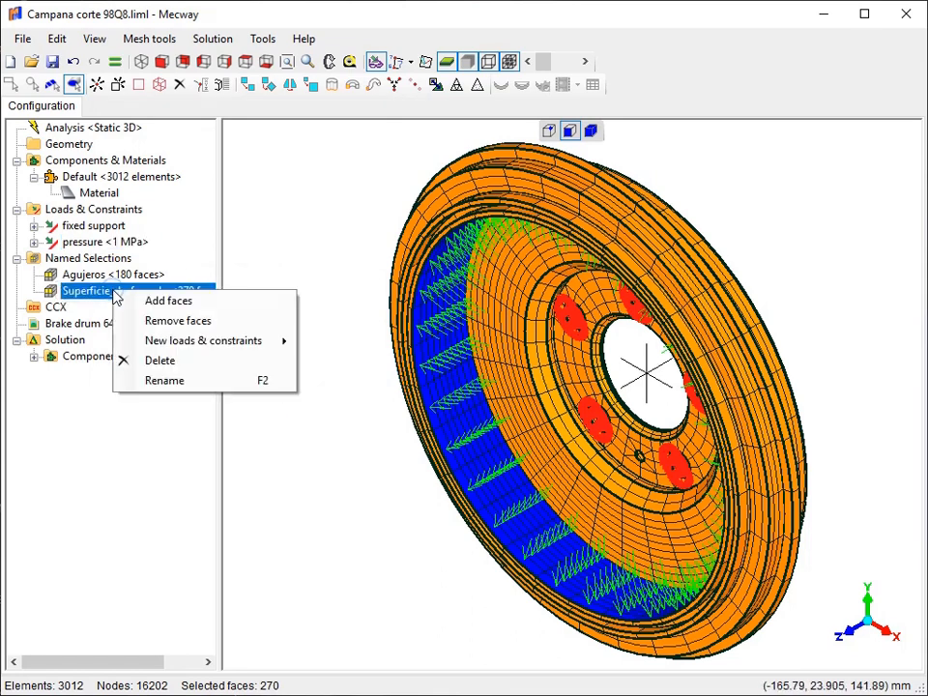
pyautogui.moveTo(162, 344)
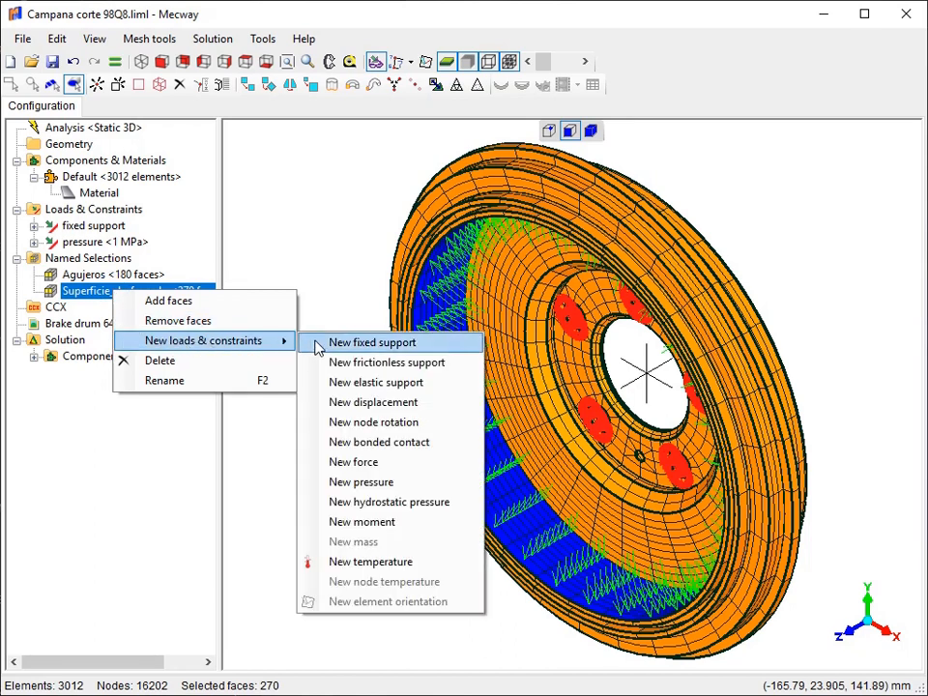
pyautogui.click(379, 483)
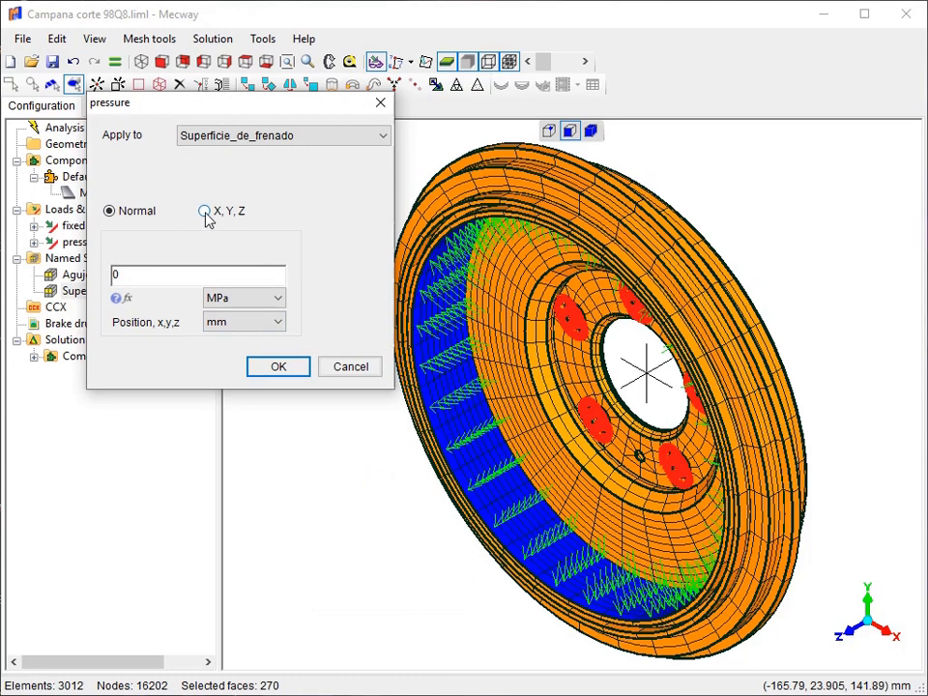
pyautogui.click(206, 214)
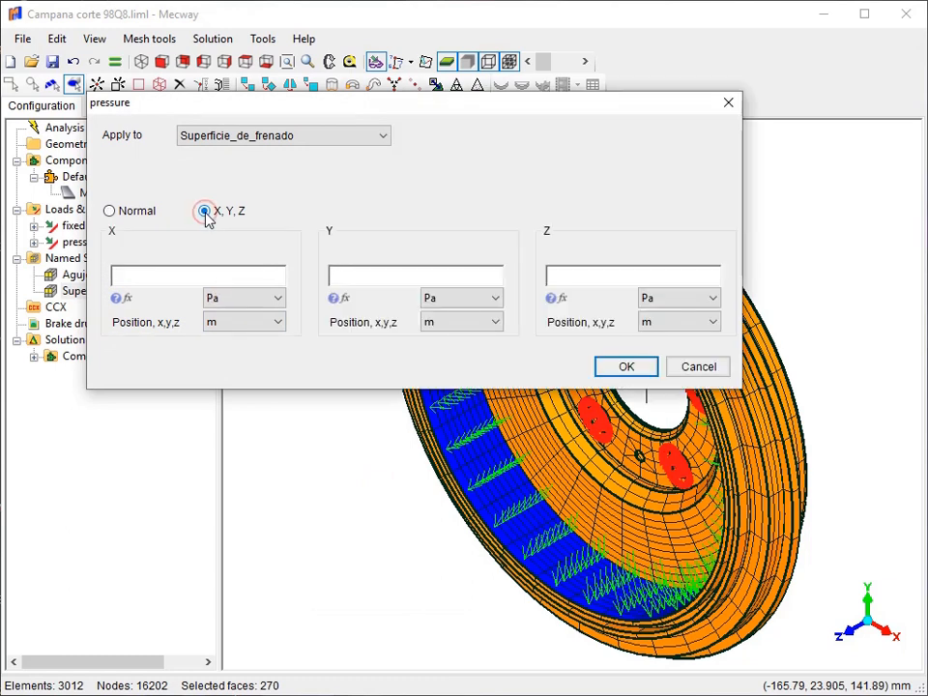
# Set the X and Y pressure components to MPa units with positions in mm.
pyautogui.click(244, 302)
pyautogui.click(242, 343)
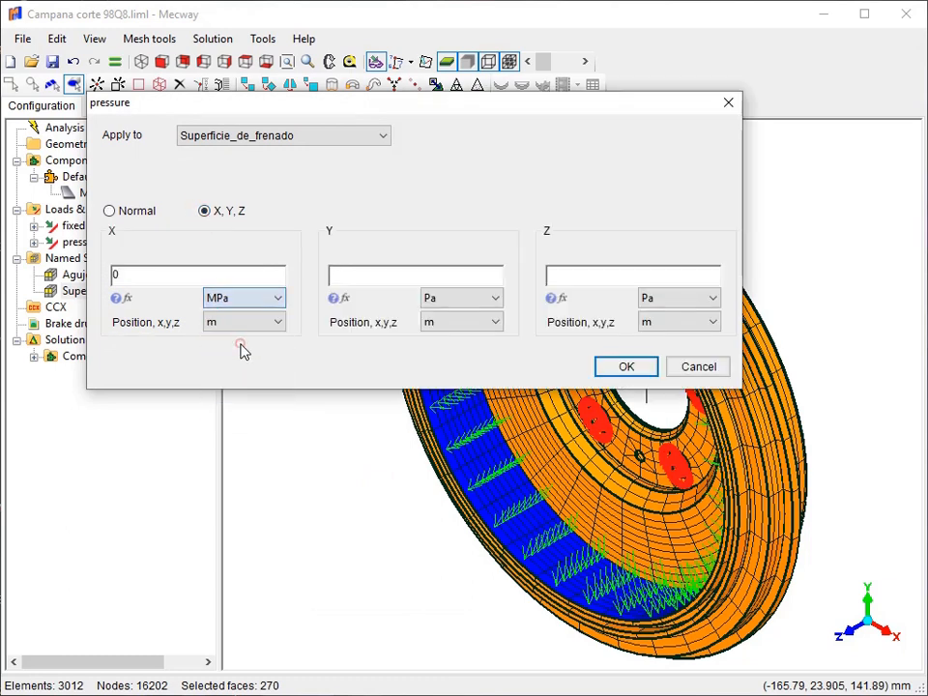
pyautogui.click(241, 323)
pyautogui.click(238, 362)
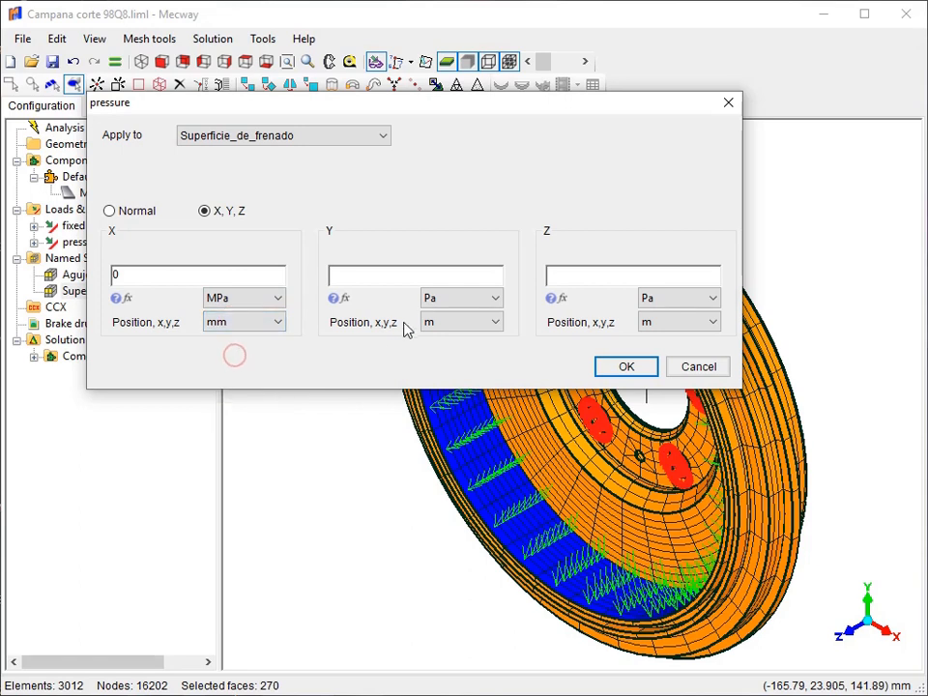
pyautogui.click(460, 303)
pyautogui.click(447, 343)
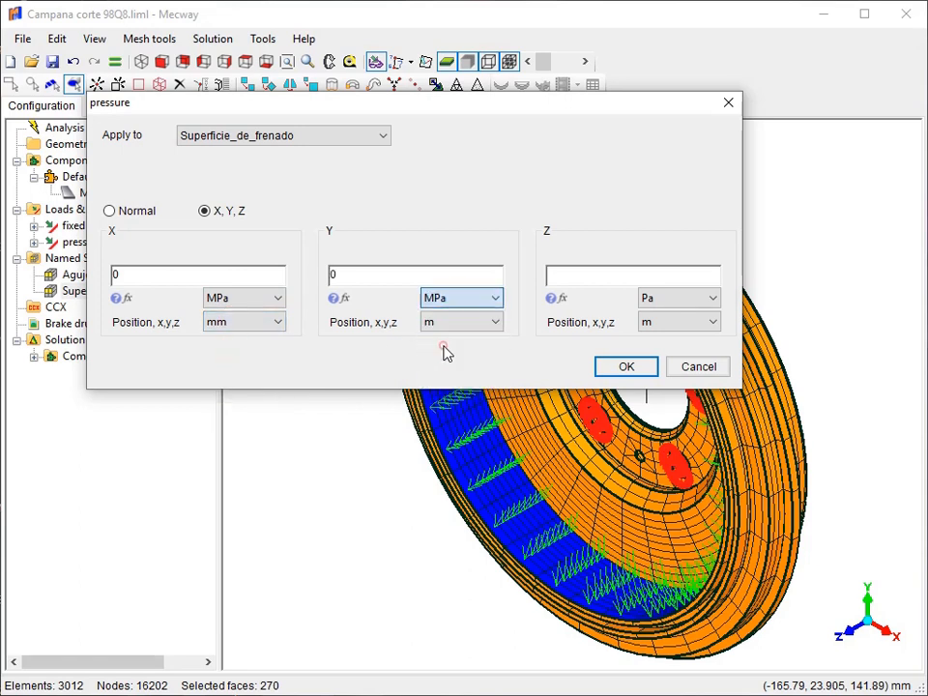
pyautogui.click(442, 326)
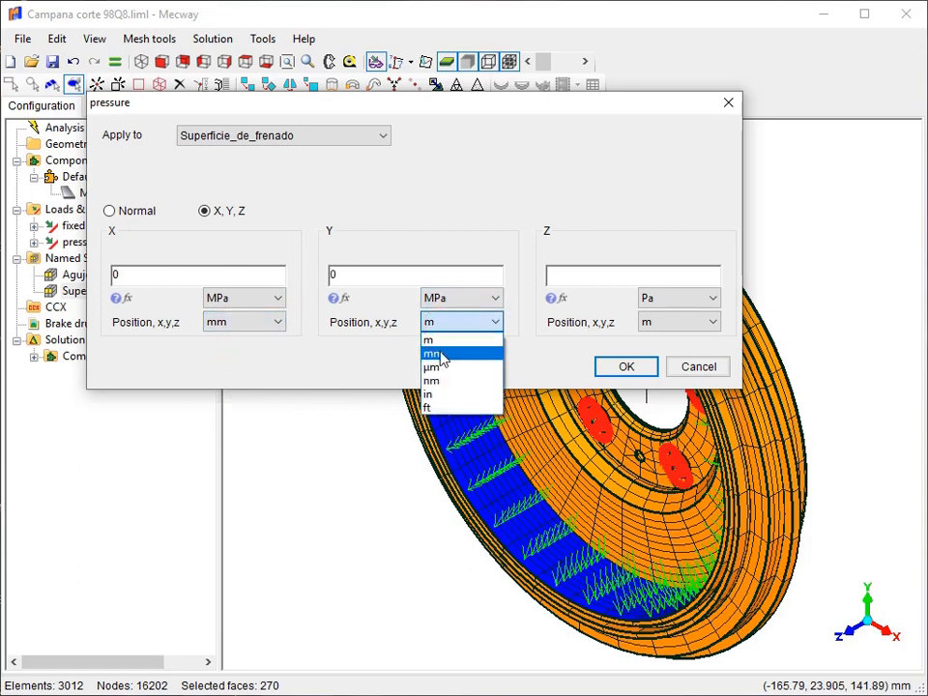
pyautogui.click(440, 355)
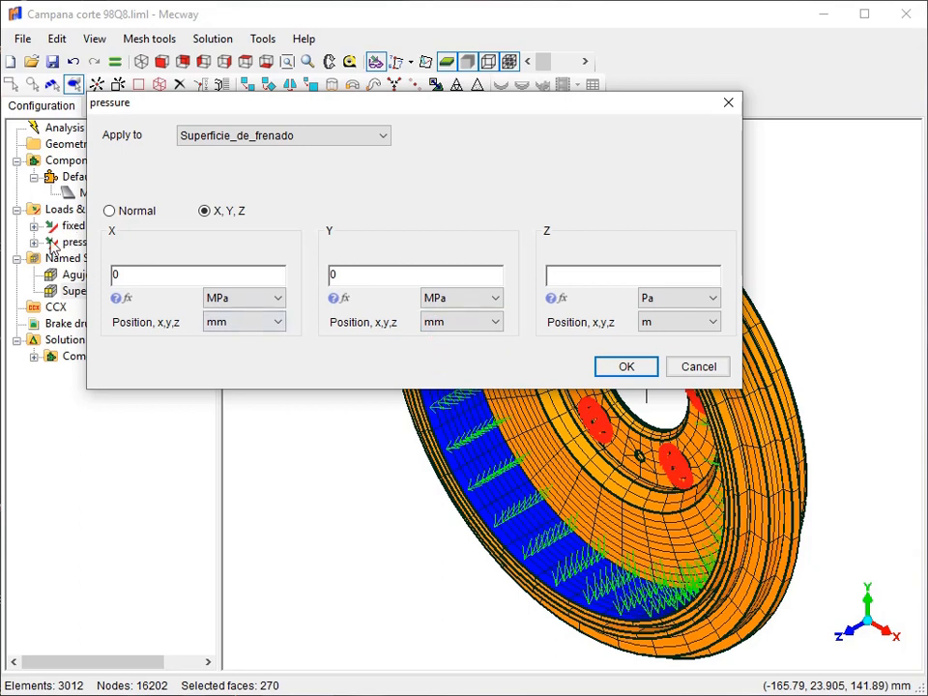
# Define the pressure components as -y/115 in X and x/115 in Y, and apply the load.
pyautogui.moveTo(115, 274); pyautogui.dragTo(104, 278)
pyautogui.moveTo(356, 274); pyautogui.dragTo(332, 267)
pyautogui.press('BackSpace')
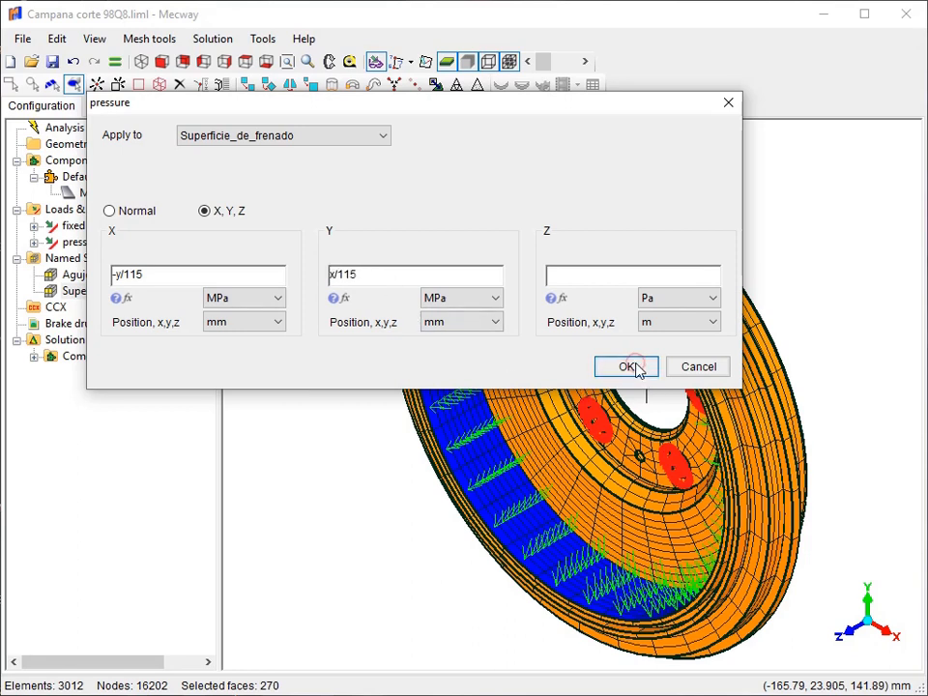
pyautogui.click(628, 367)
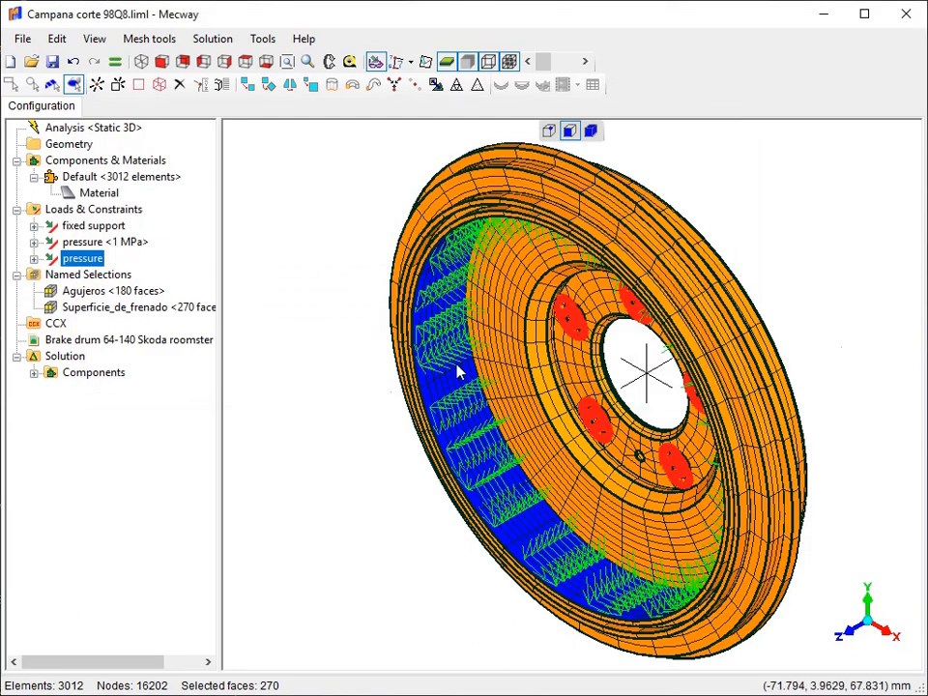
# Add a centrifugal force about the Z axis with an angular velocity of 1500 r/min.
pyautogui.scroll(5, 458, 379)
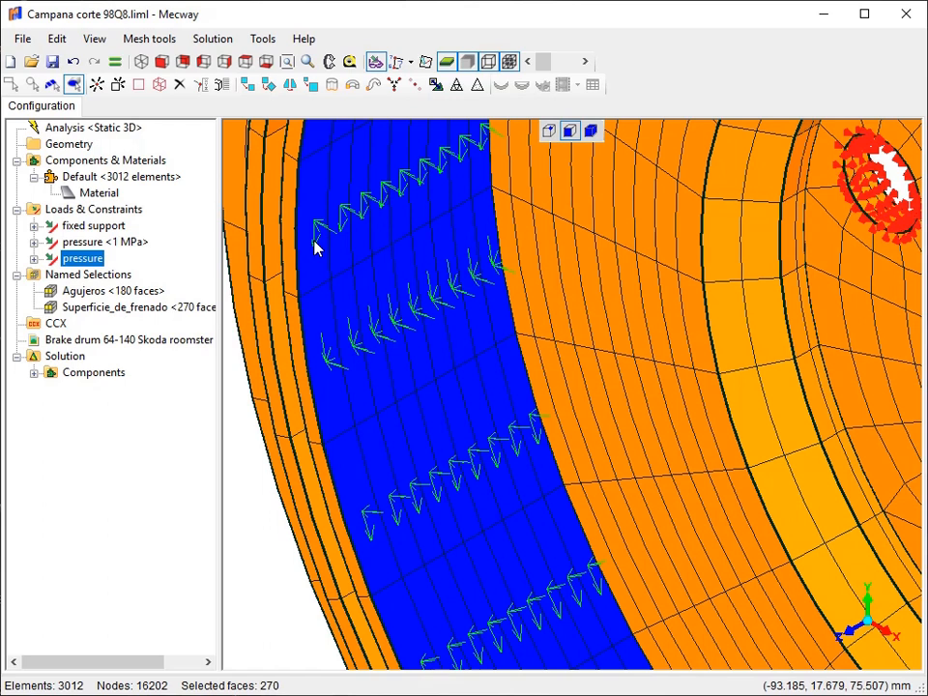
pyautogui.scroll(3, 323, 203)
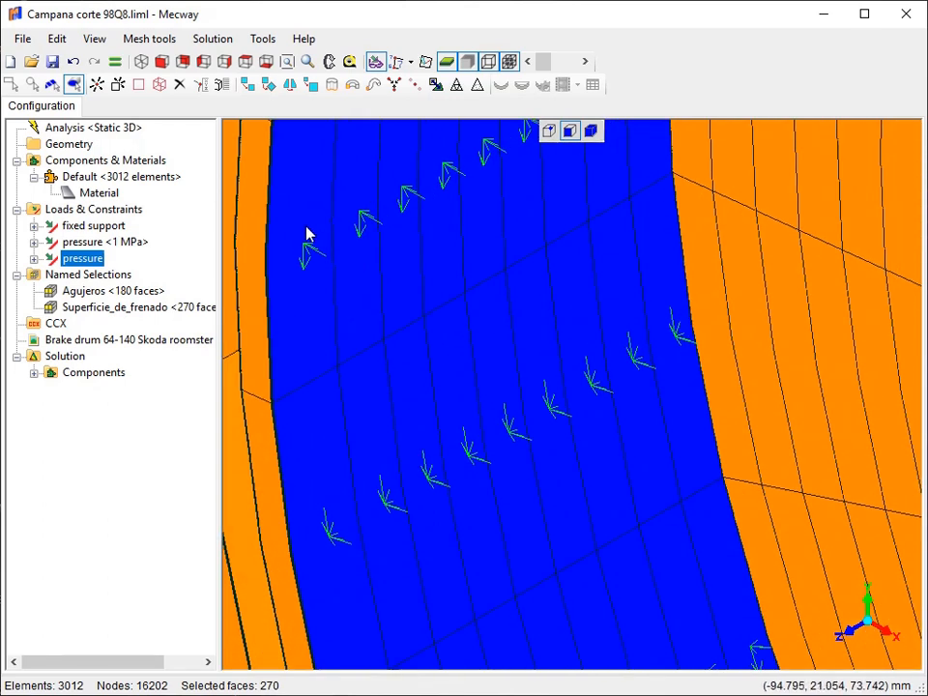
pyautogui.scroll(-5, 308, 234)
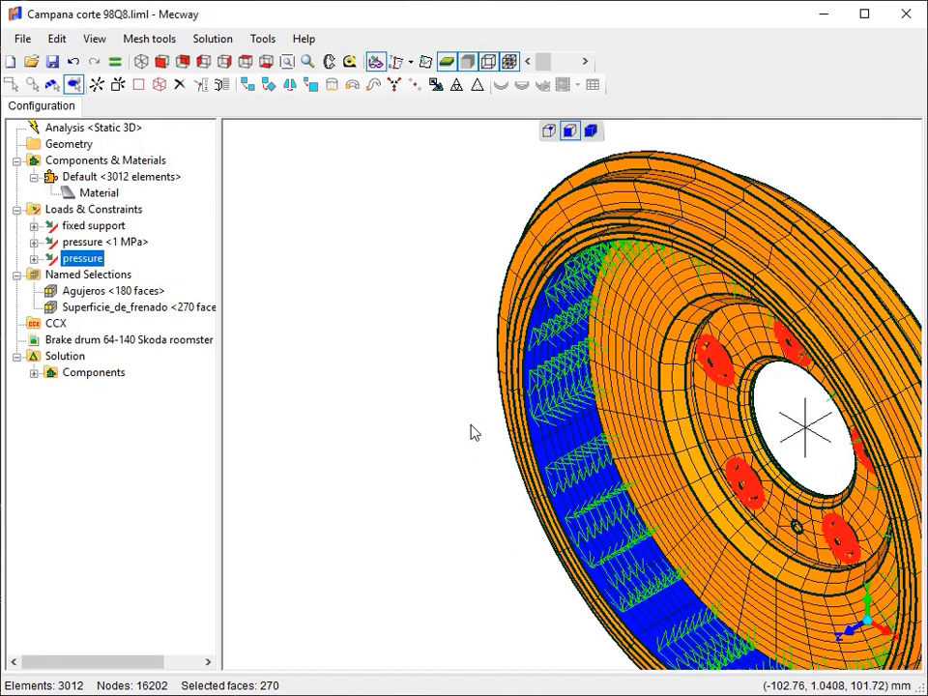
pyautogui.rightClick(67, 212)
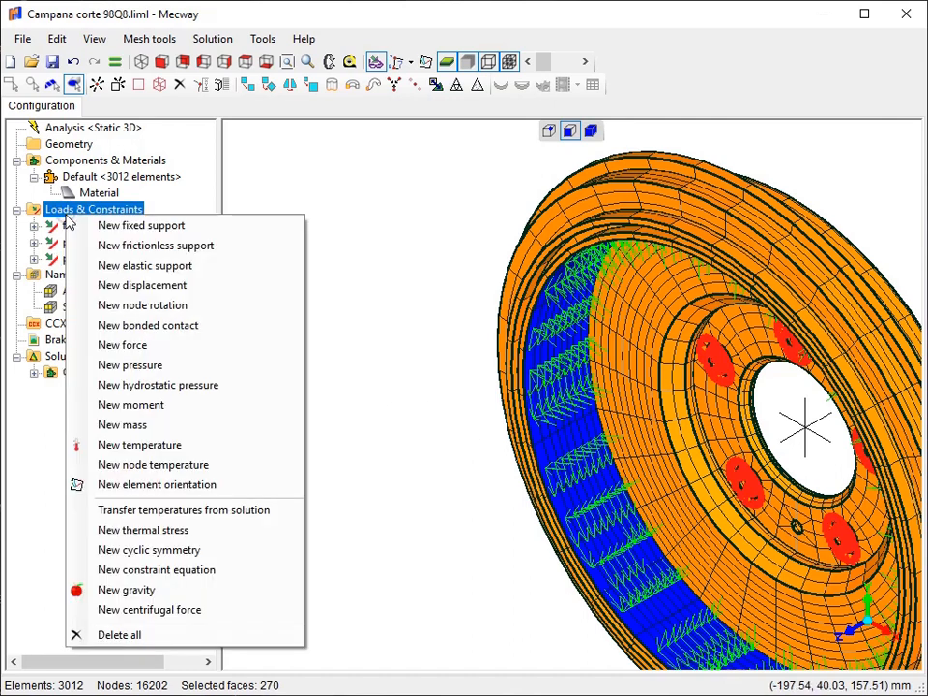
pyautogui.click(148, 609)
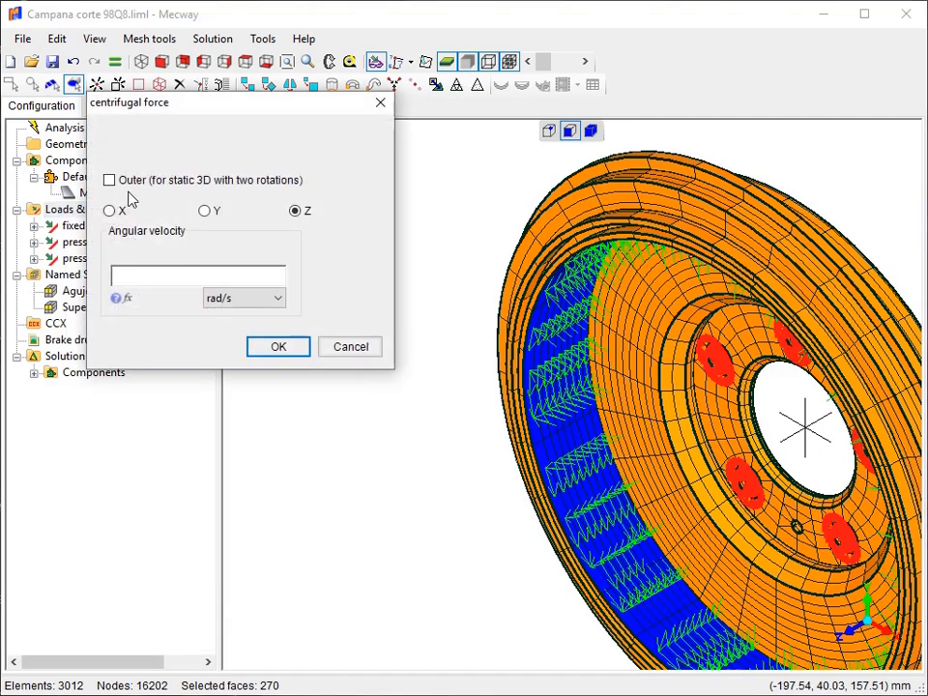
pyautogui.click(209, 298)
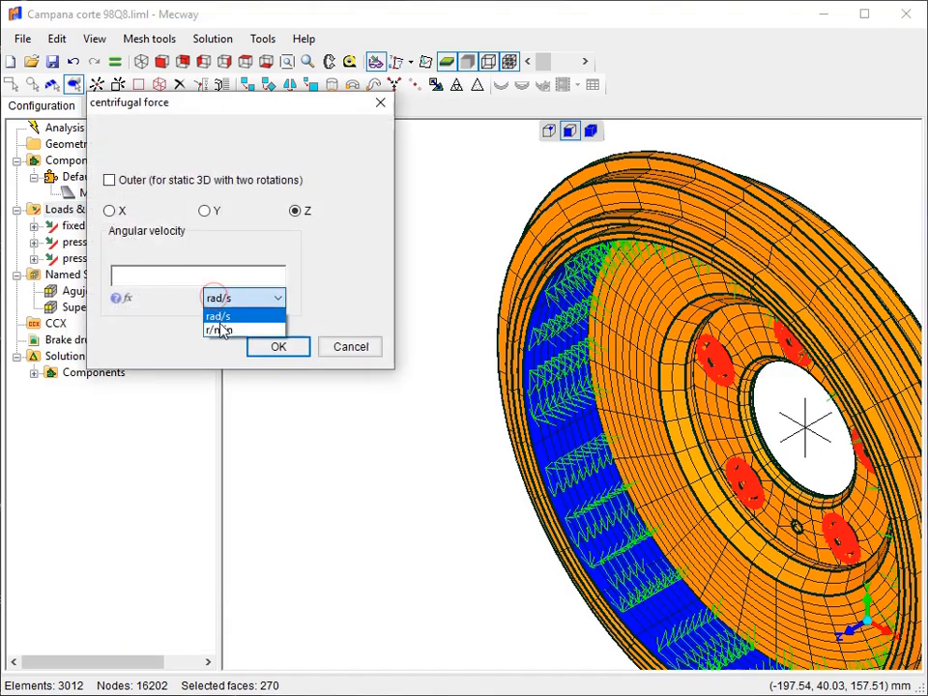
pyautogui.click(220, 330)
pyautogui.doubleClick(165, 272)
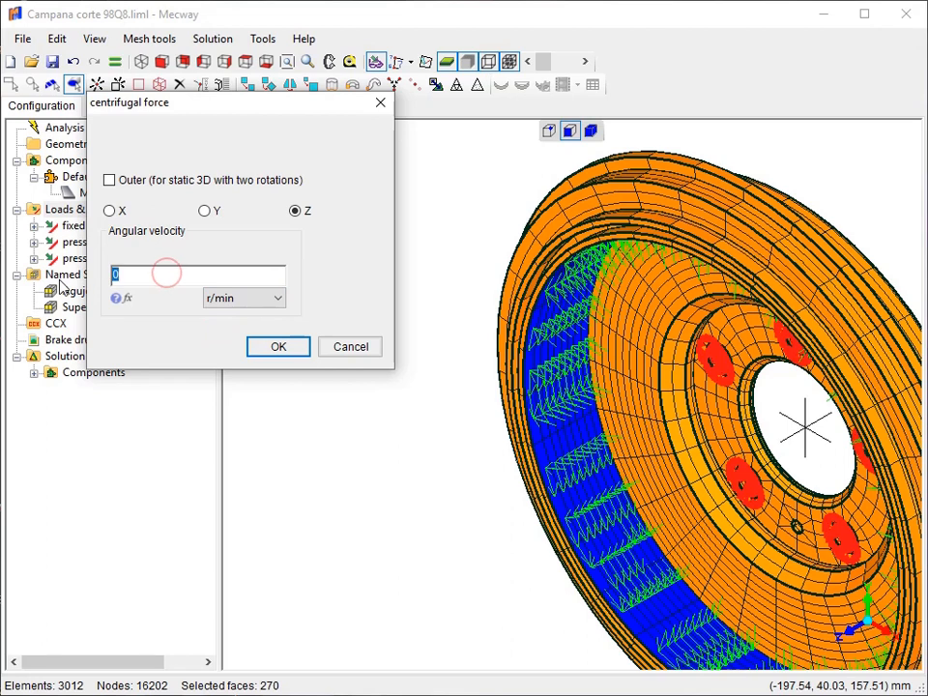
pyautogui.write('1500')
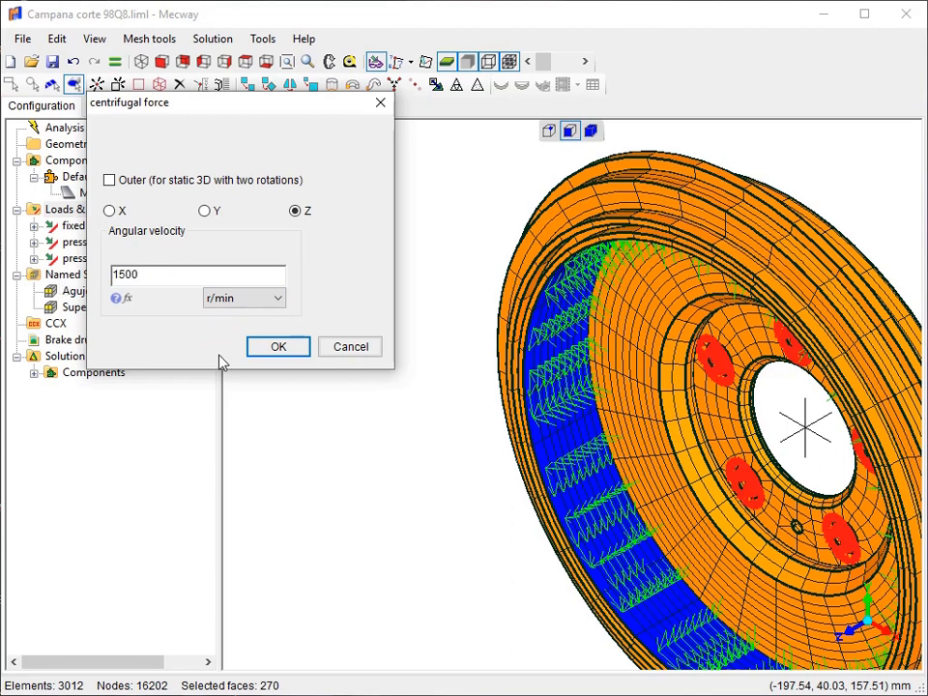
pyautogui.click(279, 347)
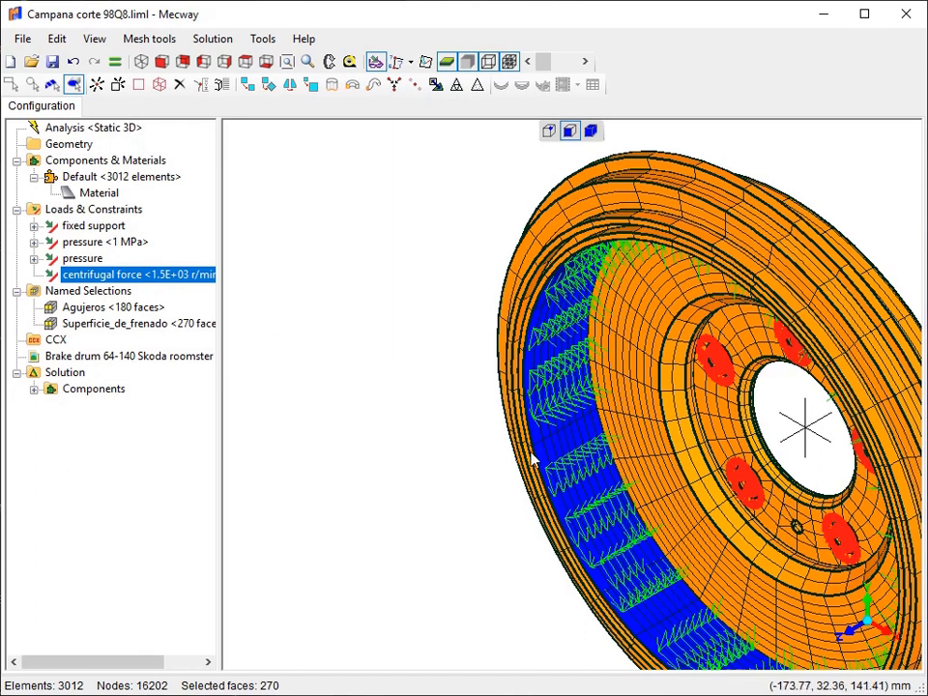
# Create a new solution formula beginning with abs( and insert the first Zienkiewicz-Zhu principal stress, ZZs1.
pyautogui.moveTo(493, 425); pyautogui.dragTo(499, 374)
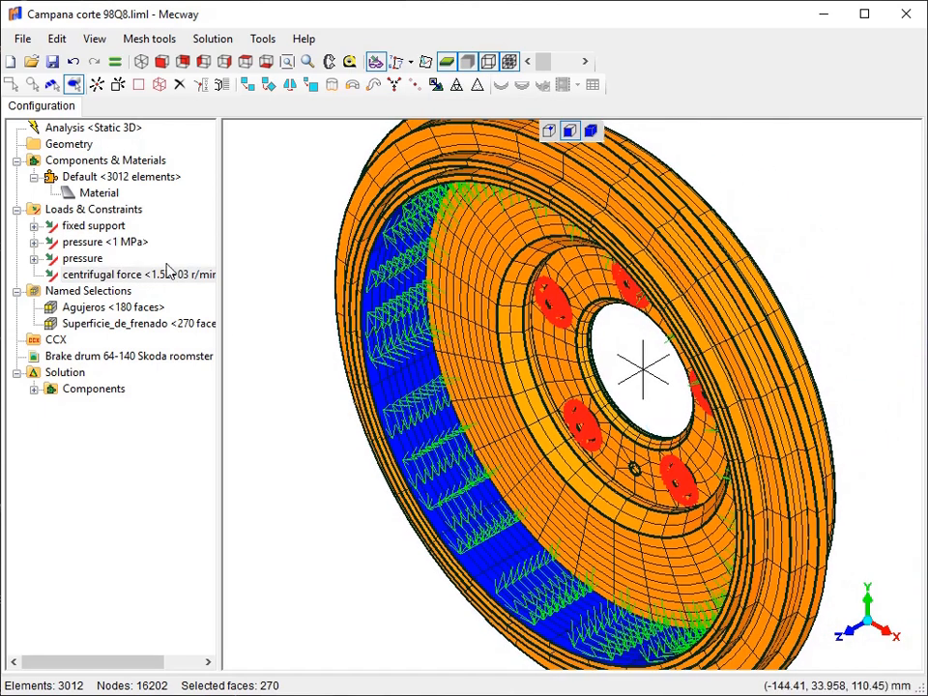
pyautogui.click(66, 375)
pyautogui.rightClick(70, 377)
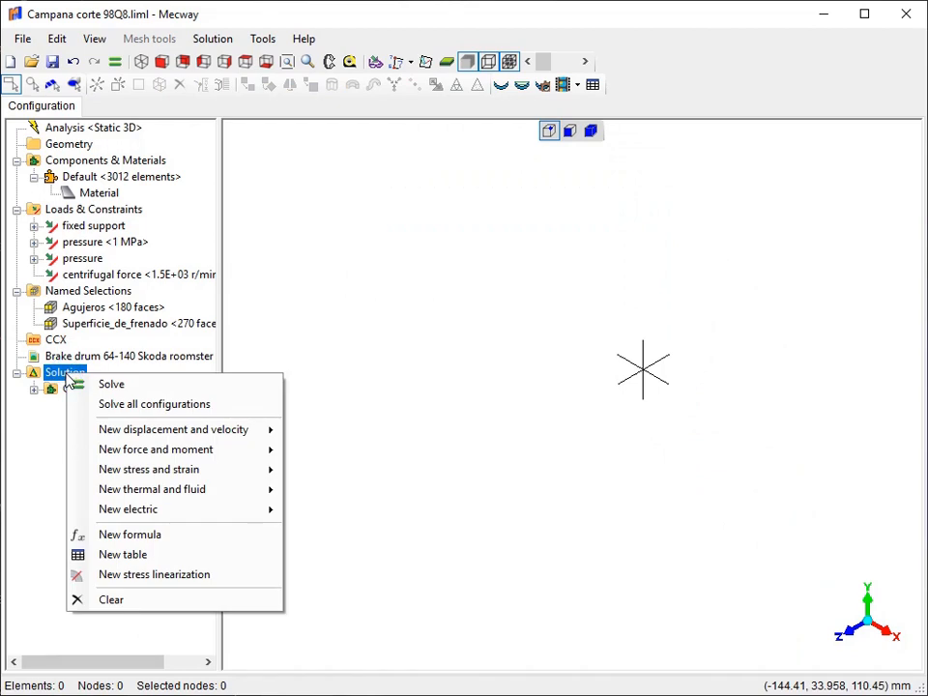
pyautogui.click(143, 540)
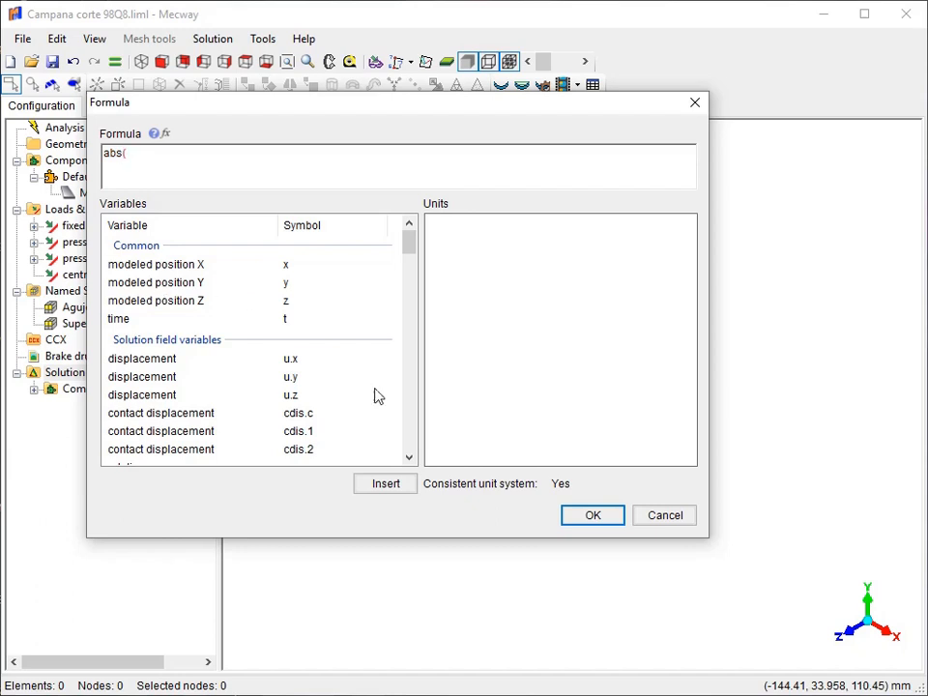
pyautogui.scroll(-15, 373, 386)
pyautogui.scroll(-5, 377, 396)
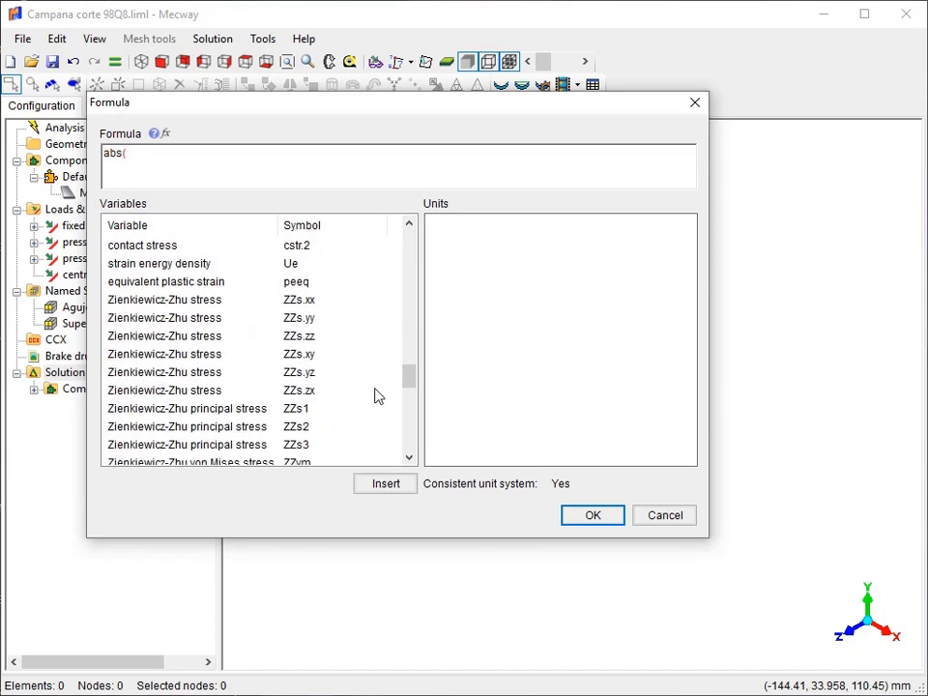
pyautogui.click(300, 410)
pyautogui.click(371, 486)
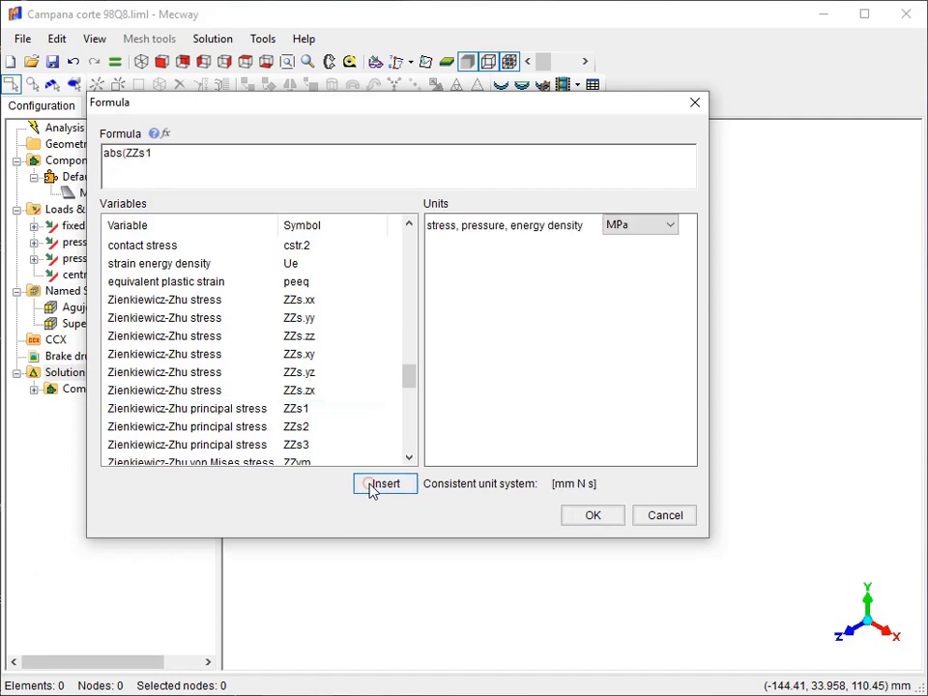
# Complete the formula as abs(ZZs1-s1) by subtracting the first principal stress, and save it.
pyautogui.click(211, 158)
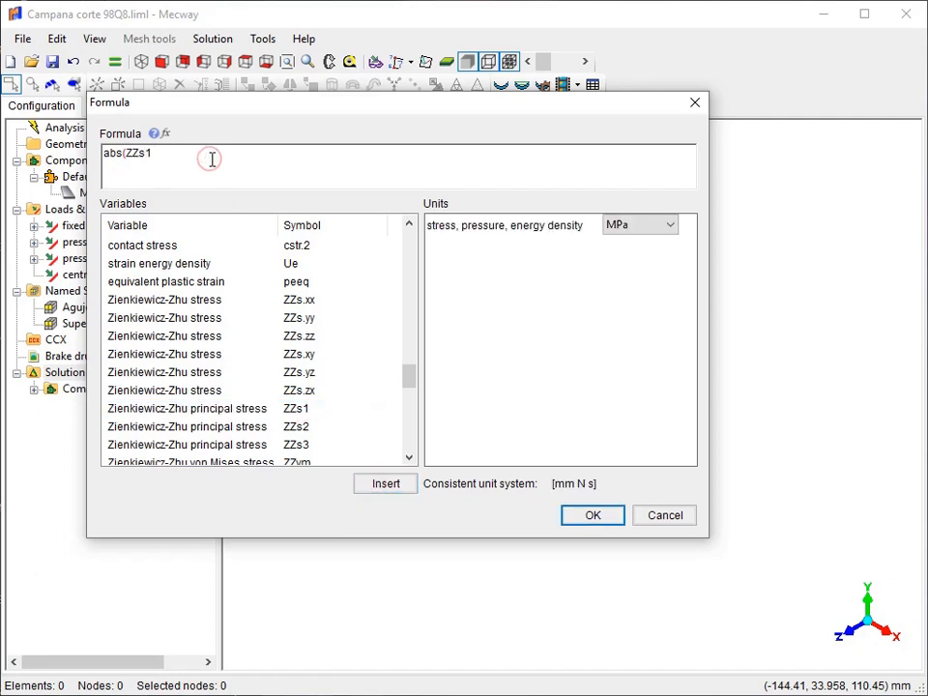
pyautogui.scroll(10, 232, 319)
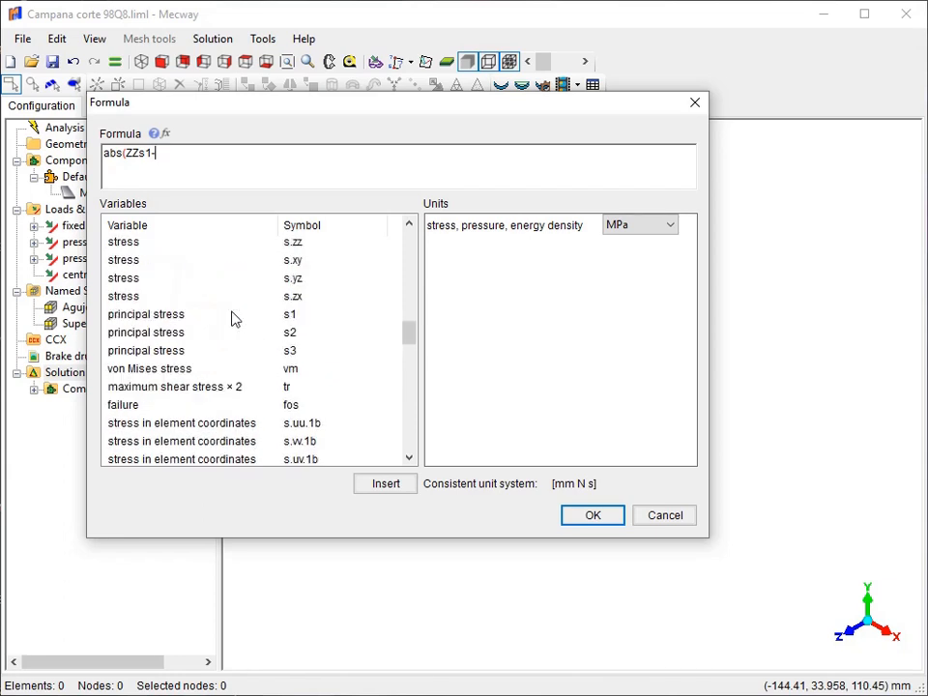
pyautogui.click(147, 319)
pyautogui.click(406, 483)
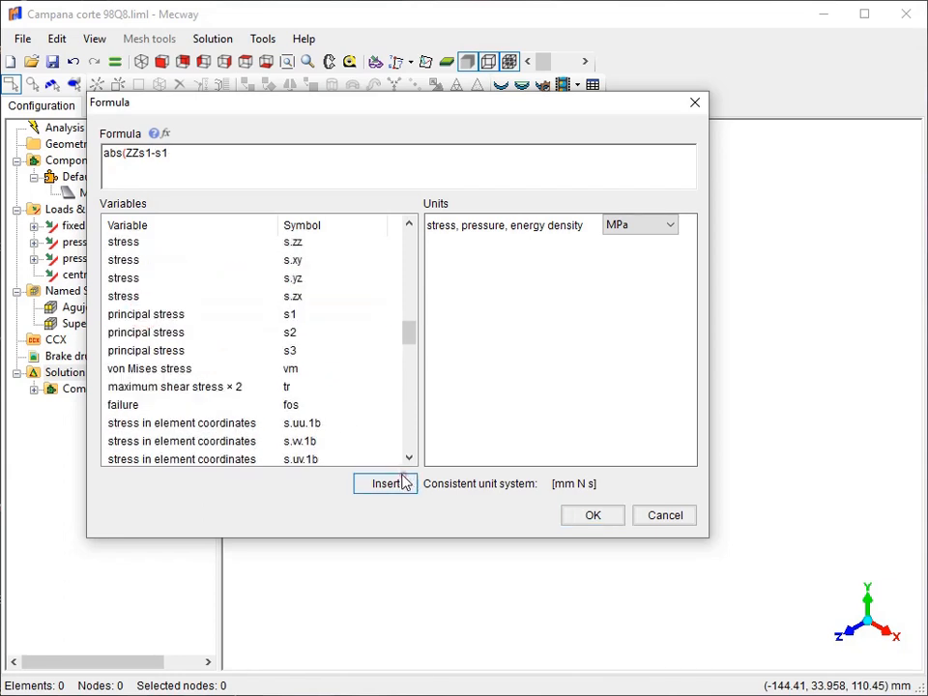
pyautogui.click(214, 152)
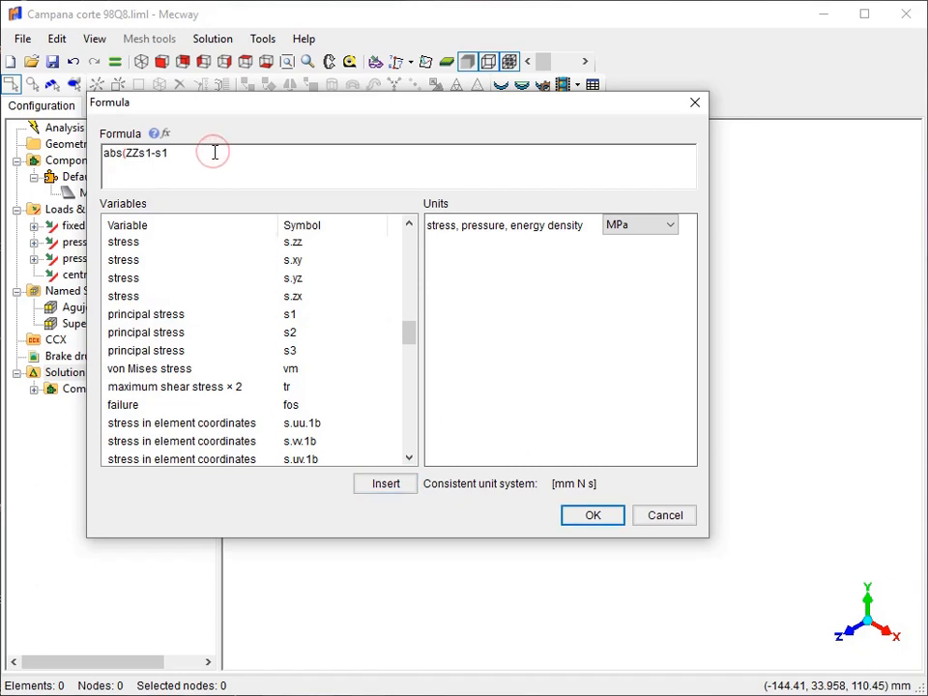
pyautogui.write(')')
pyautogui.click(592, 517)
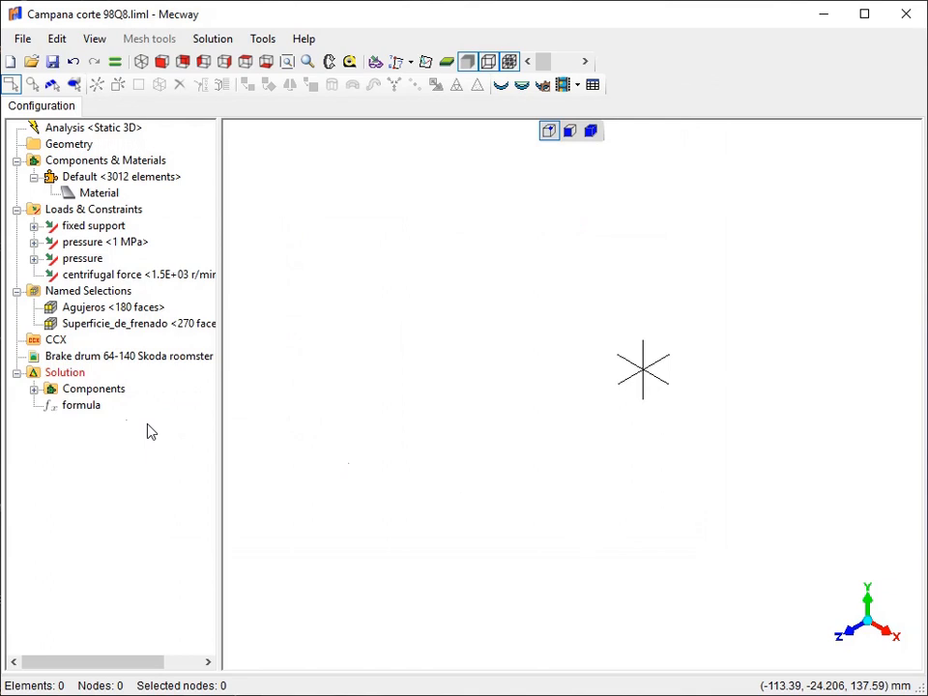
# Rename the new solution formula as Err_abs_MPa.
pyautogui.click(85, 409)
pyautogui.rightClick(85, 409)
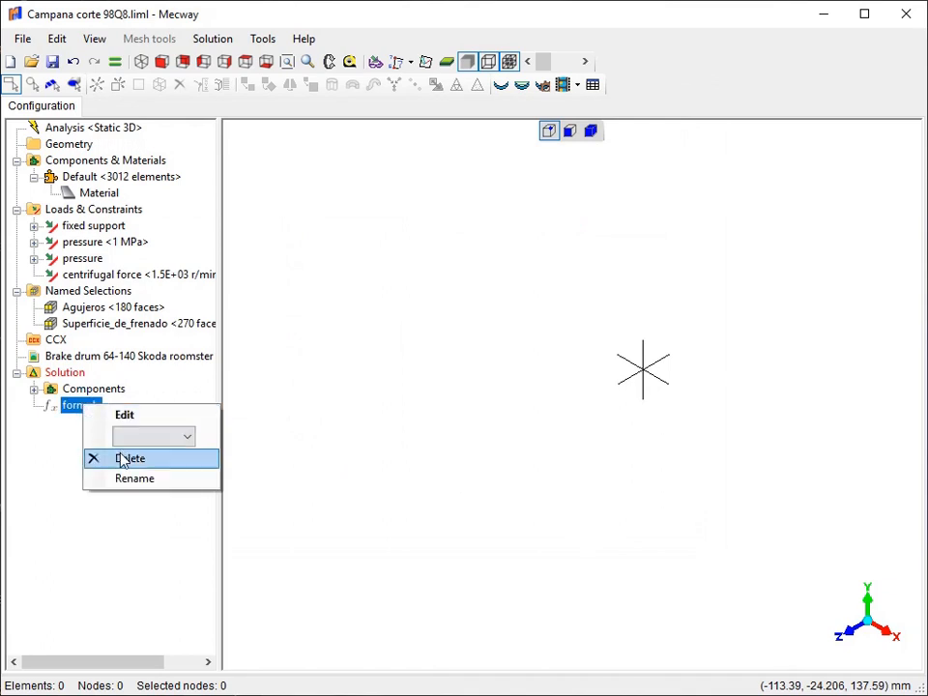
pyautogui.click(136, 478)
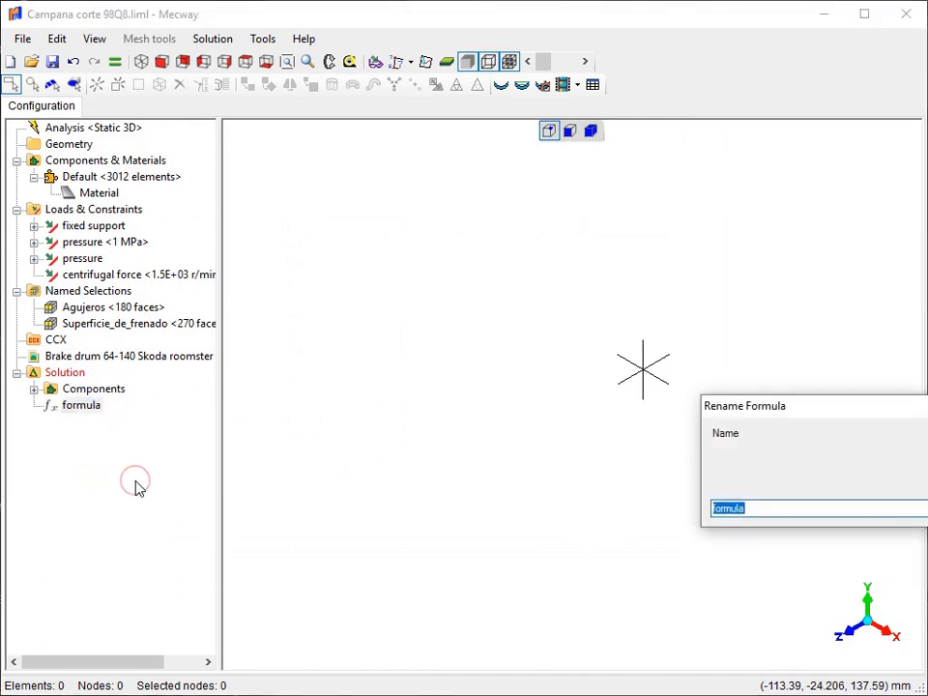
pyautogui.write('Err abs MPa')
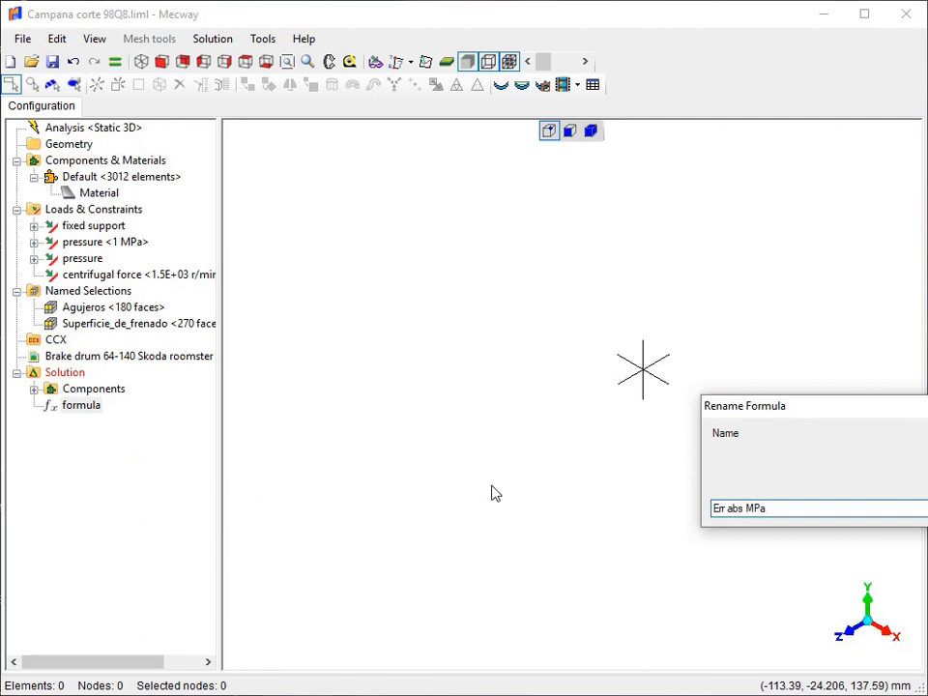
pyautogui.moveTo(826, 413); pyautogui.dragTo(632, 404)
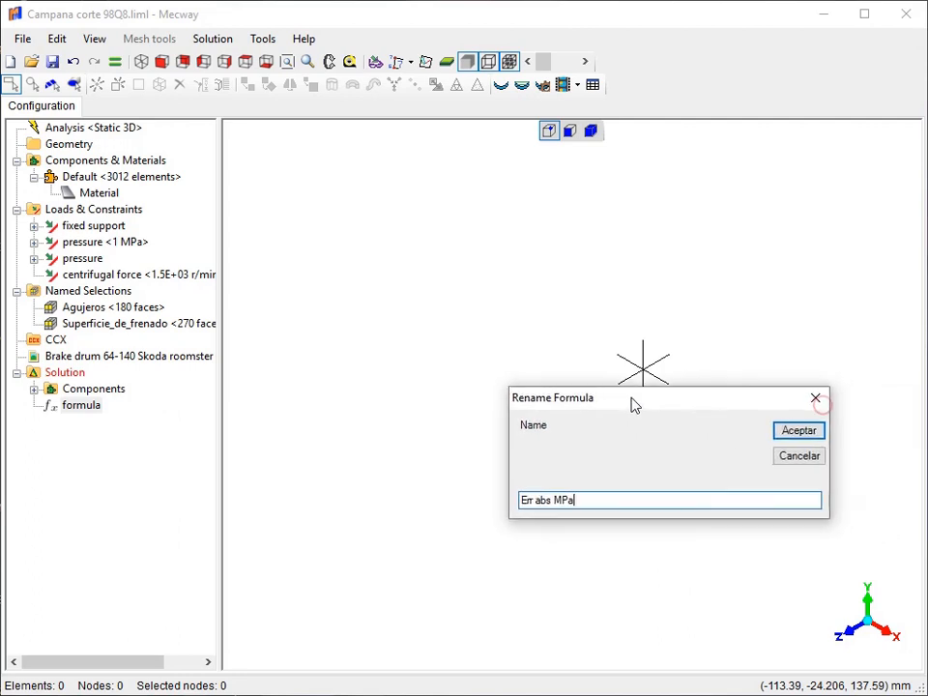
pyautogui.click(790, 429)
# Reopen the Err_abs_MPa formula to check its stress unit, and close it.
pyautogui.rightClick(120, 413)
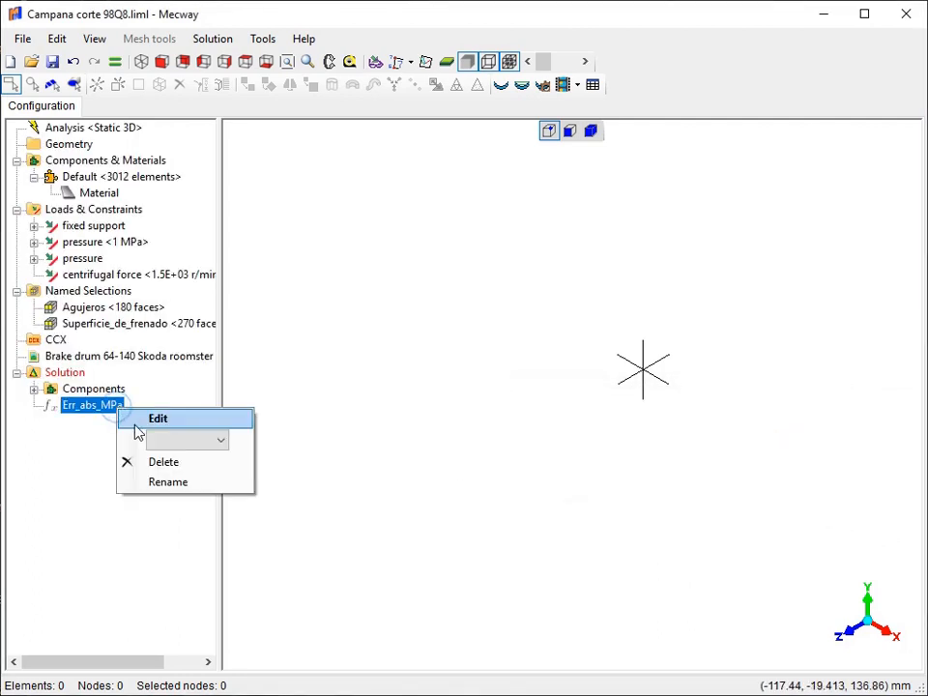
pyautogui.click(137, 422)
pyautogui.click(667, 229)
pyautogui.click(665, 228)
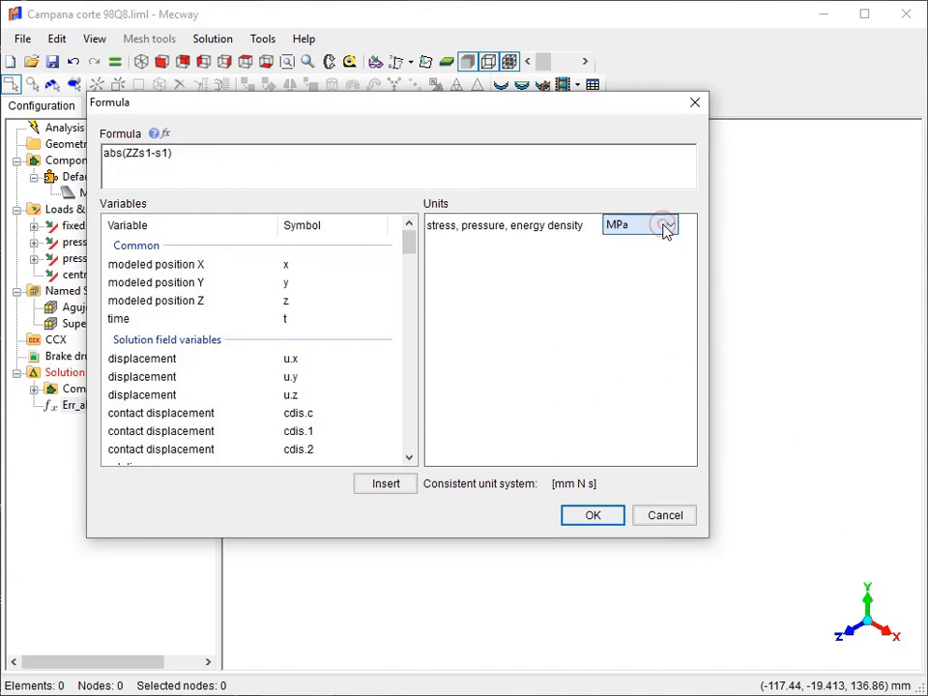
pyautogui.click(607, 518)
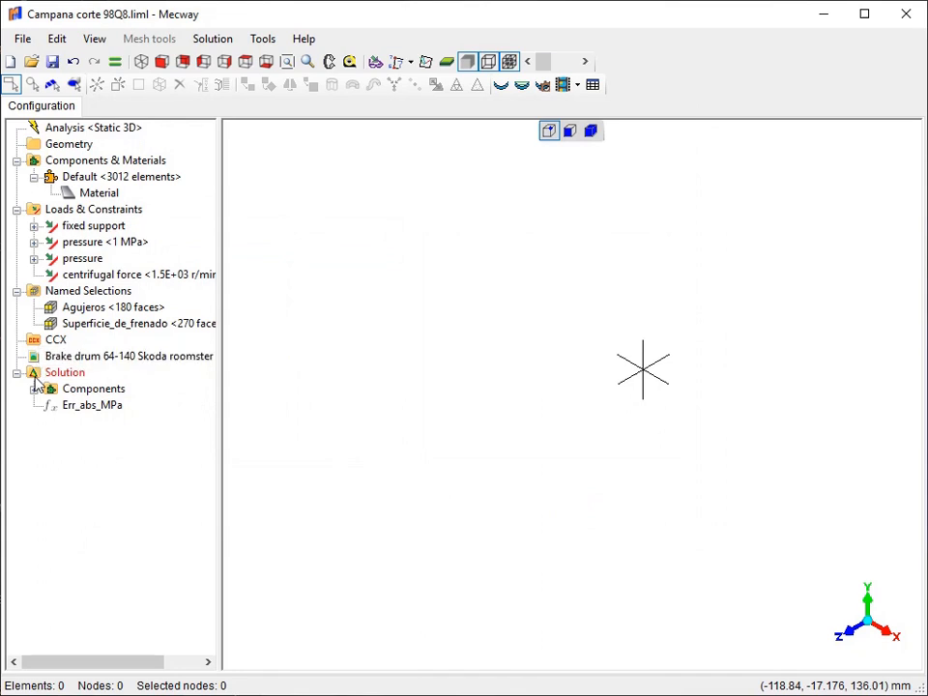
# Create a new solution formula beginning with an opening parenthesis and insert the first Zienkiewicz-Zhu principal stress, ZZs1.
pyautogui.rightClick(36, 376)
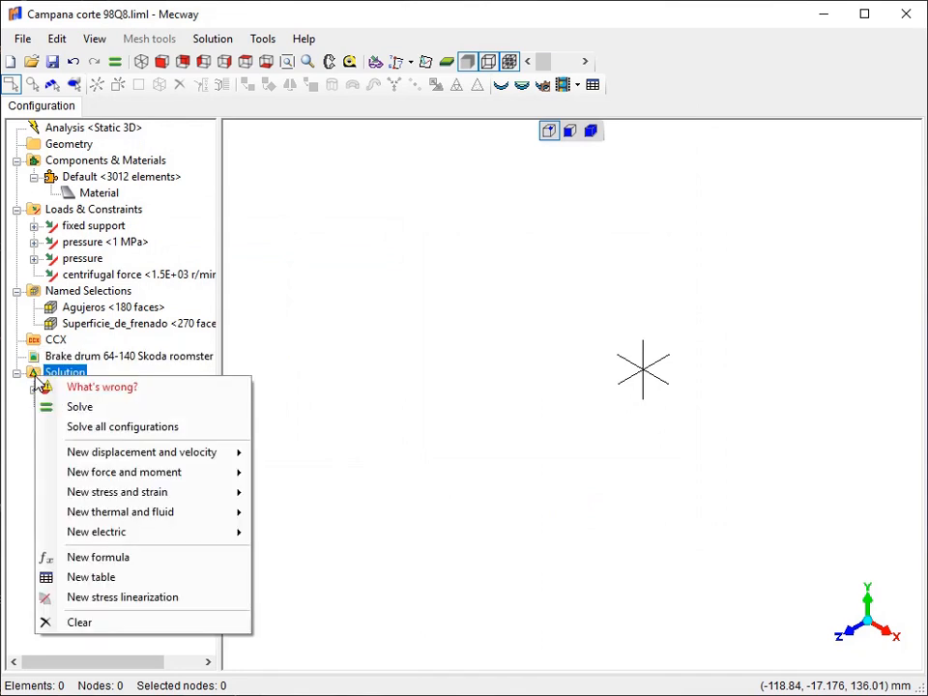
pyautogui.click(77, 558)
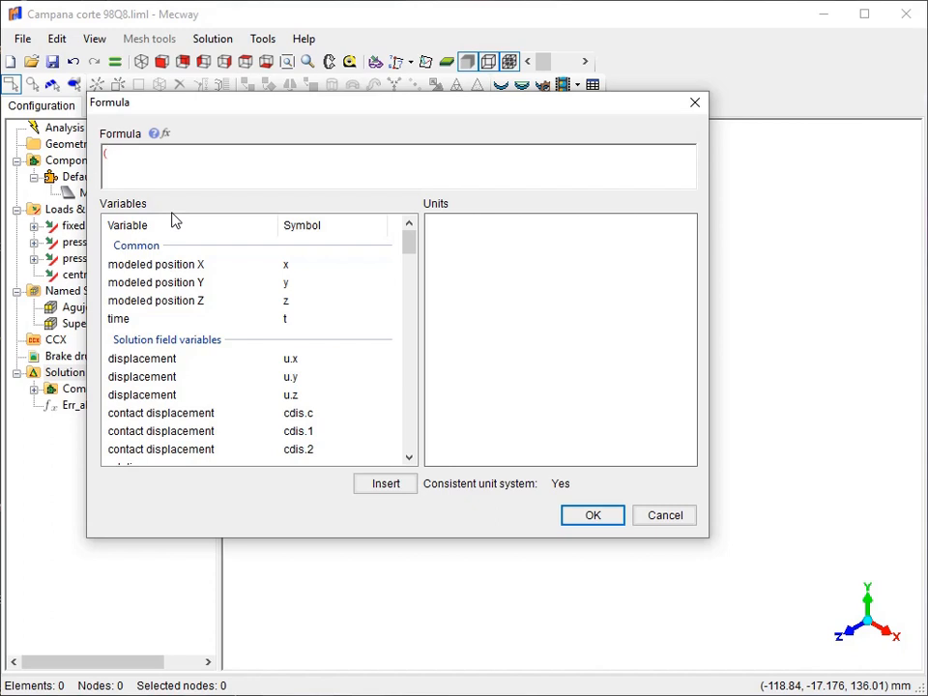
pyautogui.scroll(-12, 217, 309)
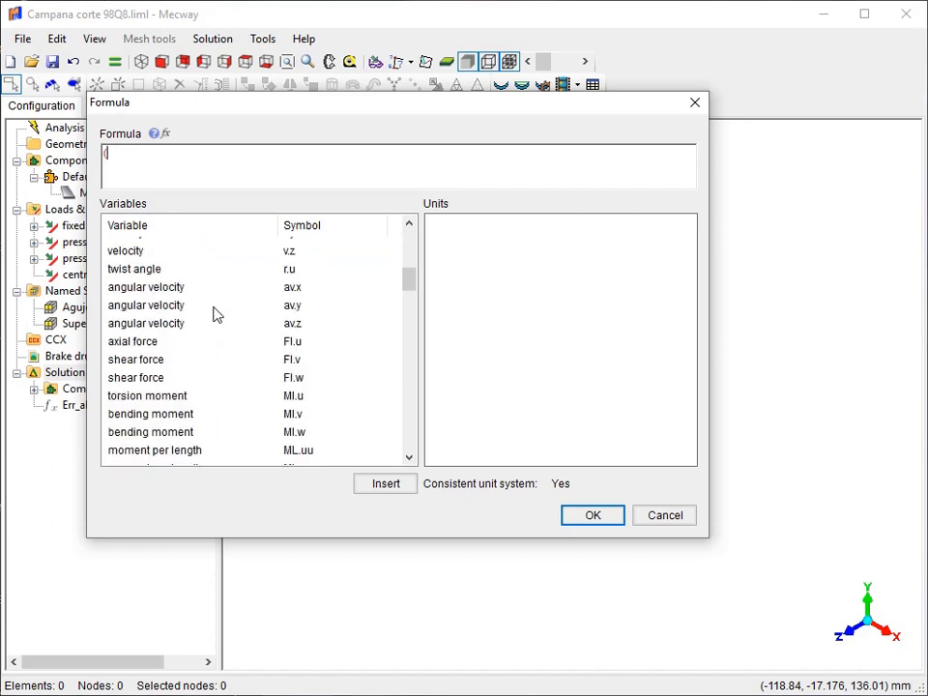
pyautogui.scroll(-11, 216, 314)
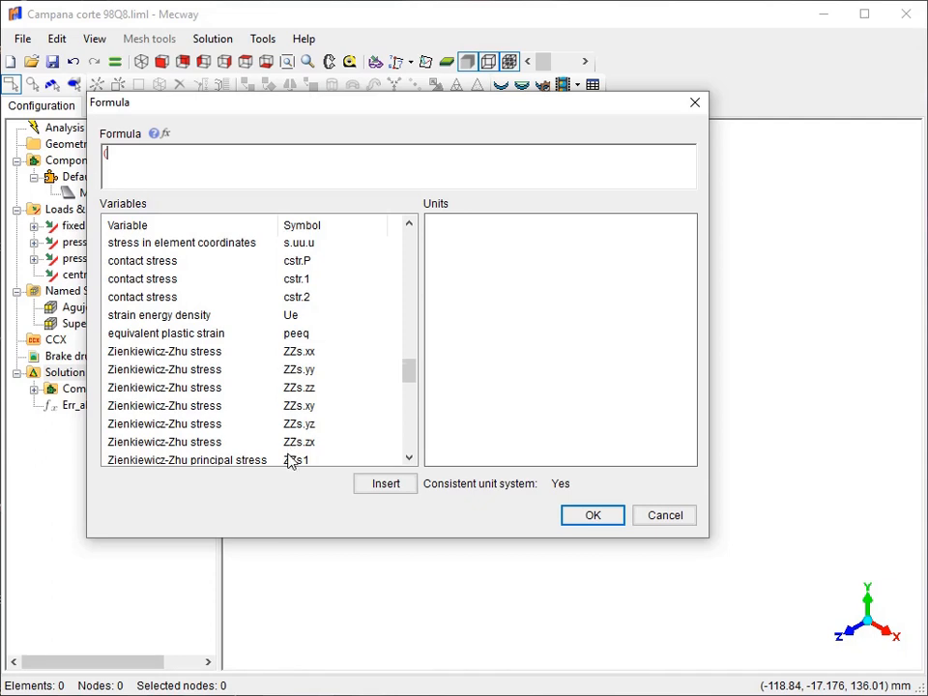
pyautogui.scroll(-1, 285, 450)
pyautogui.click(277, 410)
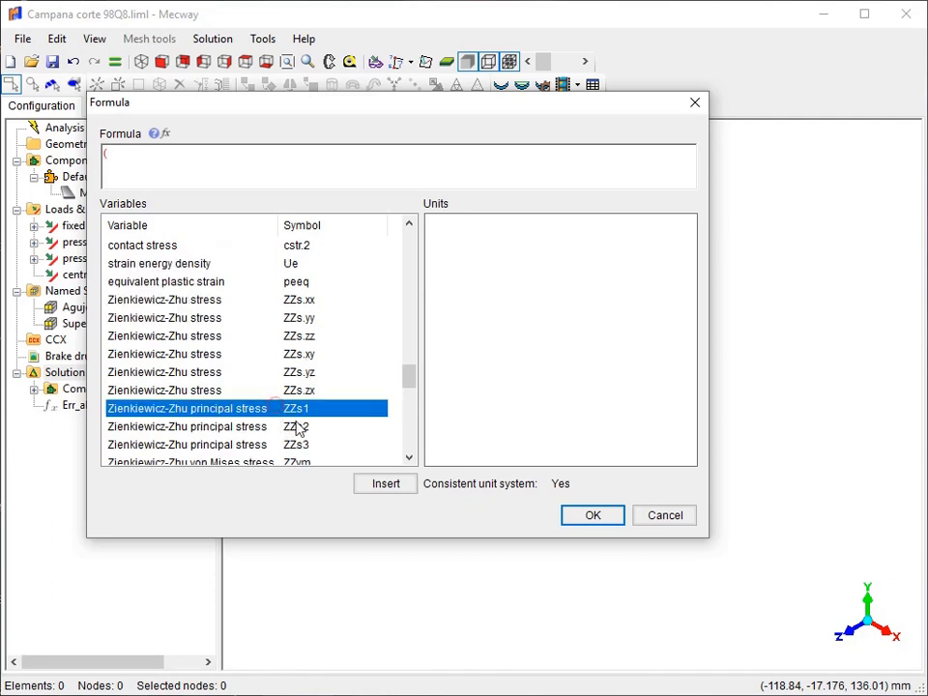
pyautogui.click(396, 483)
# Complete the formula as (ZZs1-s1)^2 by subtracting the first principal stress and squaring the difference, and save it.
pyautogui.click(205, 153)
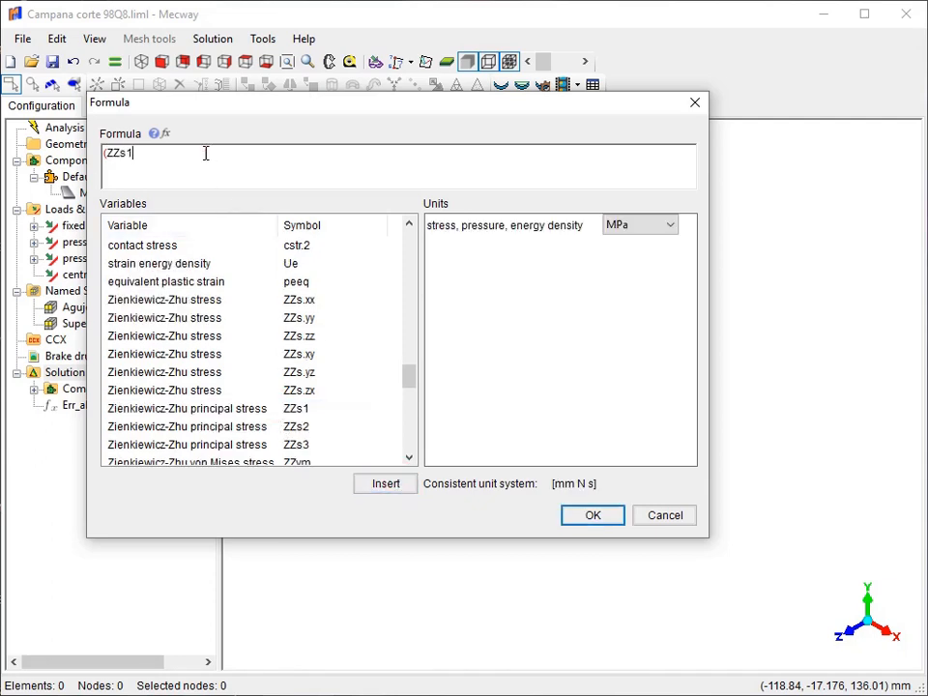
pyautogui.write('-')
pyautogui.scroll(6, 232, 307)
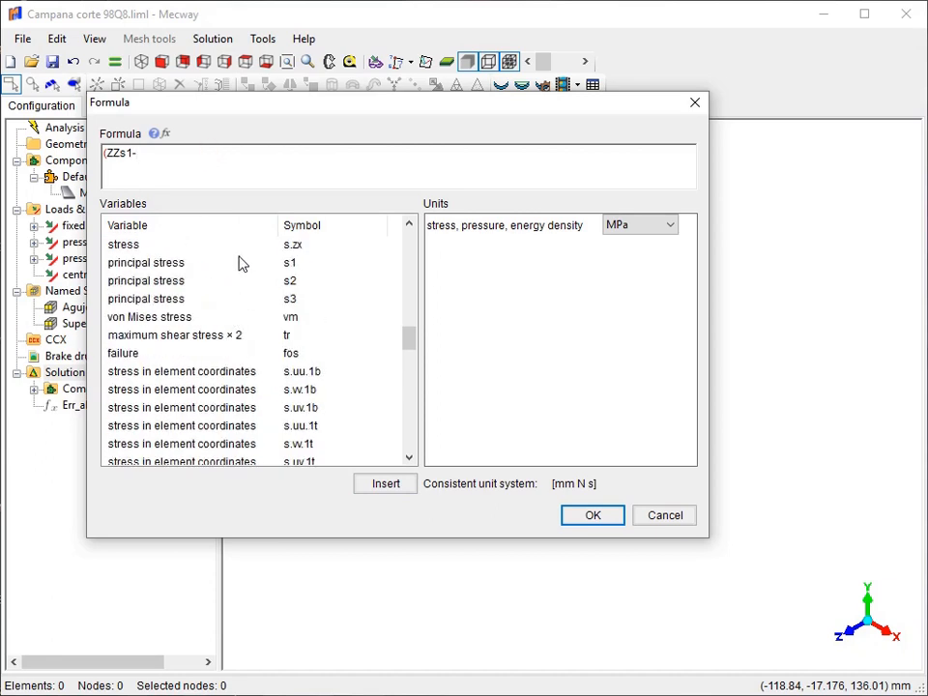
pyautogui.click(182, 264)
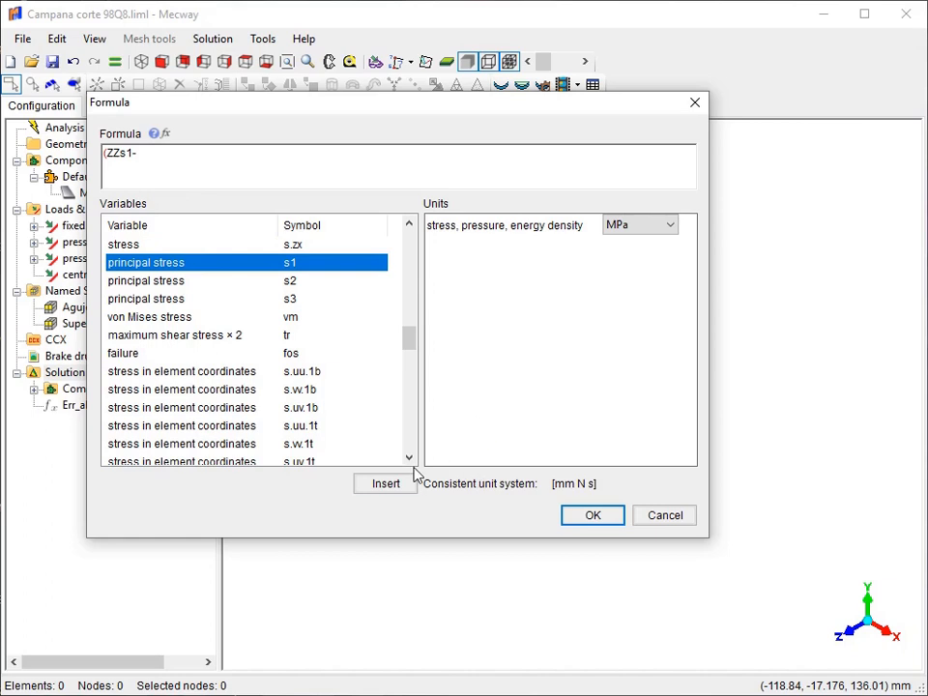
pyautogui.click(379, 482)
pyautogui.click(623, 227)
pyautogui.click(202, 155)
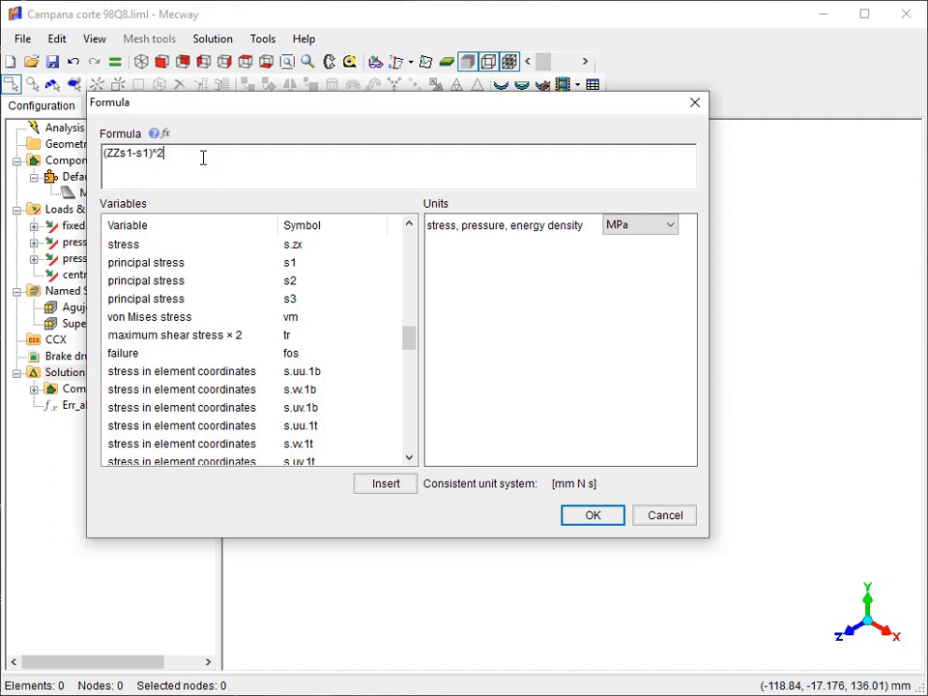
pyautogui.click(592, 516)
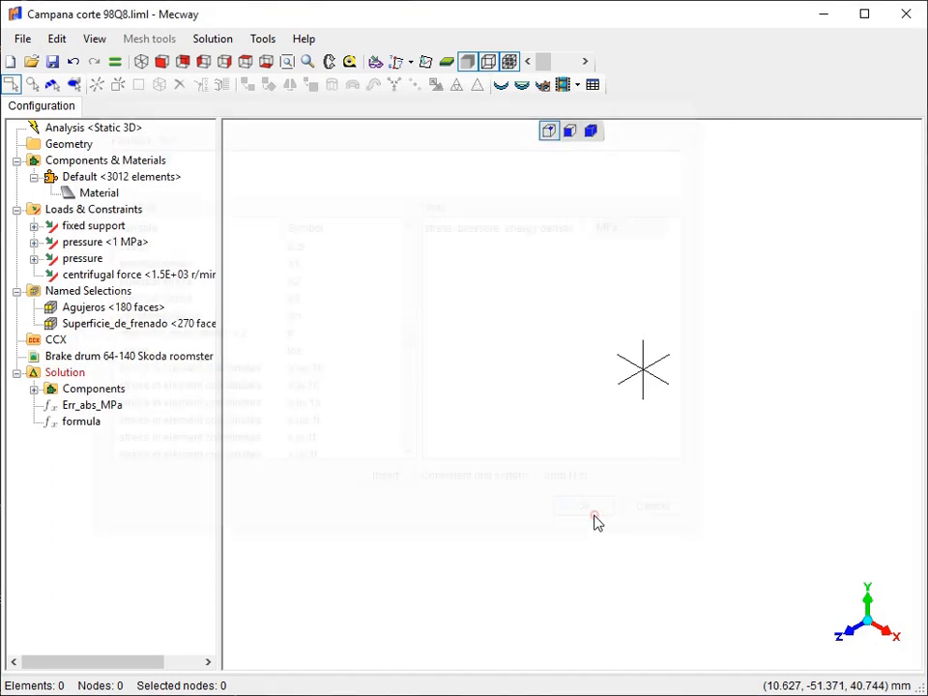
# Rename the squared-difference formula as Err_cuadr_MPa2.
pyautogui.rightClick(92, 428)
pyautogui.click(125, 496)
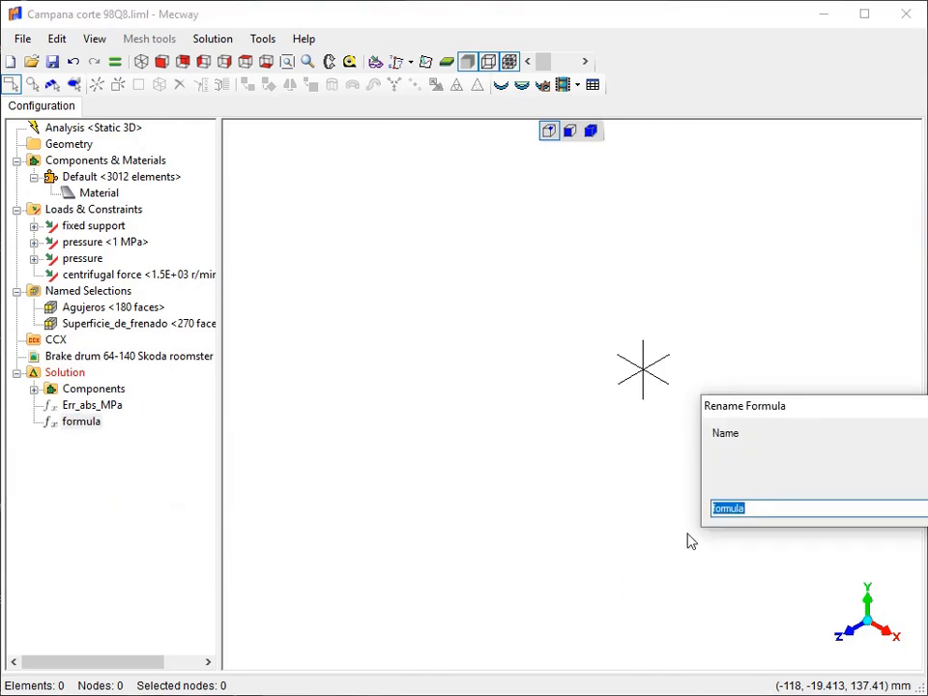
pyautogui.write('Err cuadr MPa2')
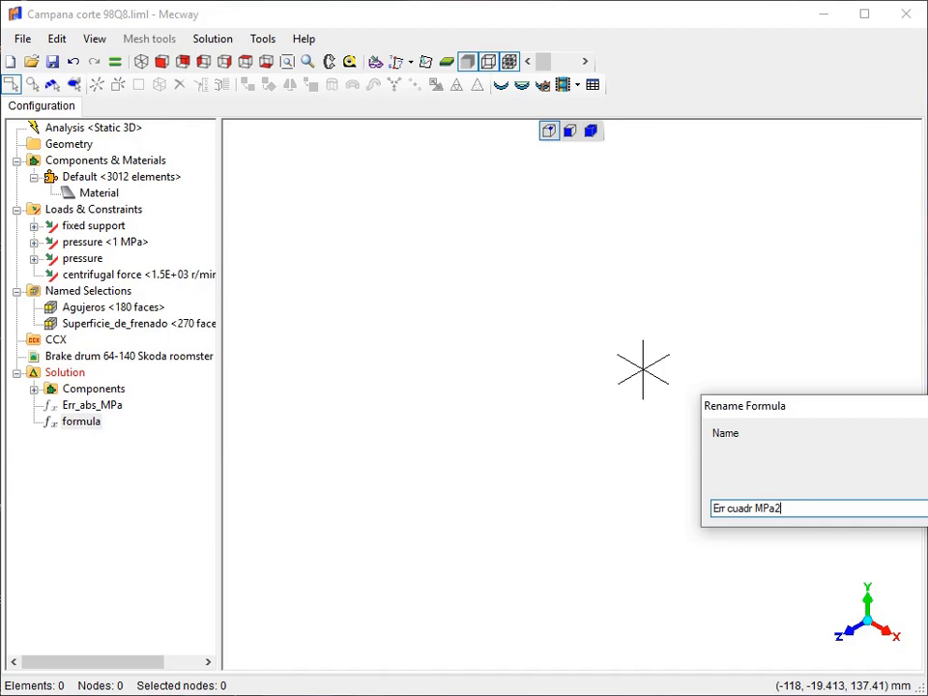
pyautogui.press('Return')
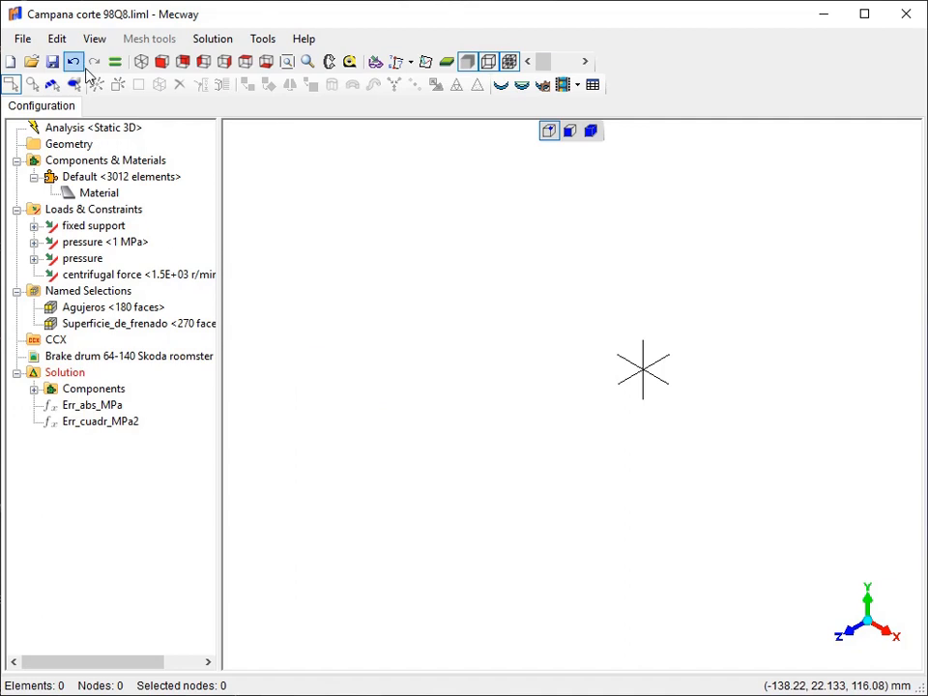
# Create another solution formula, s1^2, from the first principal stress, and save it.
pyautogui.rightClick(66, 377)
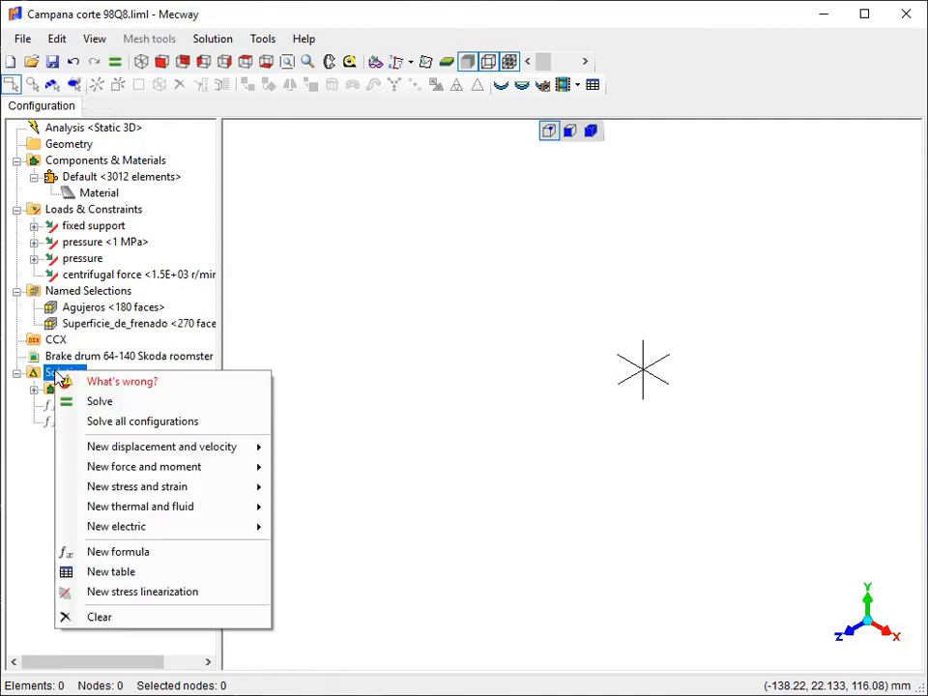
pyautogui.click(134, 558)
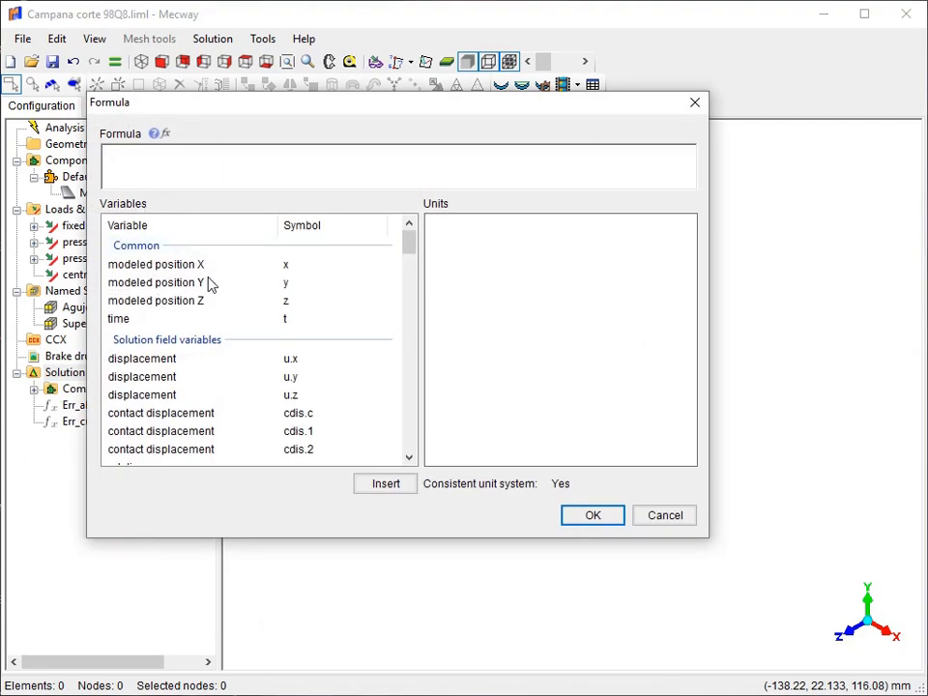
pyautogui.scroll(-5, 260, 356)
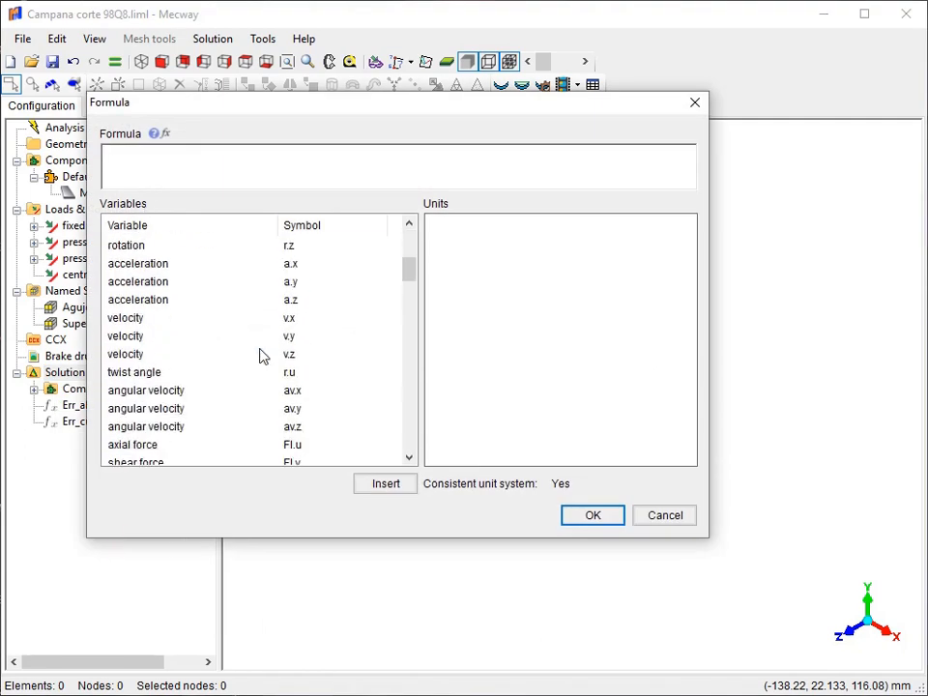
pyautogui.scroll(-11, 261, 356)
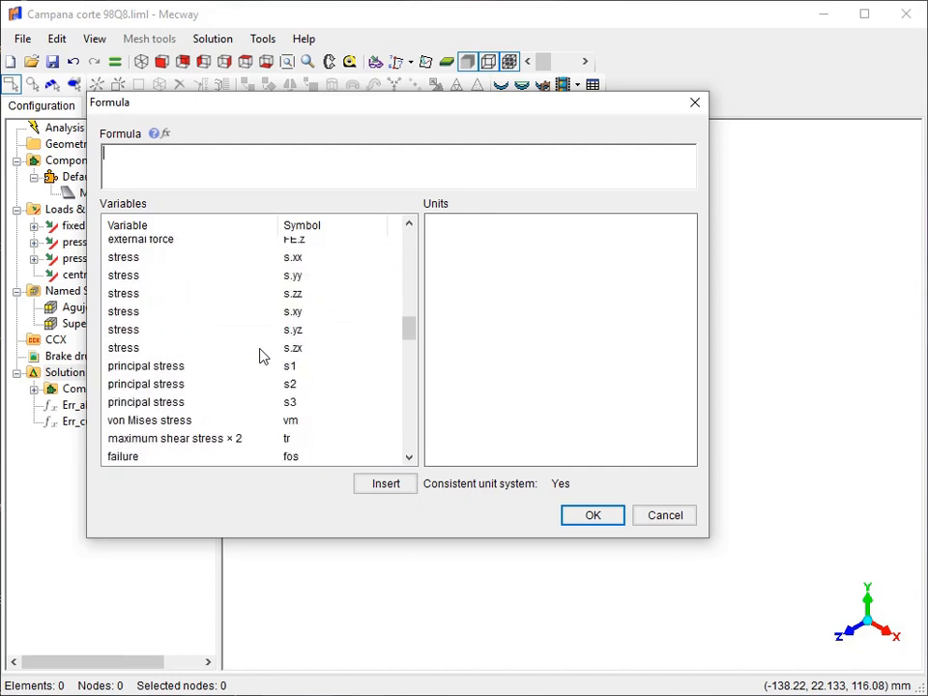
pyautogui.click(258, 317)
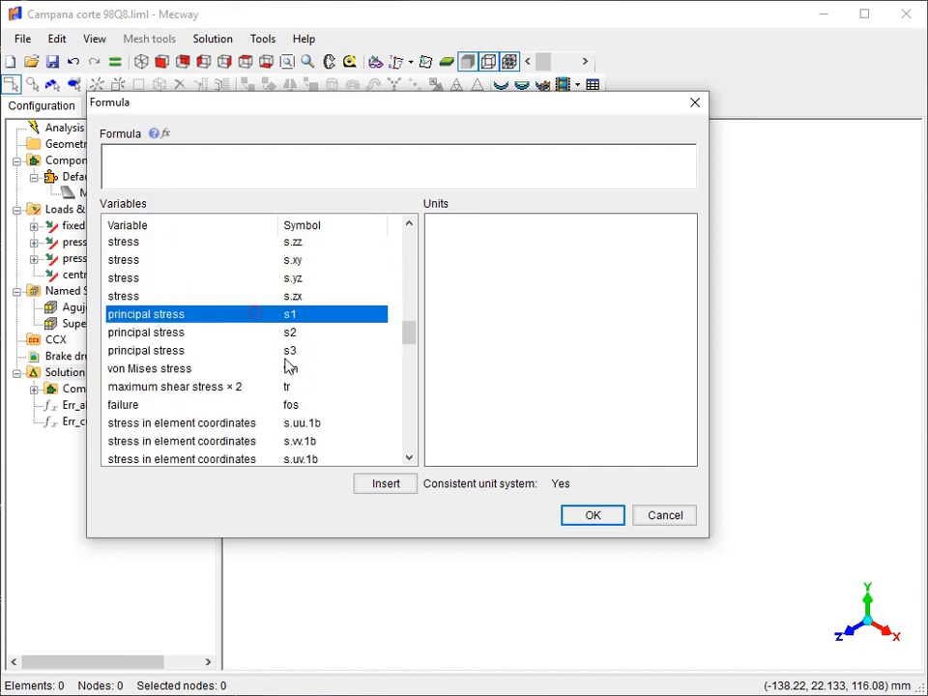
pyautogui.click(389, 489)
pyautogui.click(187, 166)
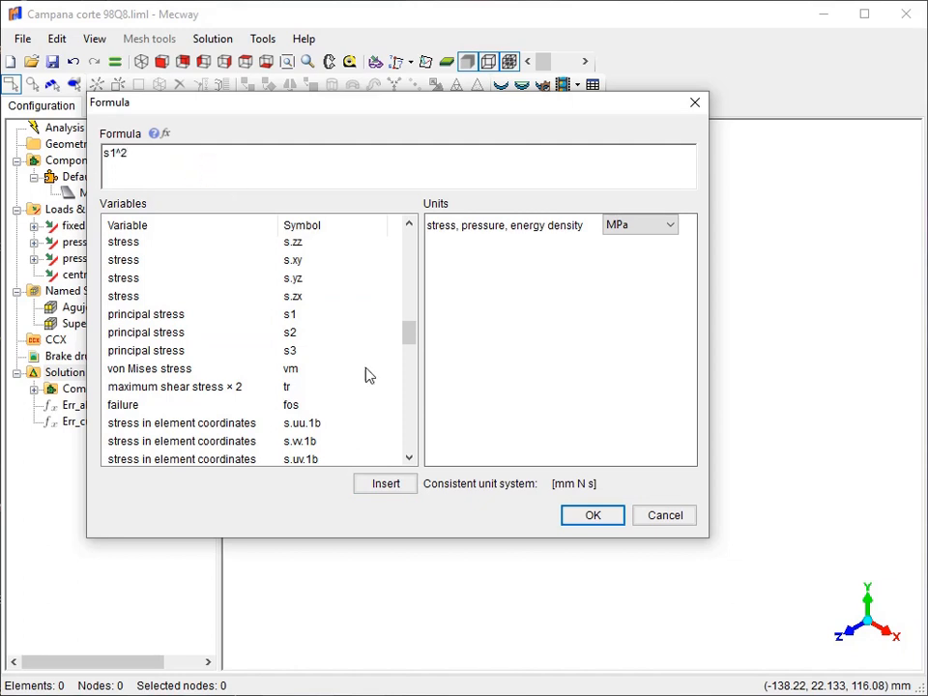
pyautogui.click(599, 515)
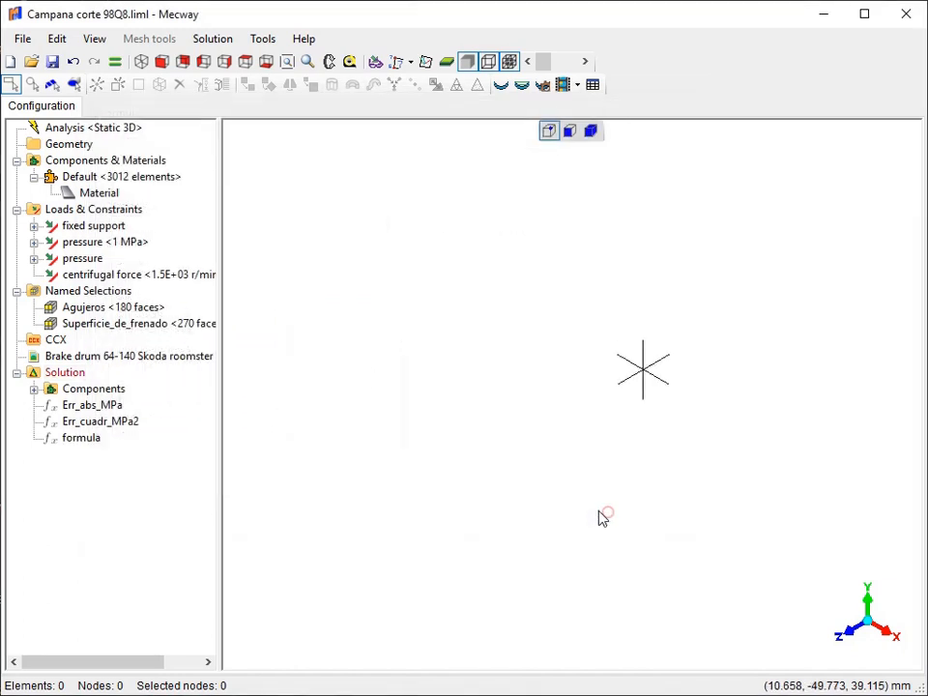
# Rename the squared principal stress formula as s1_cuadr_MPa2.
pyautogui.rightClick(85, 438)
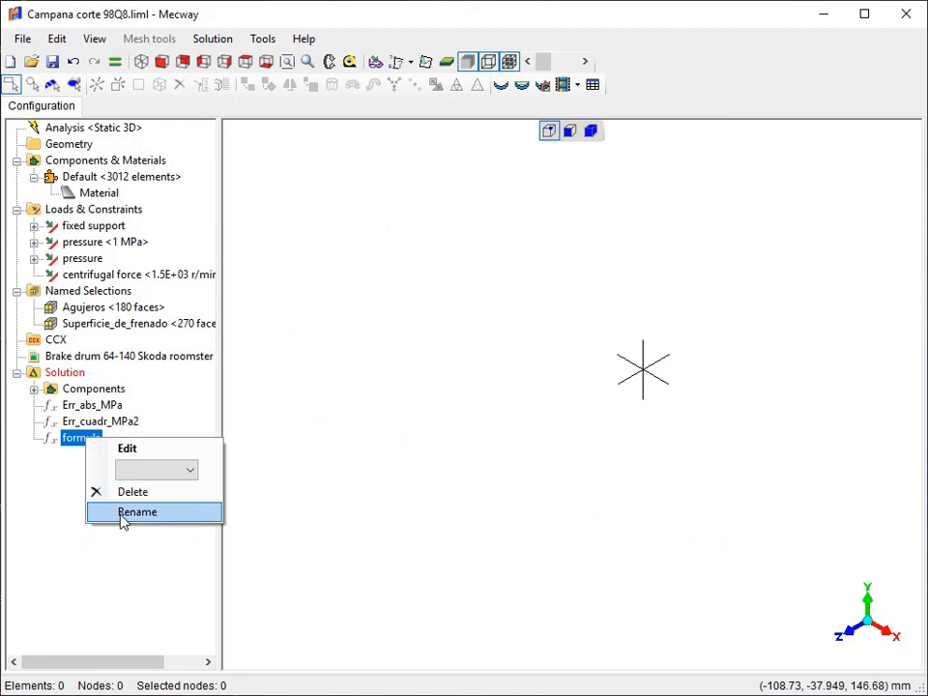
pyautogui.click(136, 513)
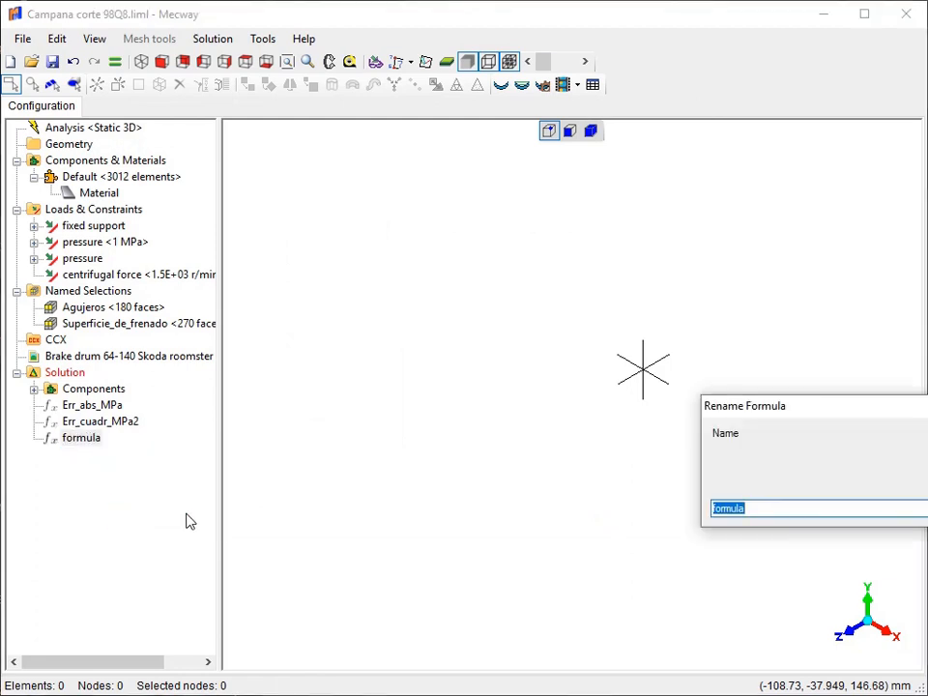
pyautogui.write('s1 cuadr MPa2')
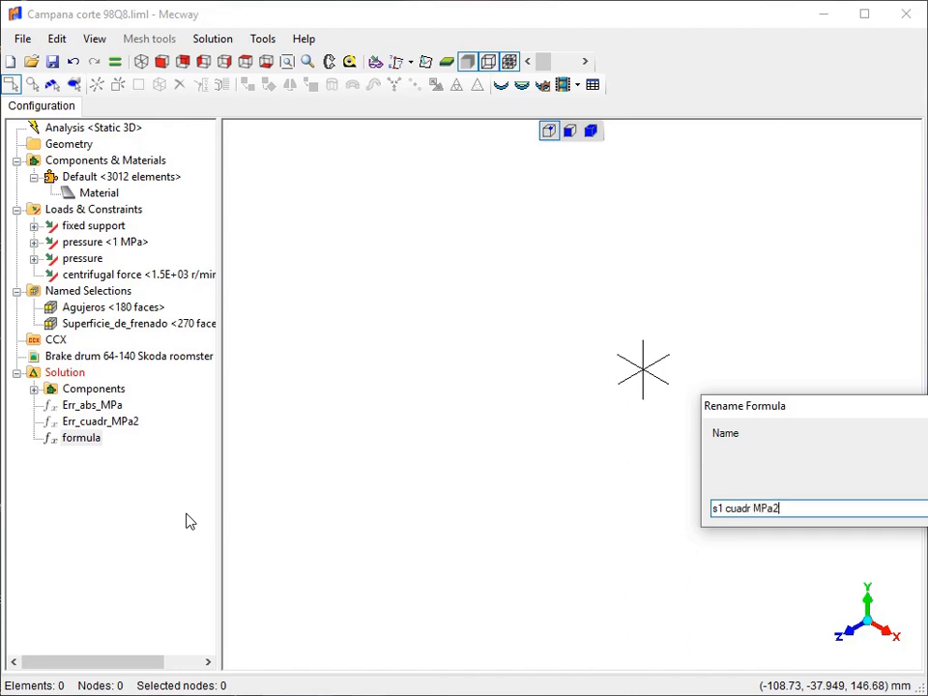
pyautogui.moveTo(787, 413); pyautogui.dragTo(704, 393)
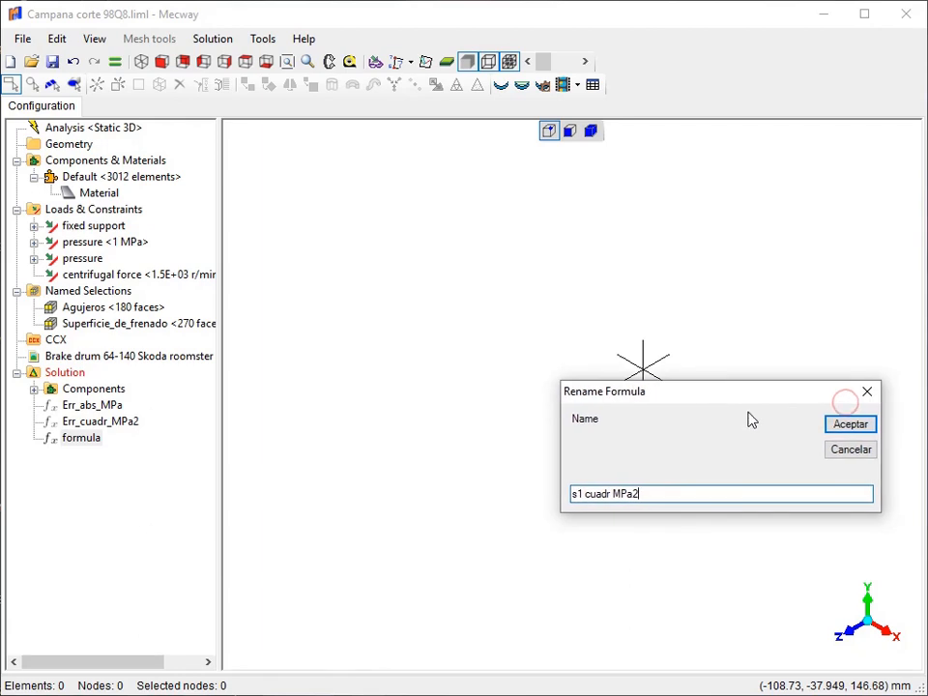
pyautogui.click(855, 433)
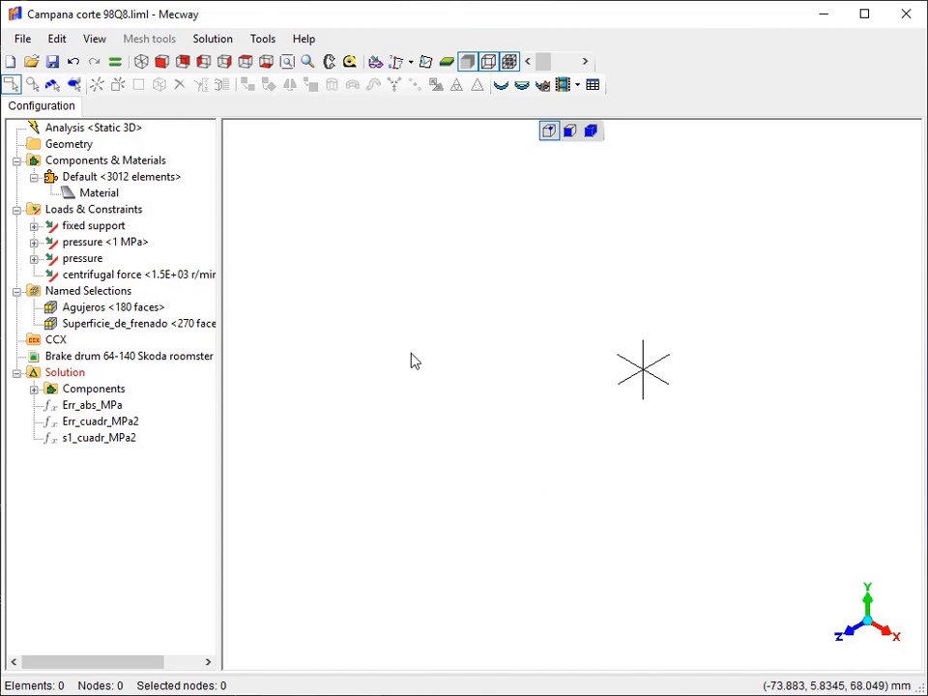
# Display the complete brake drum mesh through its material and clear the element selection.
pyautogui.scroll(1, 406, 357)
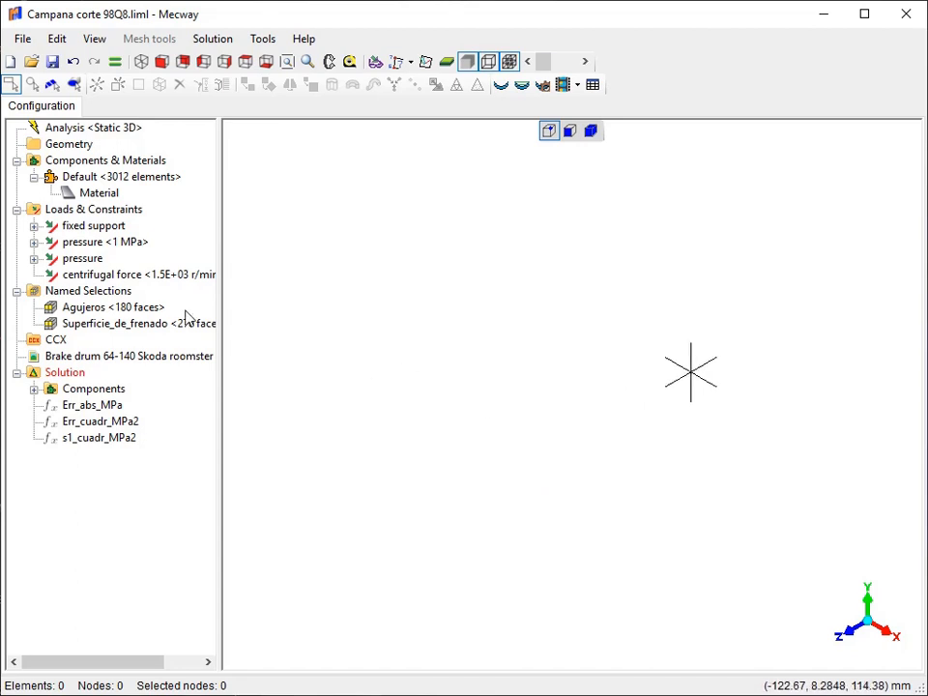
pyautogui.click(101, 193)
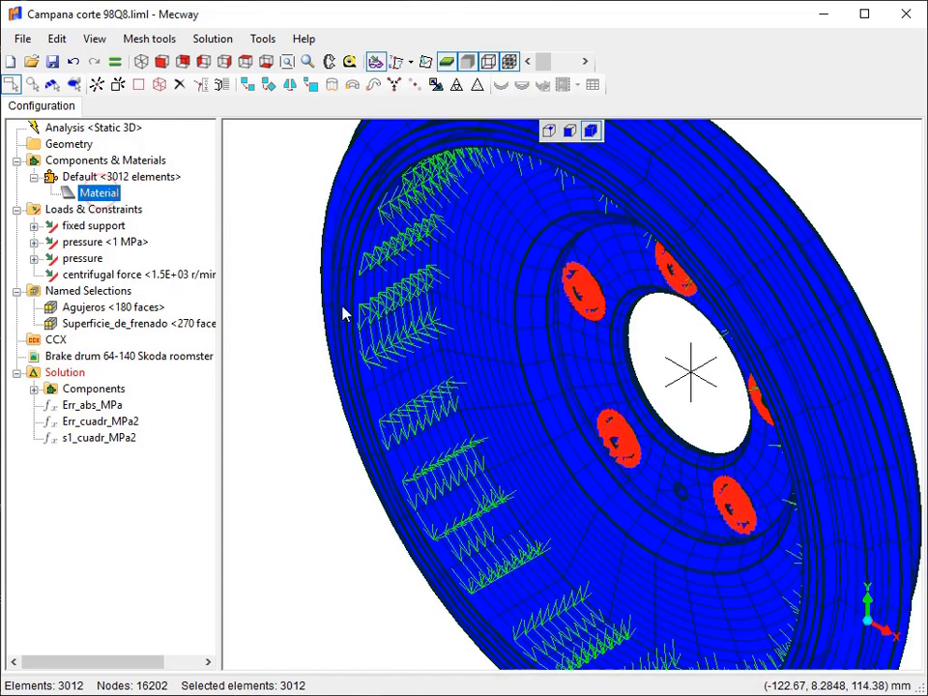
pyautogui.scroll(-1, 367, 334)
pyautogui.click(344, 352)
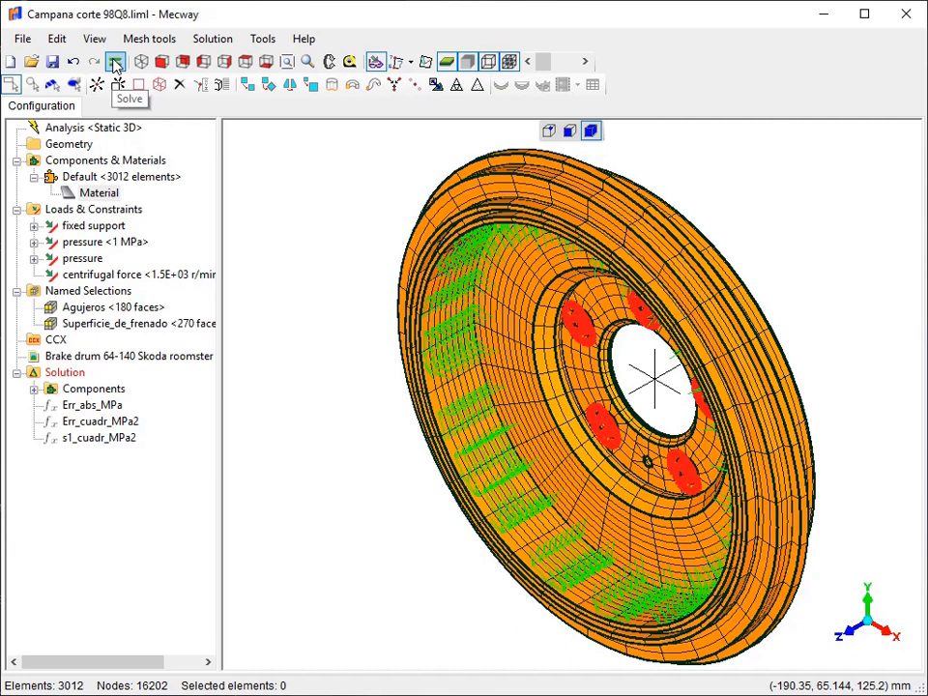
# Check the analysis type and solver in the analysis settings, and solve the brake drum model.
pyautogui.doubleClick(82, 133)
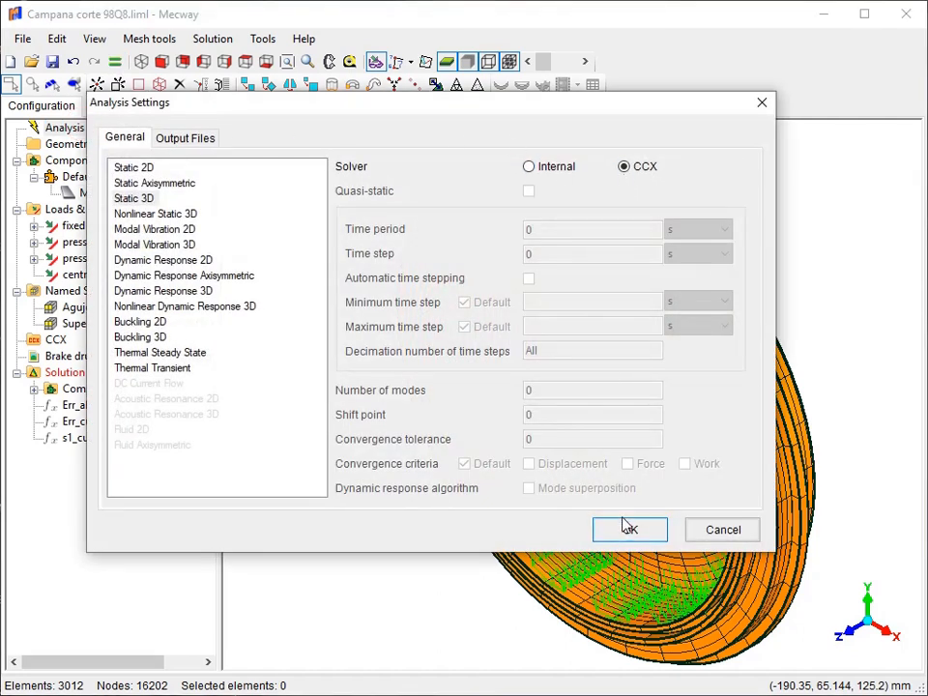
pyautogui.click(638, 531)
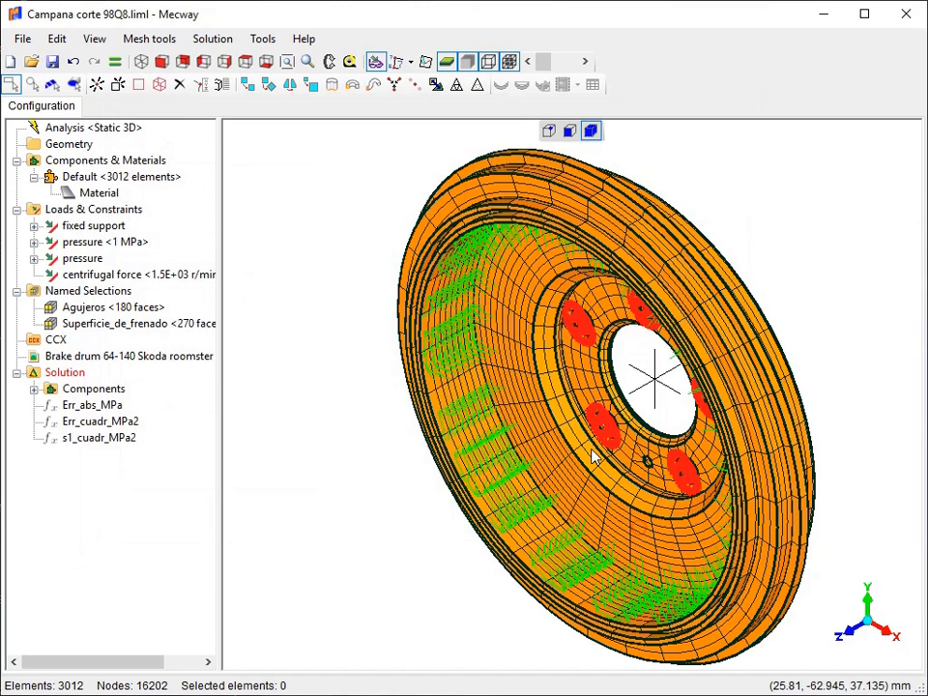
pyautogui.click(115, 63)
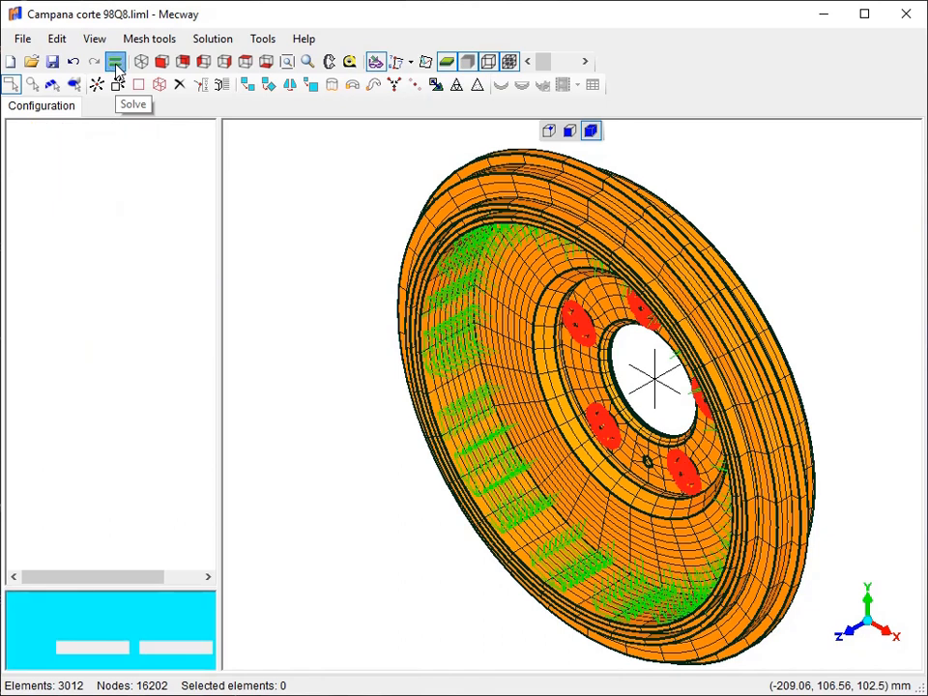
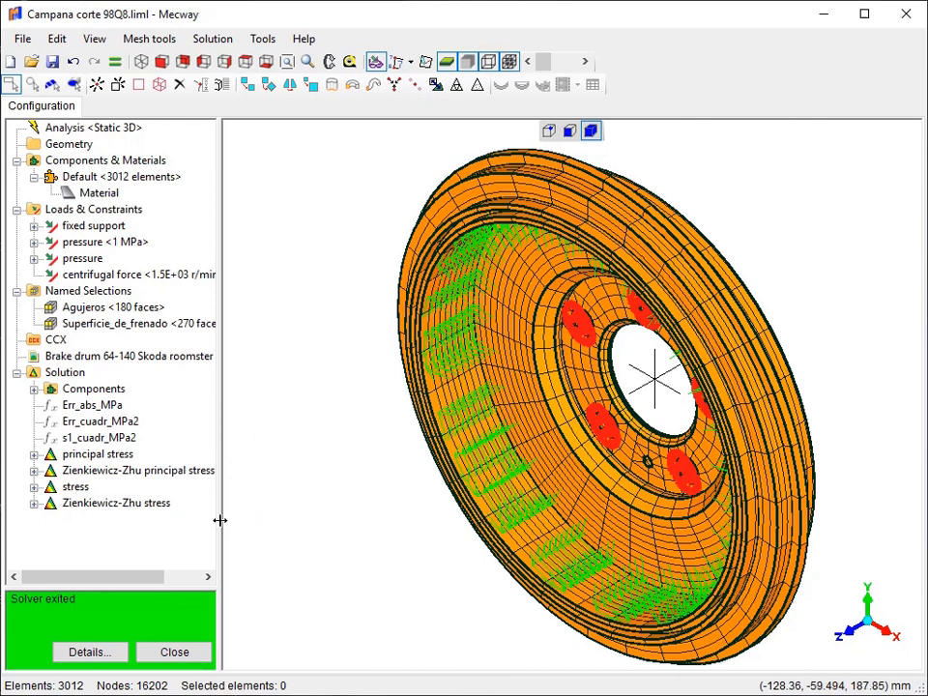
# Display the Err_abs_MPa result on the drum and set its contour plot minimum to 10.
pyautogui.click(92, 406)
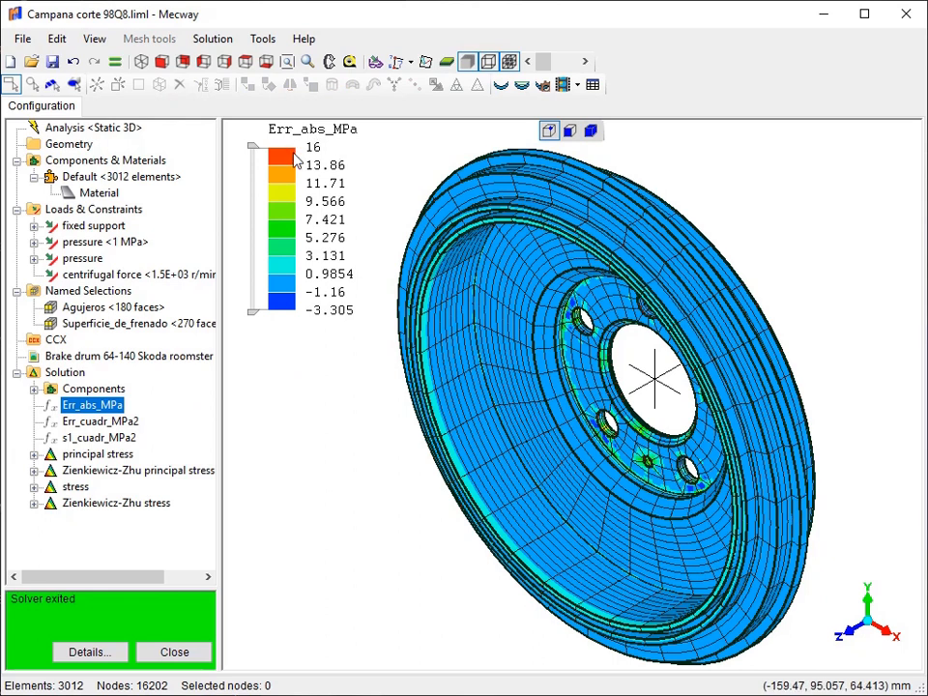
pyautogui.rightClick(252, 319)
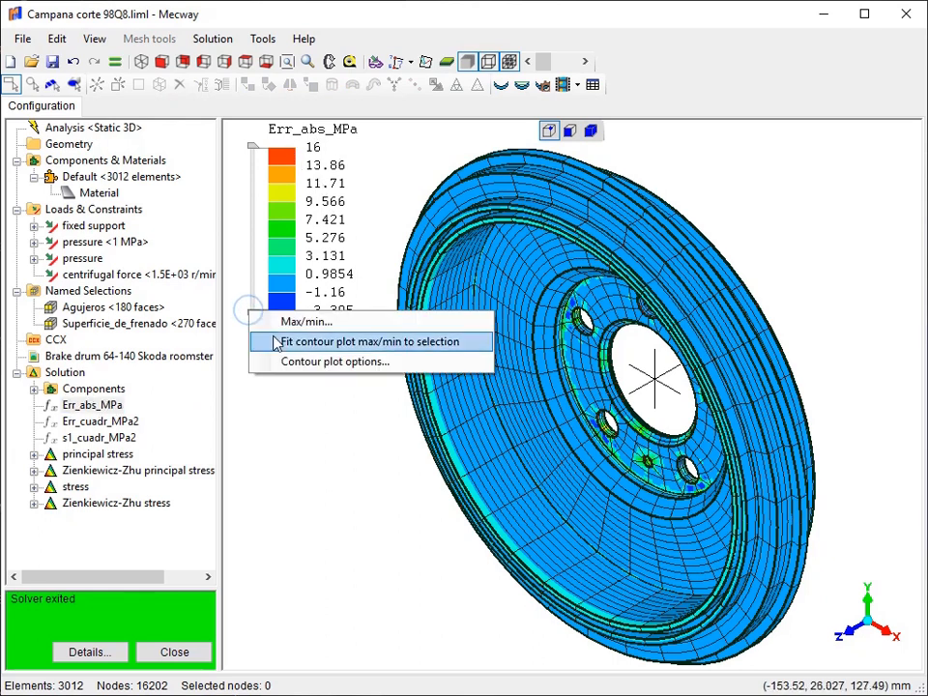
pyautogui.click(299, 319)
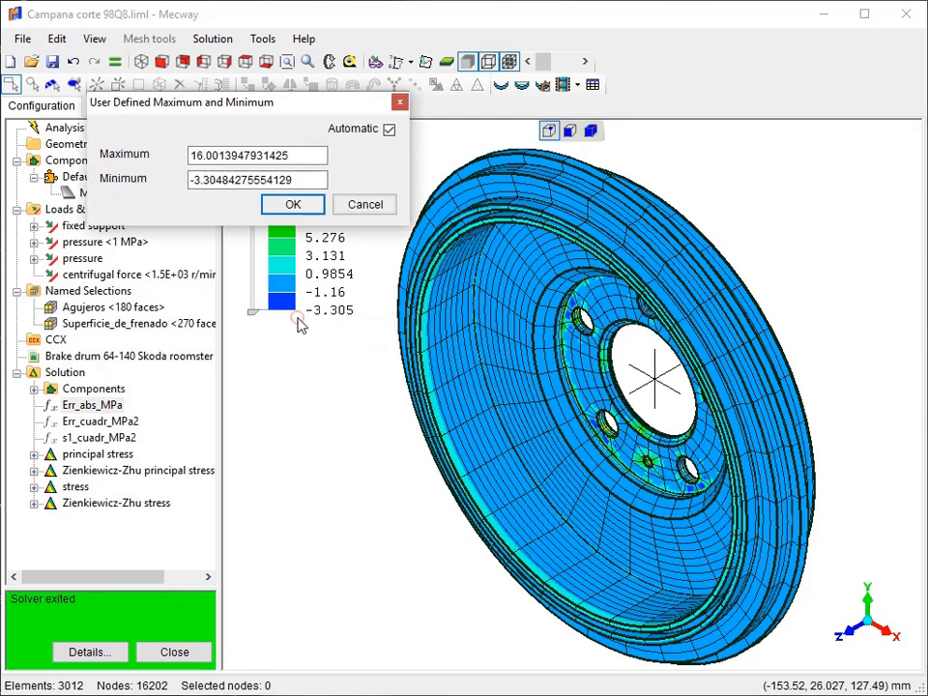
pyautogui.doubleClick(310, 179)
pyautogui.write('10')
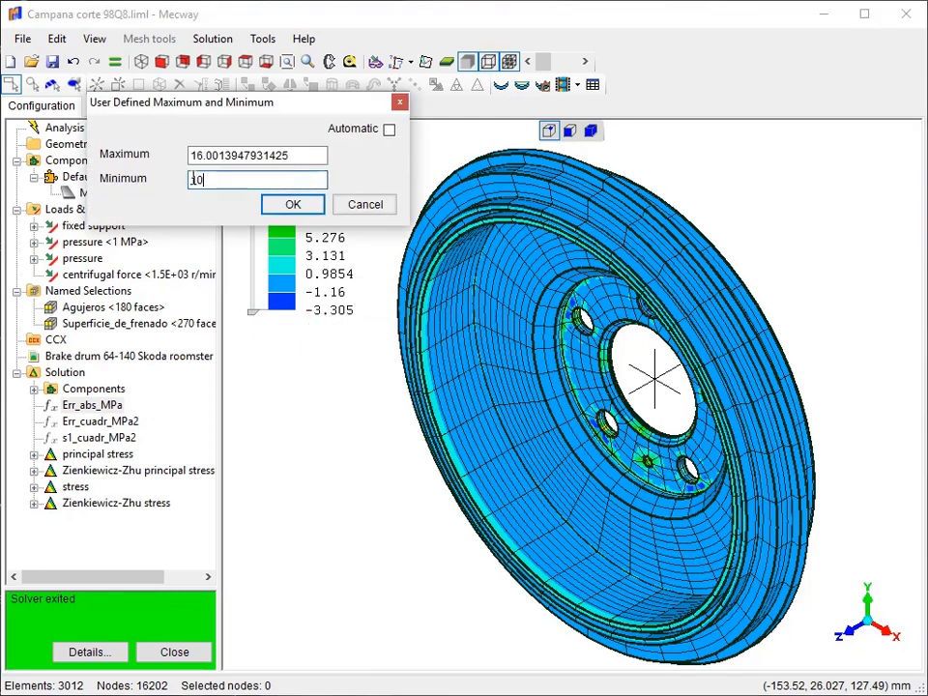
pyautogui.click(293, 204)
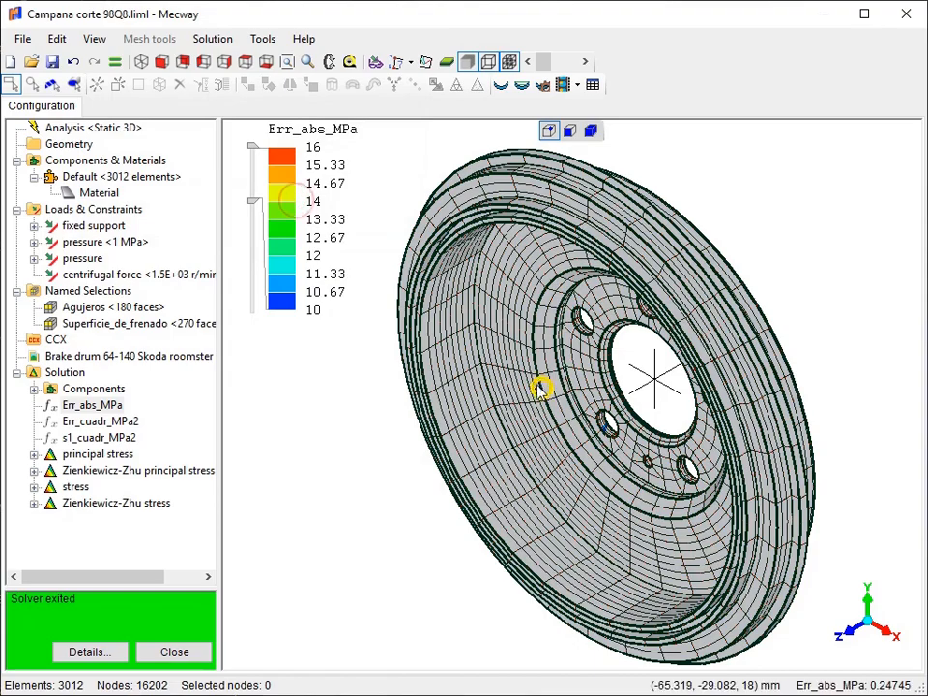
# Locate the maximum and minimum of Err_abs_MPa on the drum and inspect the error at the maximum's node.
pyautogui.moveTo(517, 423); pyautogui.dragTo(464, 392, button='right')
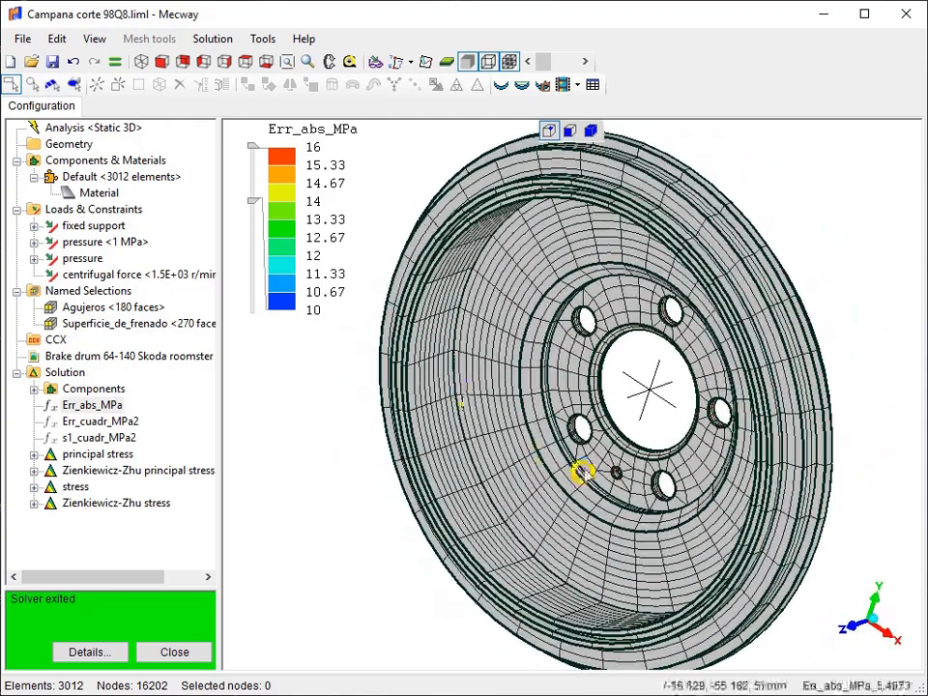
pyautogui.scroll(5, 580, 472)
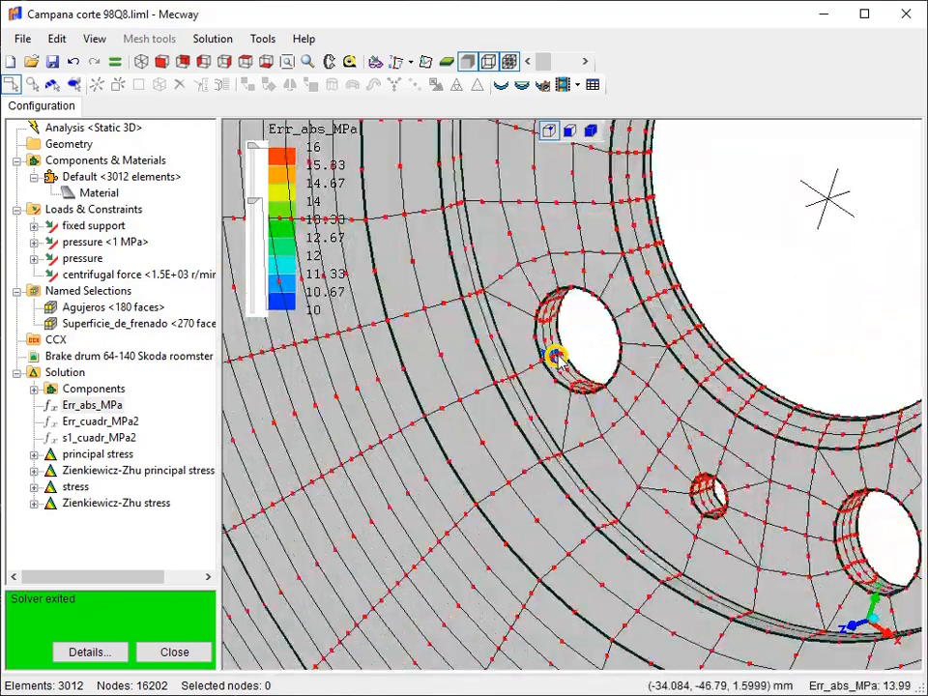
pyautogui.scroll(-5, 720, 454)
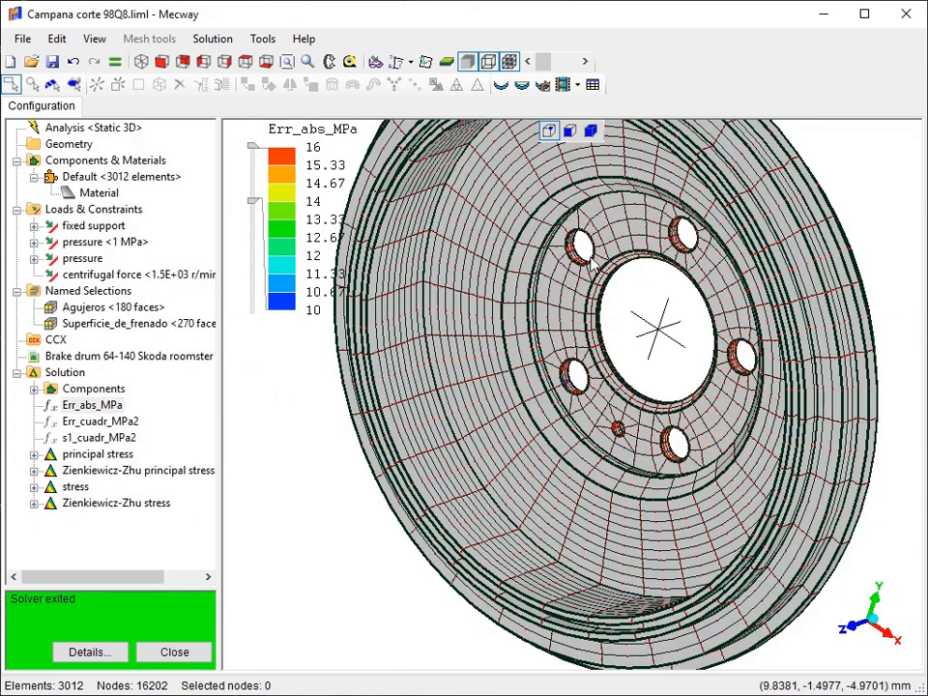
pyautogui.click(205, 38)
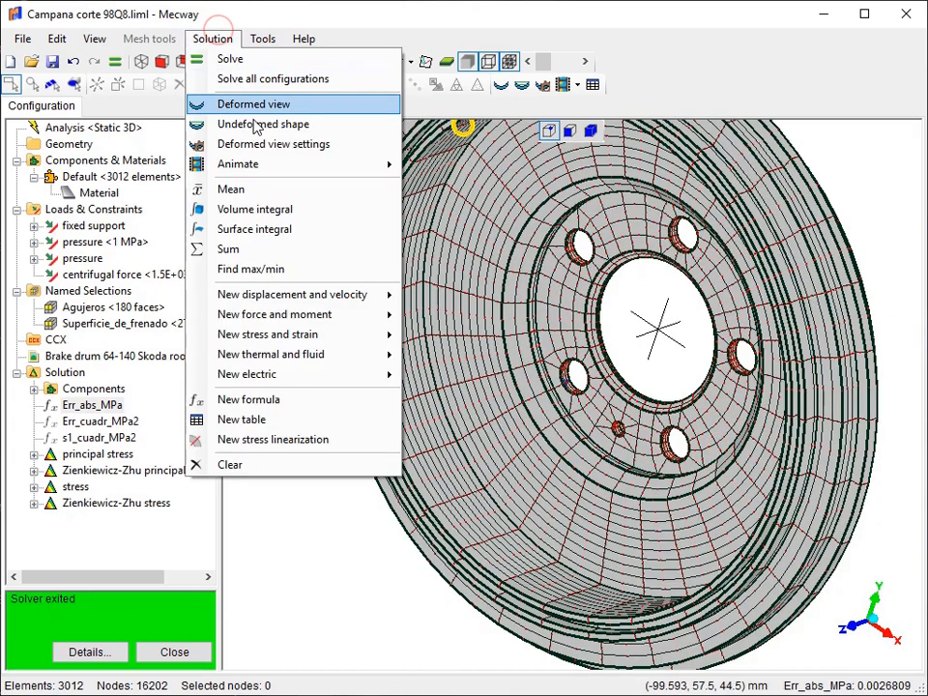
pyautogui.click(267, 270)
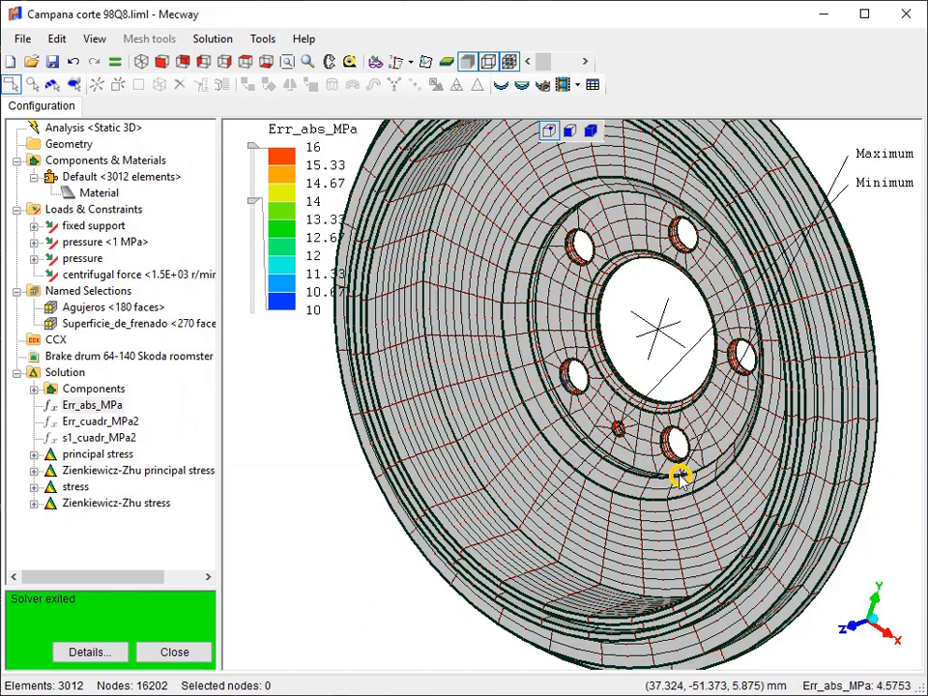
pyautogui.scroll(5, 680, 473)
pyautogui.moveTo(656, 452); pyautogui.dragTo(683, 473, button='middle')
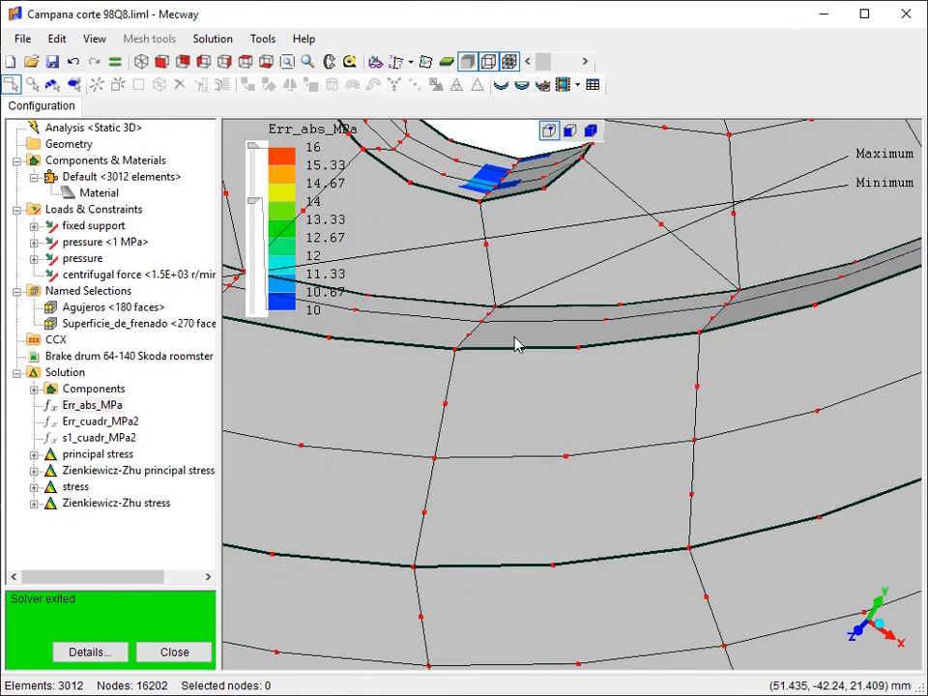
pyautogui.scroll(3, 513, 332)
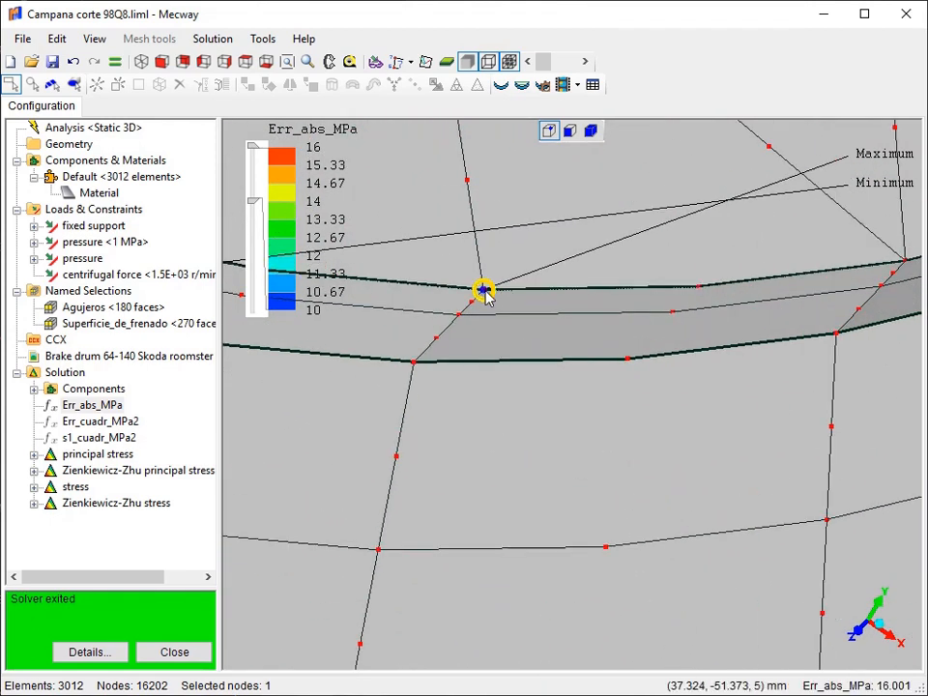
pyautogui.click(485, 292)
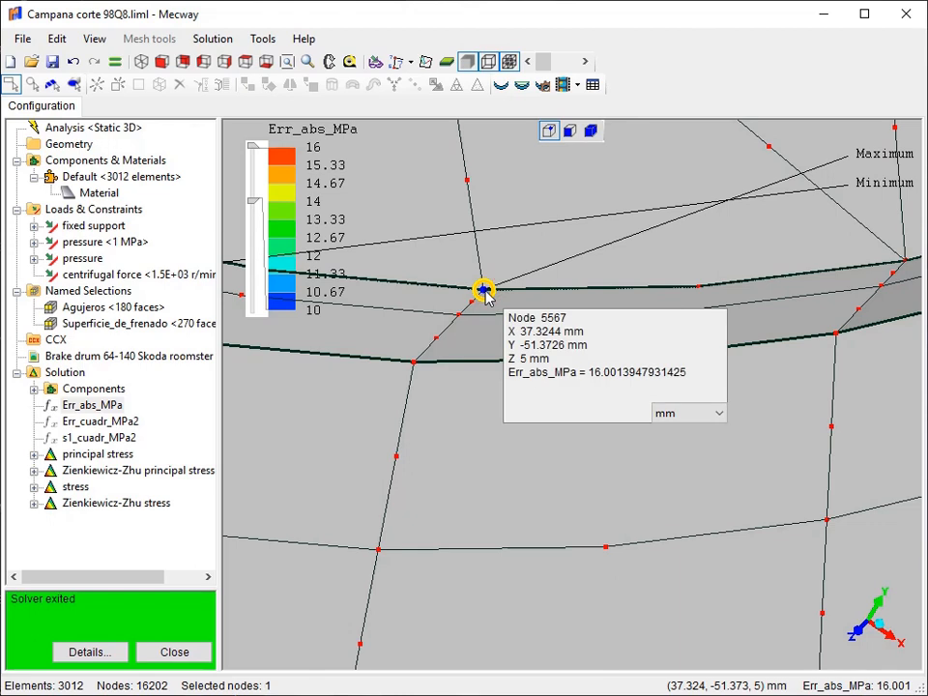
# Examine the absolute error at the nodes around the bolt hole beside the maximum and restore the isometric view of the drum.
pyautogui.scroll(-3, 485, 294)
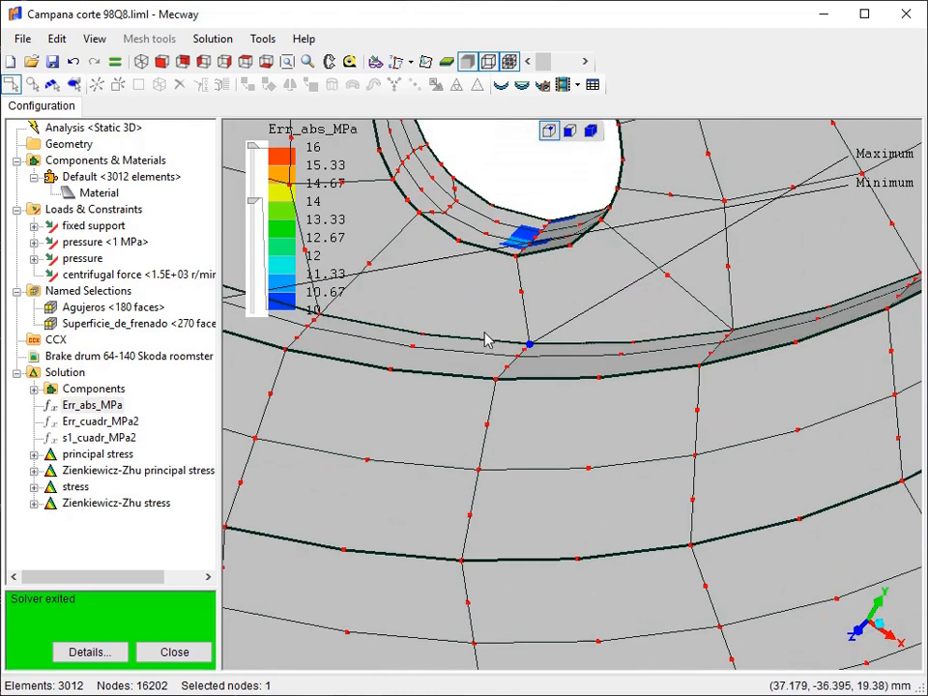
pyautogui.click(514, 263)
pyautogui.click(460, 242)
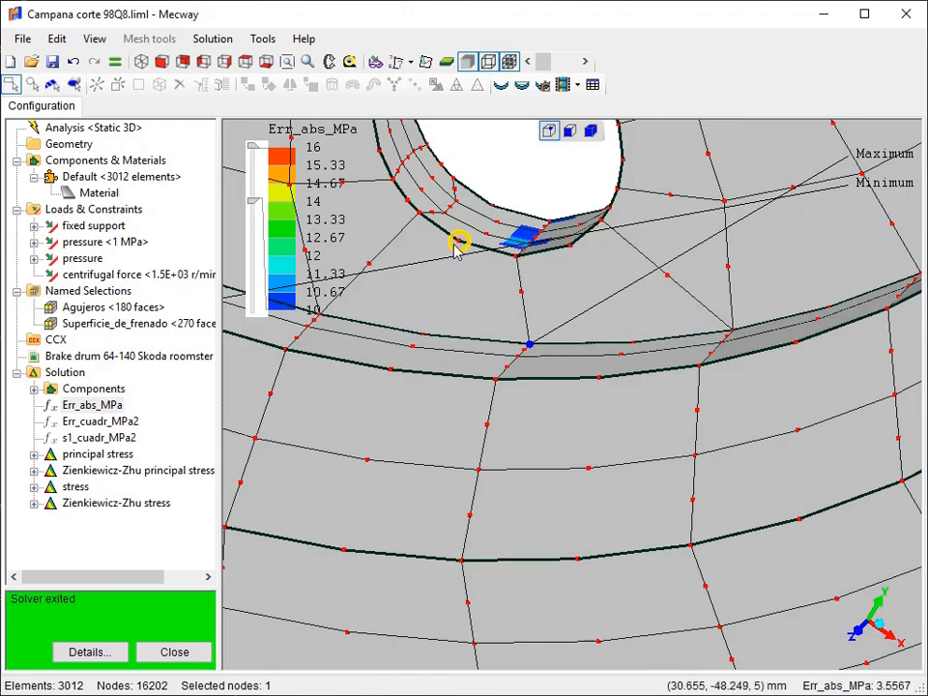
pyautogui.scroll(-3, 447, 241)
pyautogui.scroll(-5, 444, 237)
pyautogui.moveTo(545, 253); pyautogui.dragTo(599, 369, button='right')
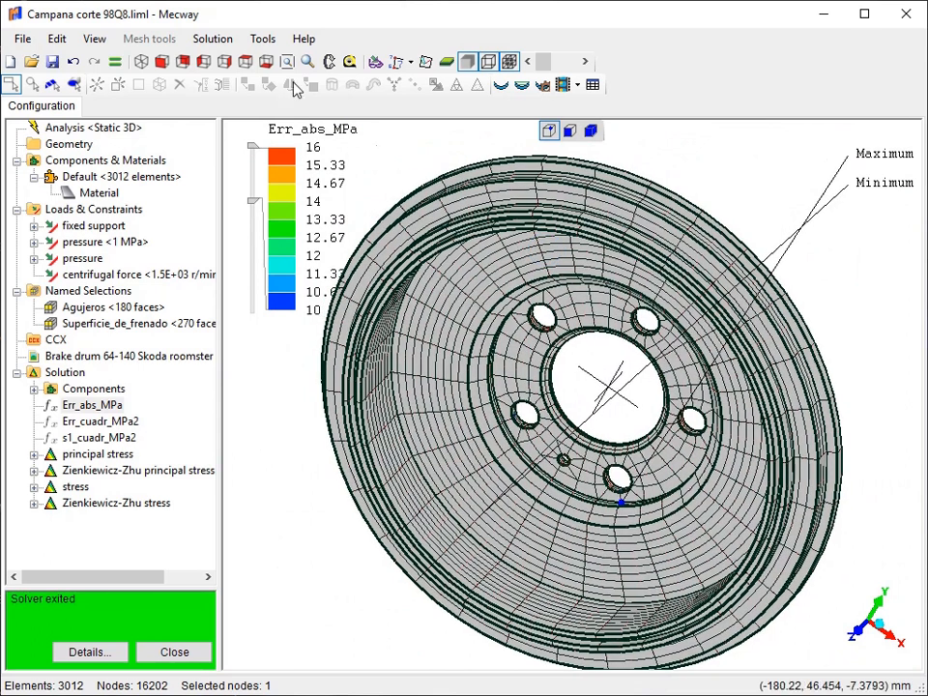
pyautogui.click(140, 63)
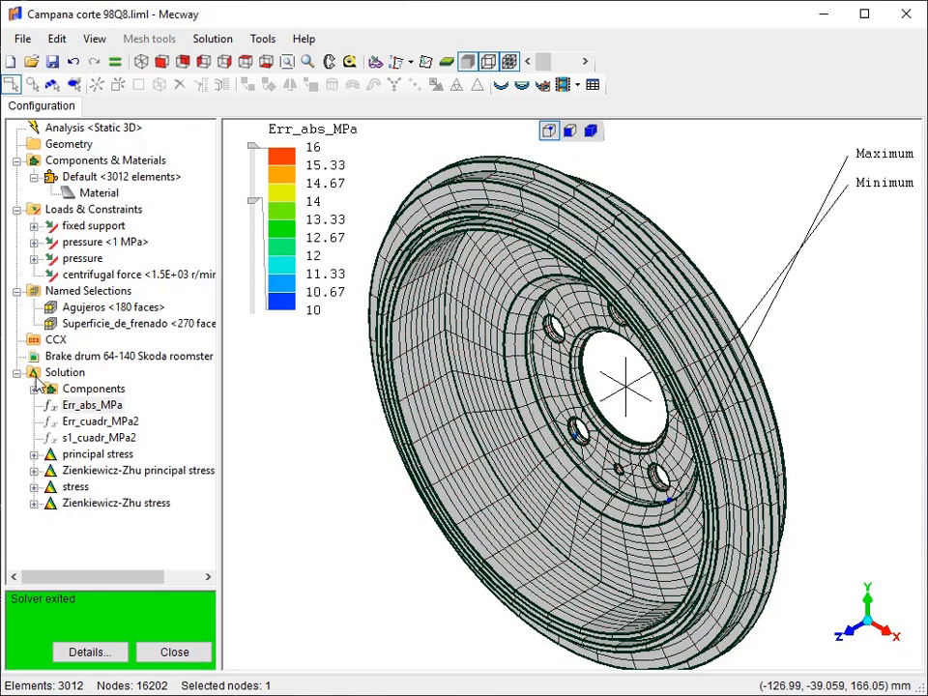
# Add a von Mises stress result to the solution.
pyautogui.click(36, 377)
pyautogui.rightClick(36, 378)
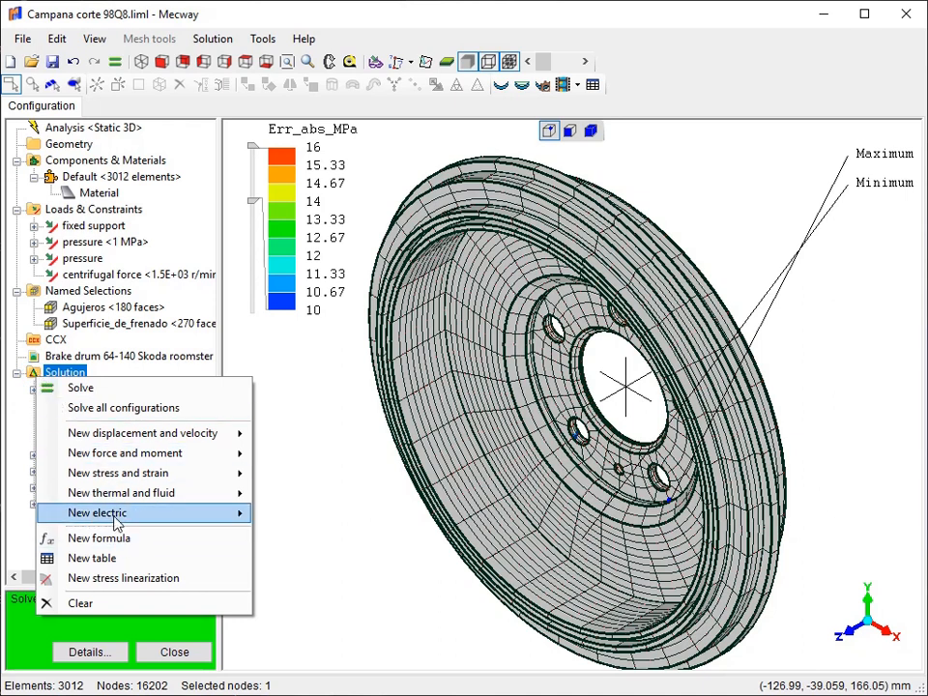
pyautogui.moveTo(179, 475)
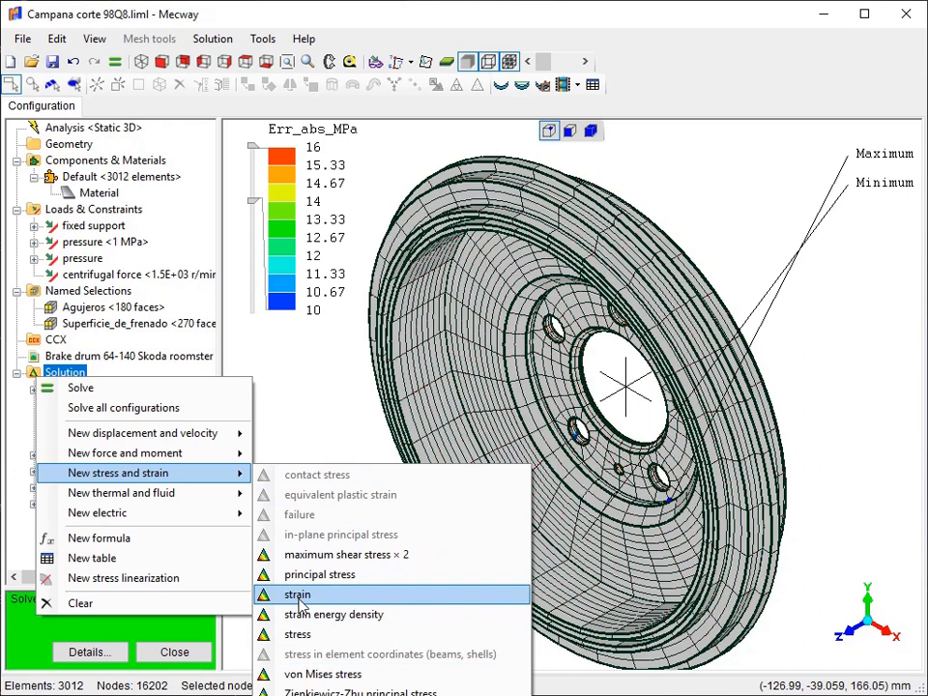
pyautogui.click(307, 674)
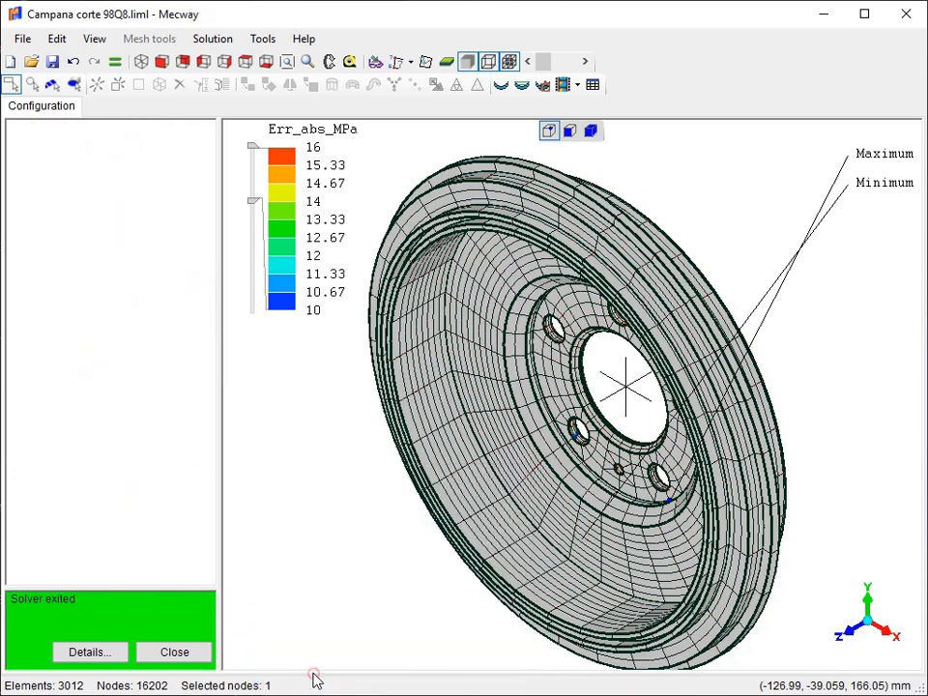
pyautogui.rightClick(45, 375)
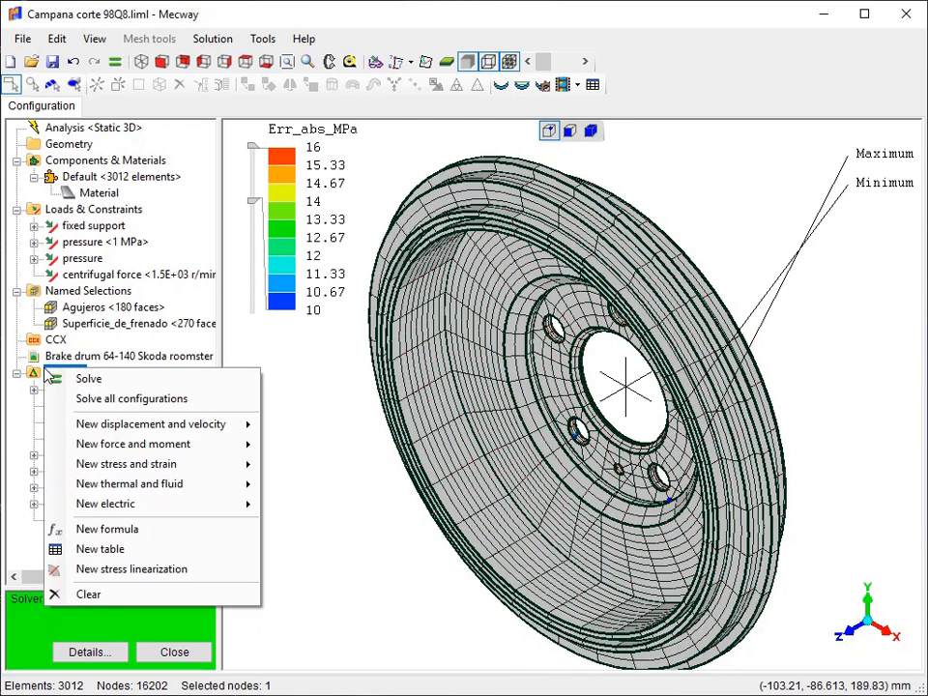
pyautogui.moveTo(141, 466)
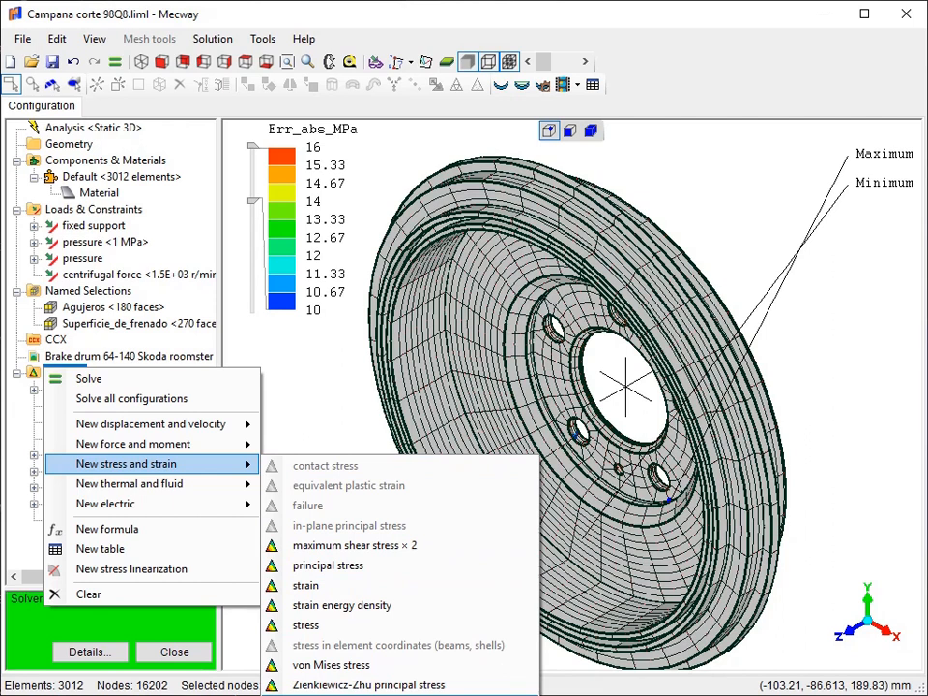
pyautogui.click(318, 695)
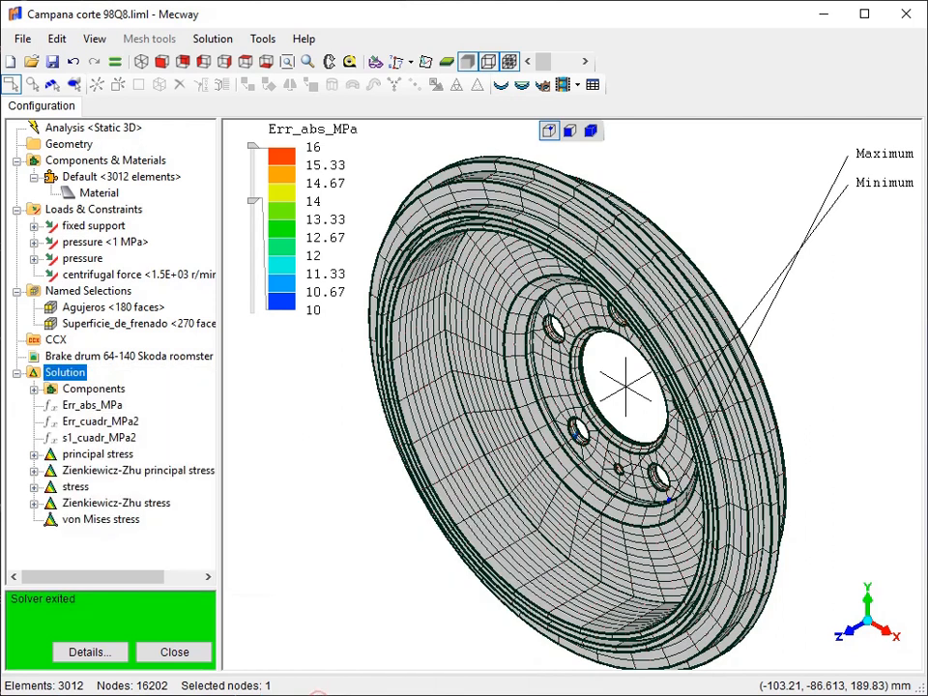
# Display the von Mises stress contour on the drum with its units set to MPa.
pyautogui.click(101, 520)
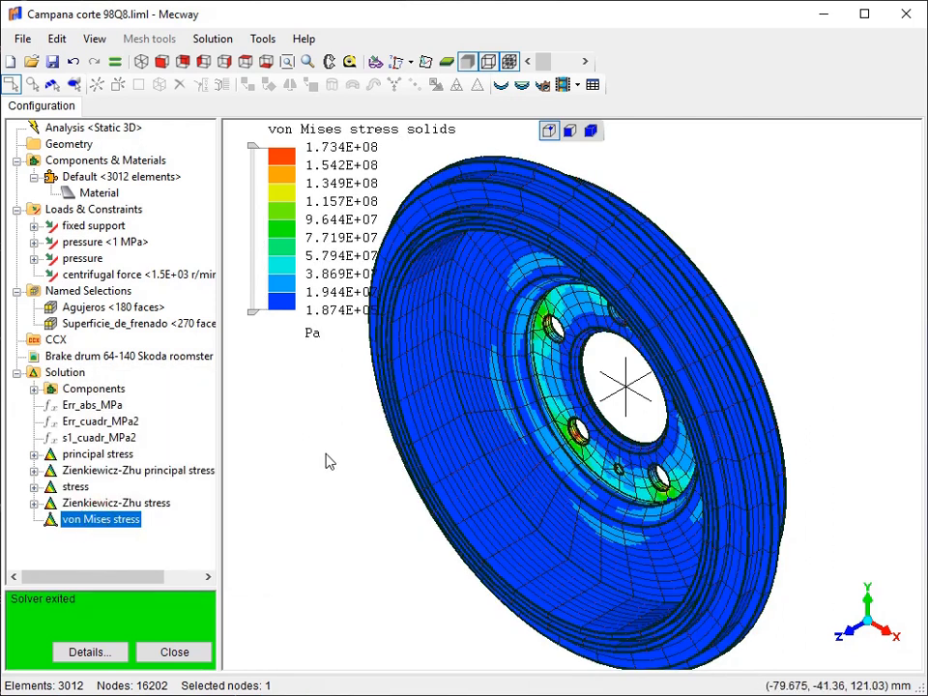
pyautogui.click(314, 343)
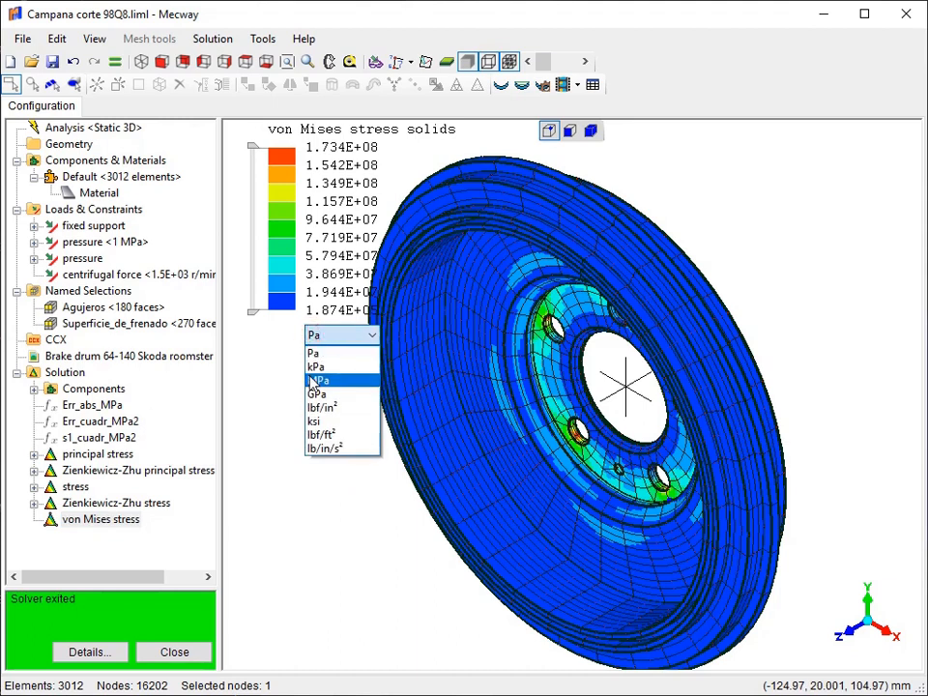
pyautogui.click(308, 375)
pyautogui.moveTo(338, 448); pyautogui.dragTo(532, 414, button='middle')
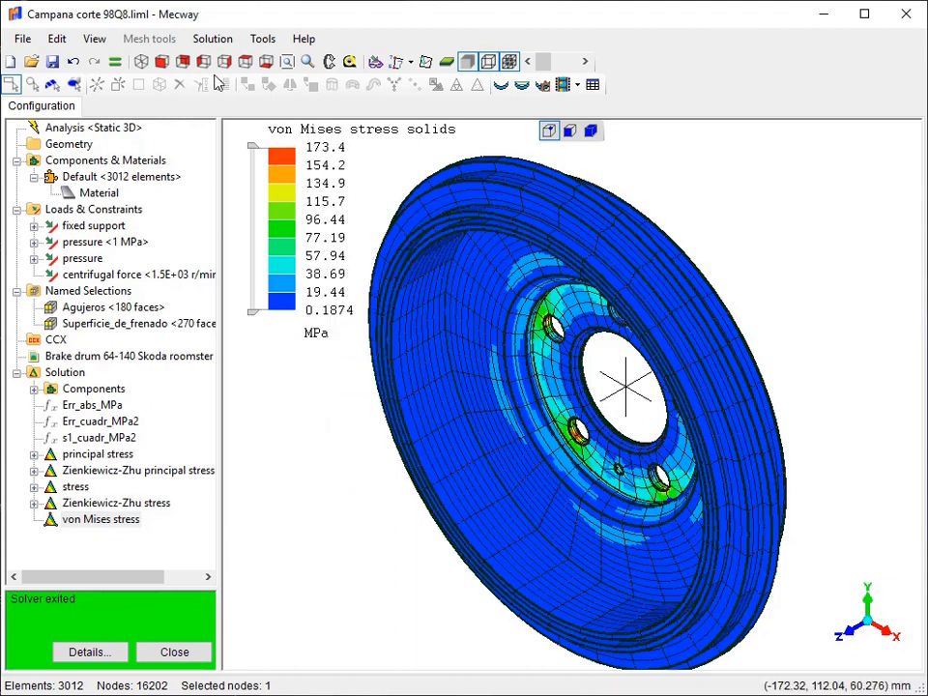
# Clear the node selection and locate the maximum and minimum von Mises stress over the whole drum.
pyautogui.click(214, 39)
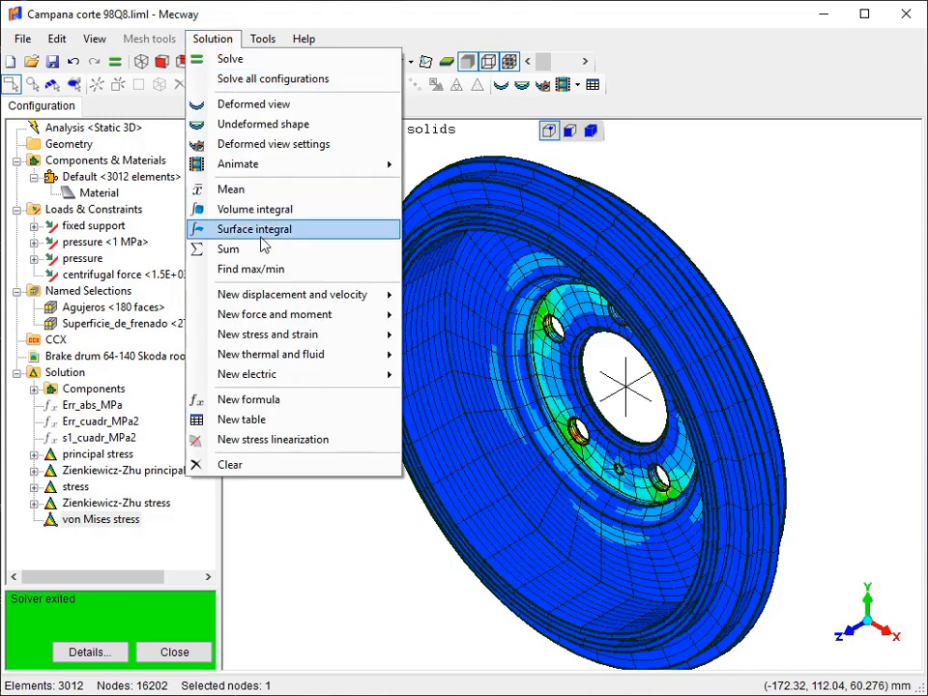
pyautogui.click(272, 271)
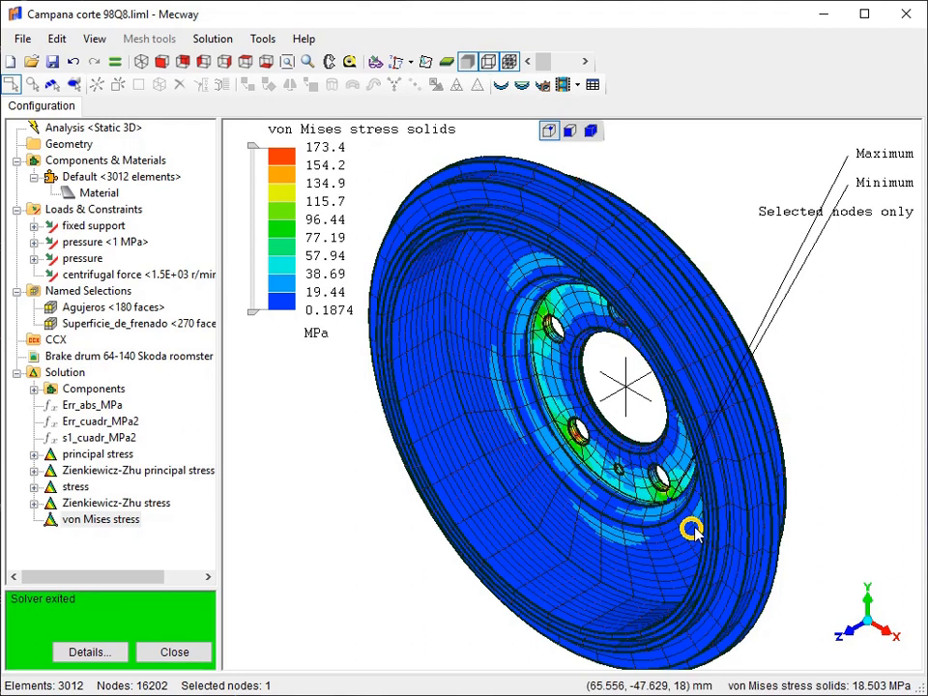
pyautogui.moveTo(684, 519); pyautogui.dragTo(762, 495, button='right')
pyautogui.click(250, 548)
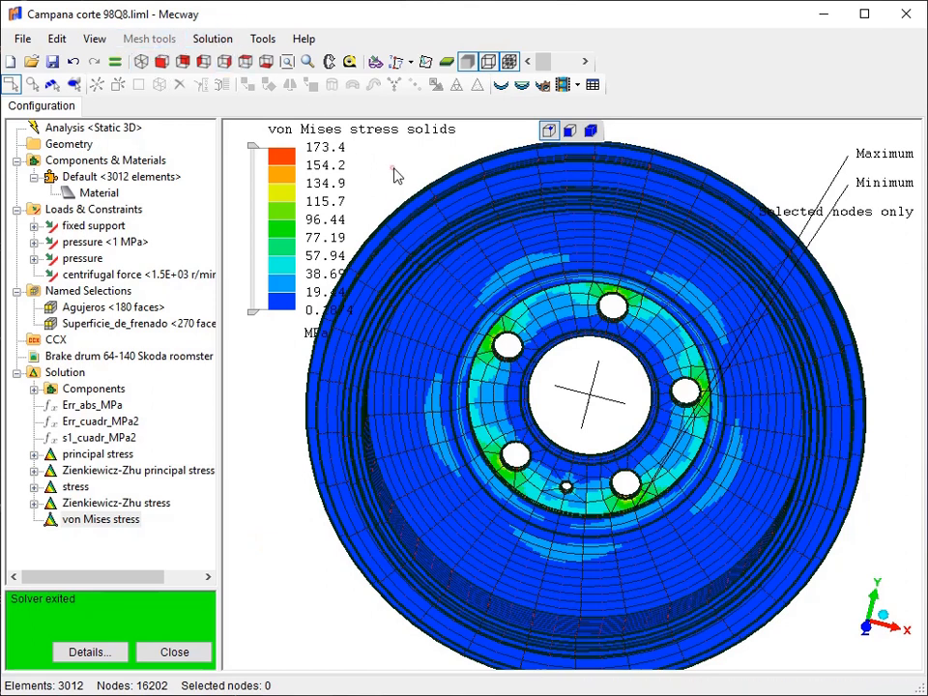
pyautogui.click(215, 43)
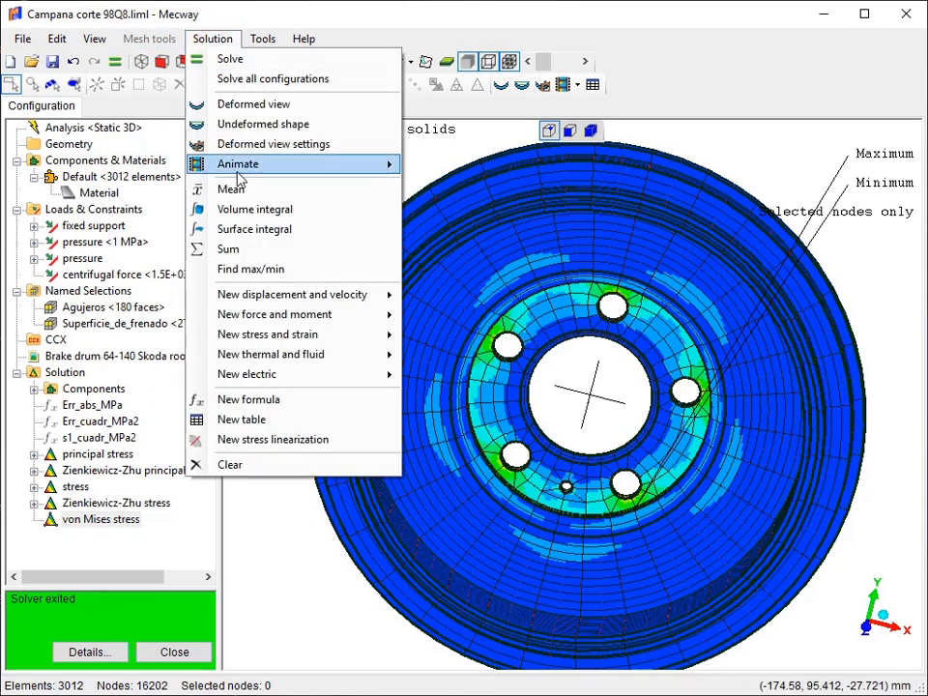
pyautogui.click(269, 270)
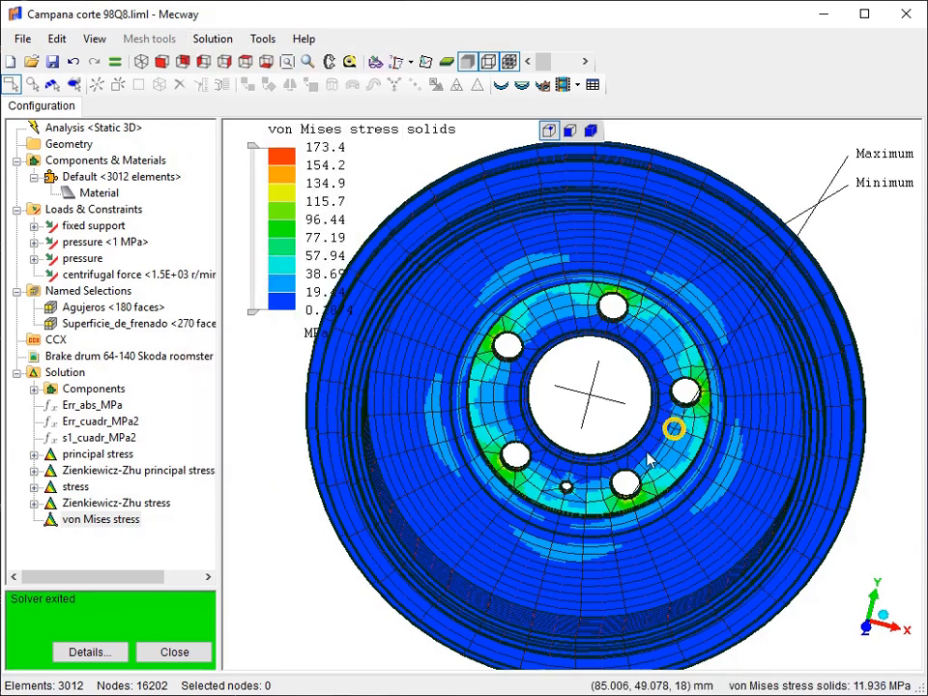
# Inspect the von Mises stress at the maximum node on the edge of the bolt hole beside the small hole.
pyautogui.scroll(5, 635, 497)
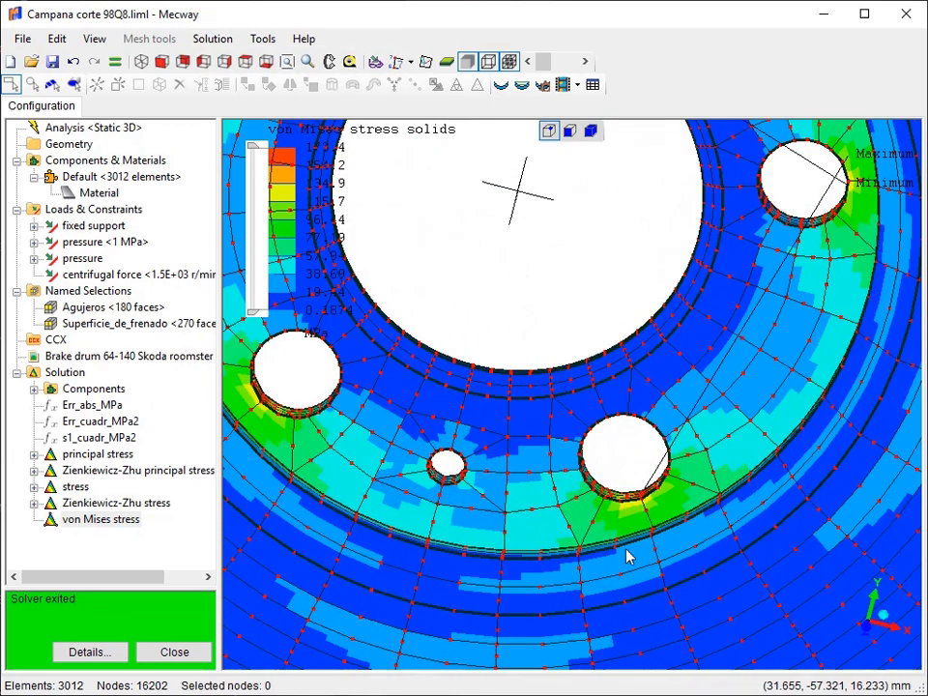
pyautogui.scroll(3, 640, 488)
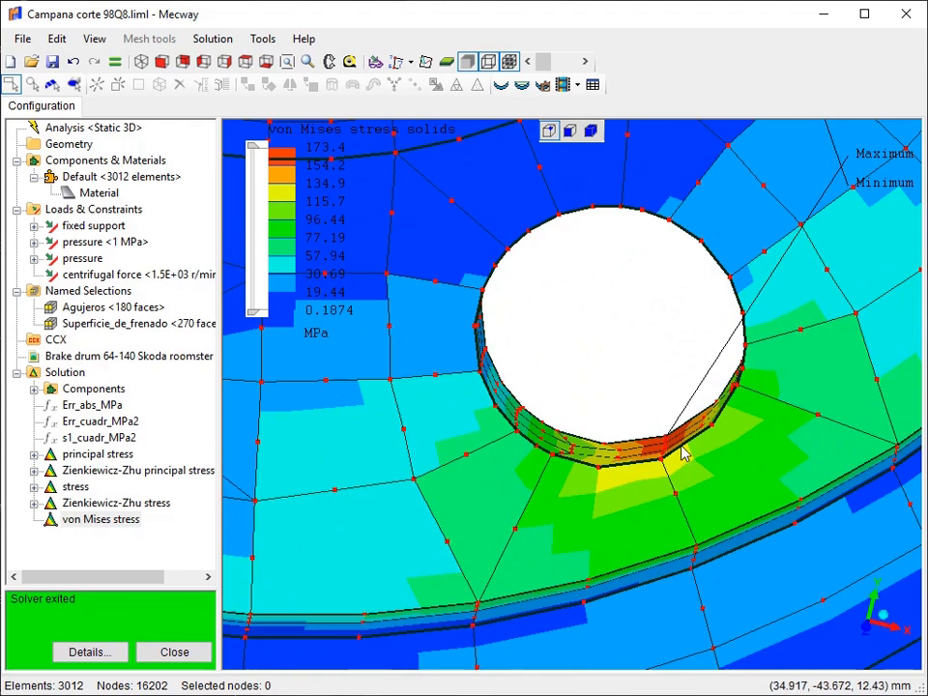
pyautogui.scroll(4, 686, 455)
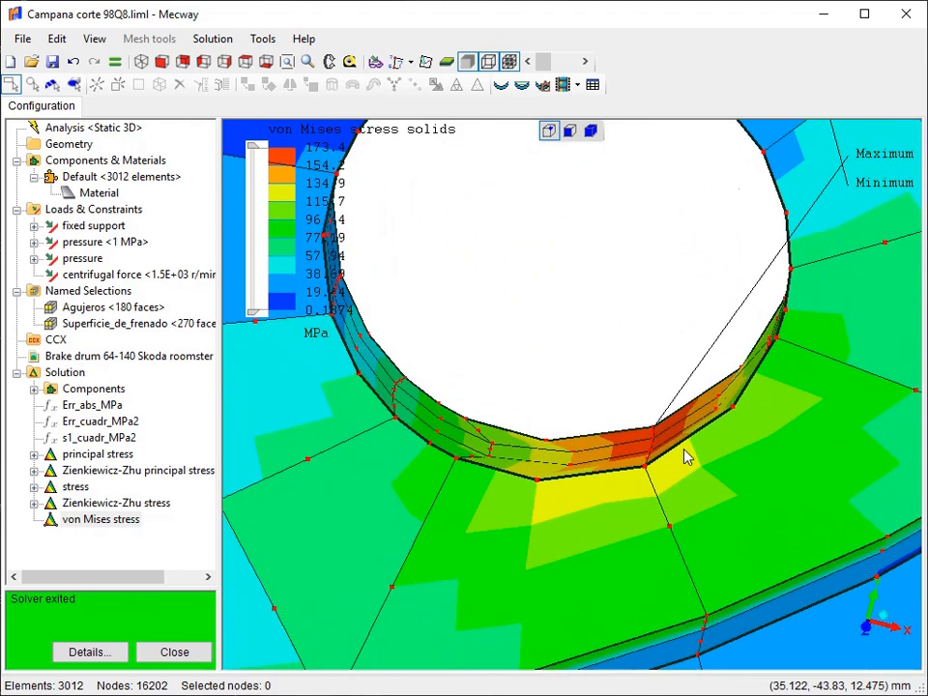
pyautogui.scroll(3, 614, 321)
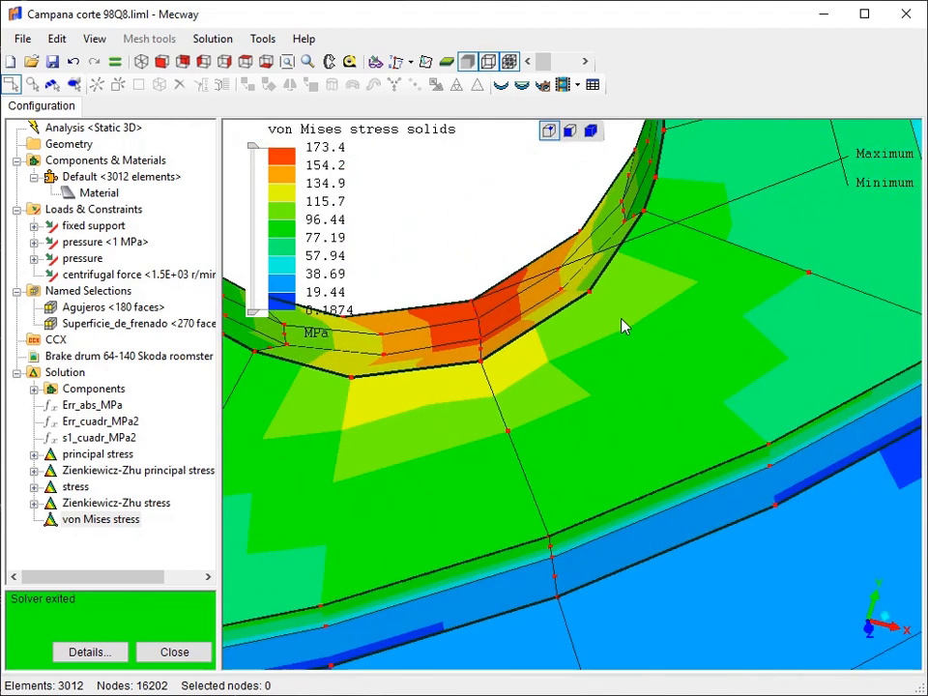
pyautogui.scroll(2, 462, 311)
pyautogui.click(480, 304)
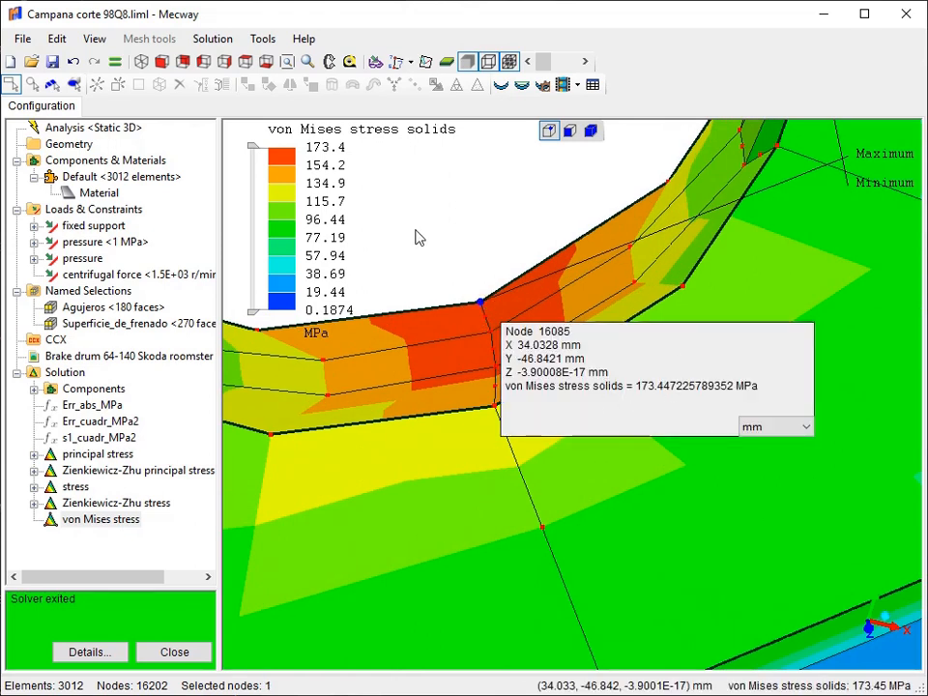
pyautogui.scroll(-5, 465, 256)
pyautogui.scroll(-6, 469, 261)
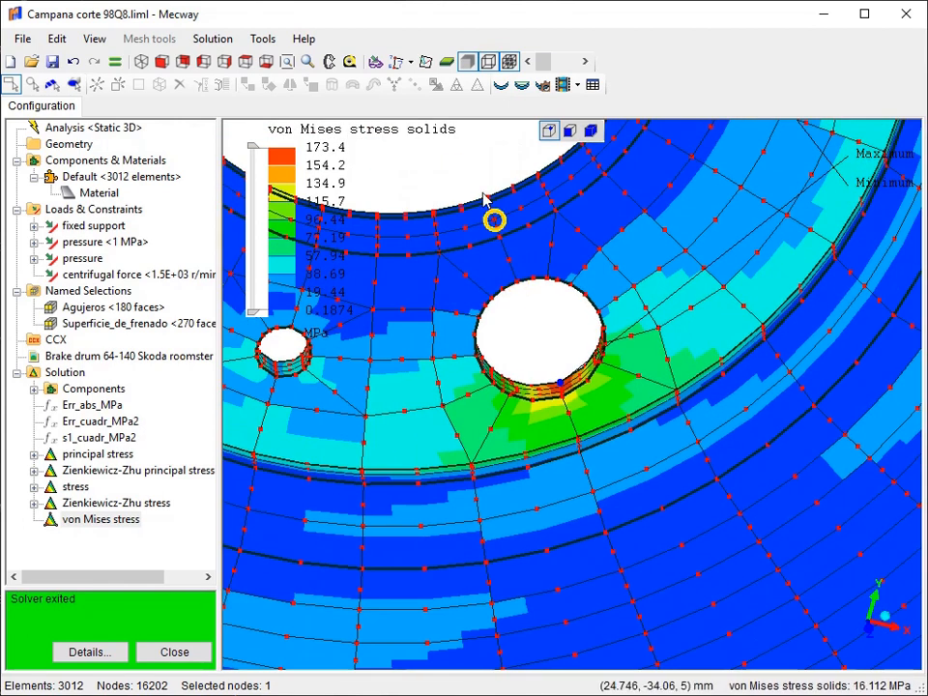
pyautogui.scroll(-3, 473, 166)
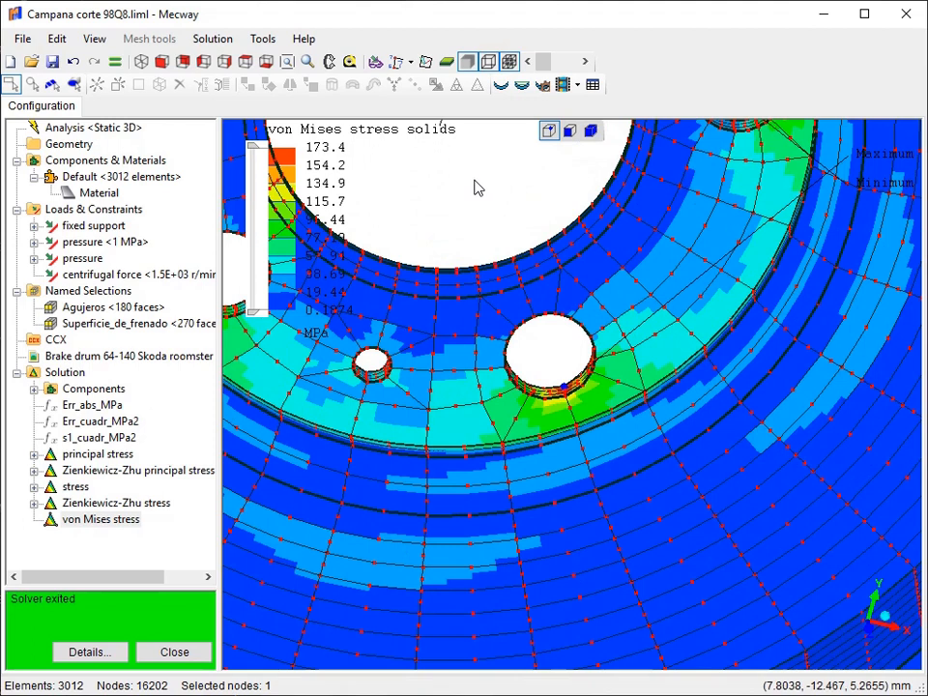
pyautogui.scroll(-3, 474, 187)
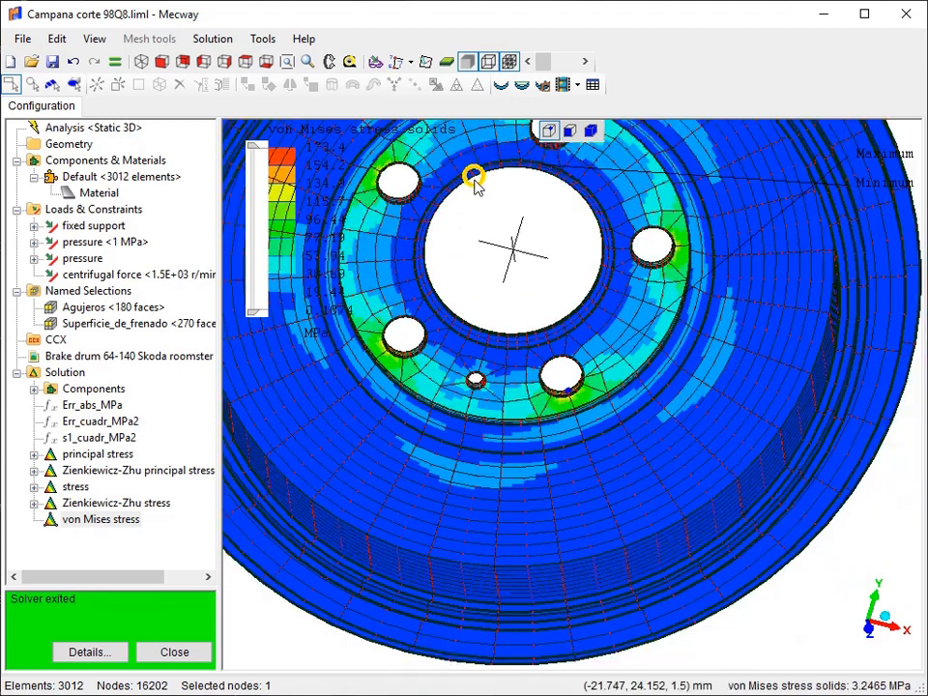
# Clear the node selection and add a Zienkiewicz-Zhu von Mises stress result to the solution.
pyautogui.click(97, 503)
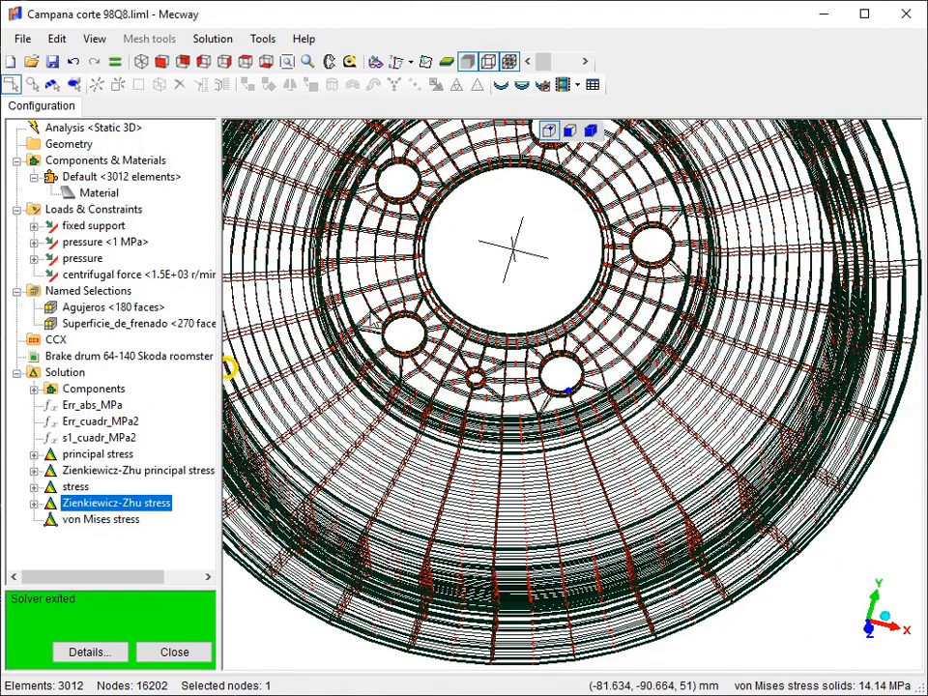
pyautogui.click(536, 275)
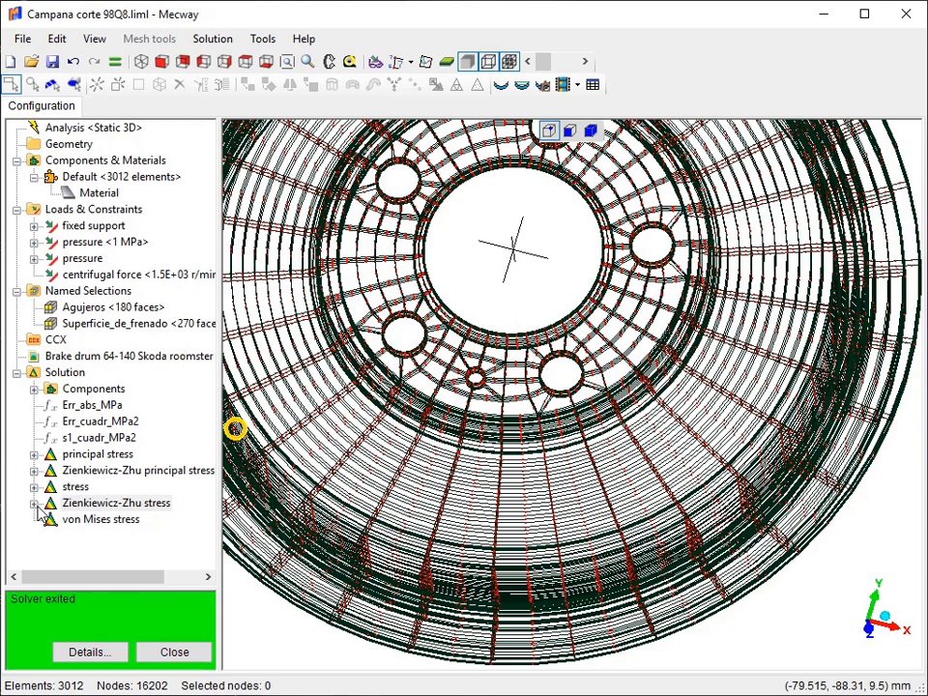
pyautogui.rightClick(55, 375)
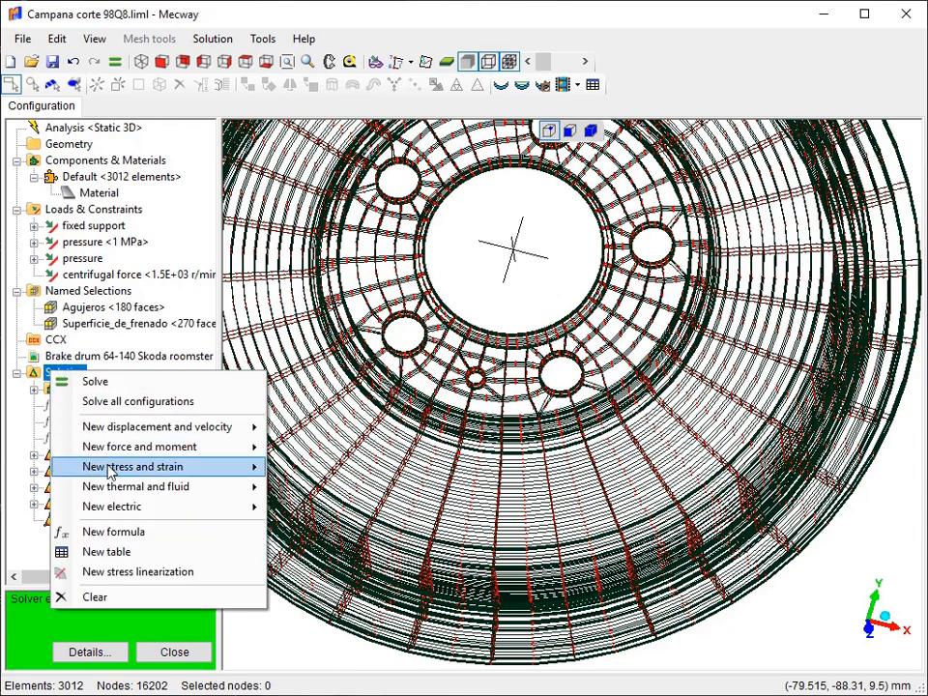
pyautogui.moveTo(112, 468)
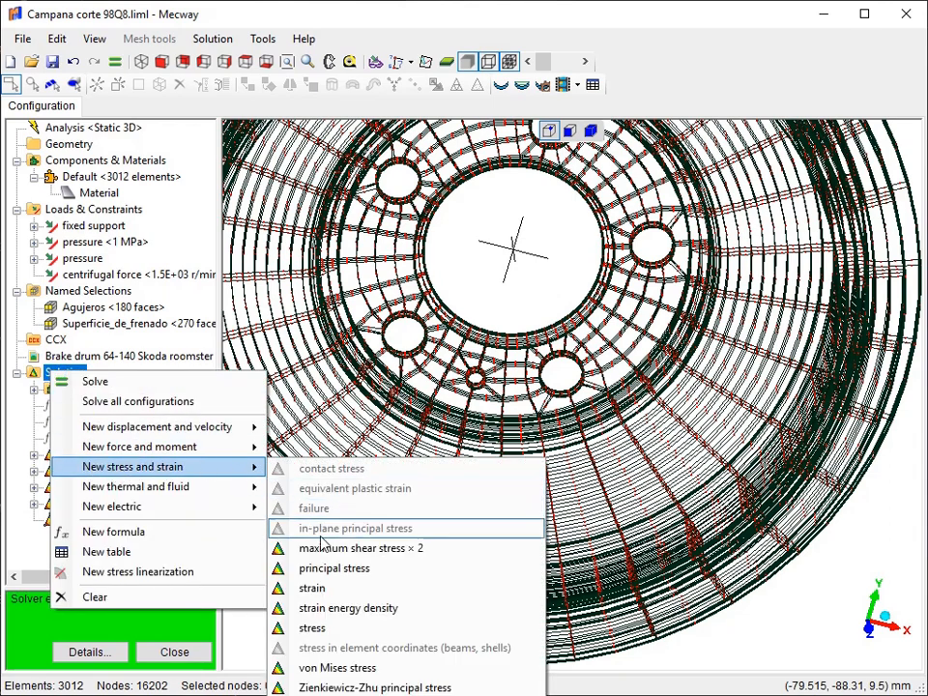
pyautogui.click(375, 695)
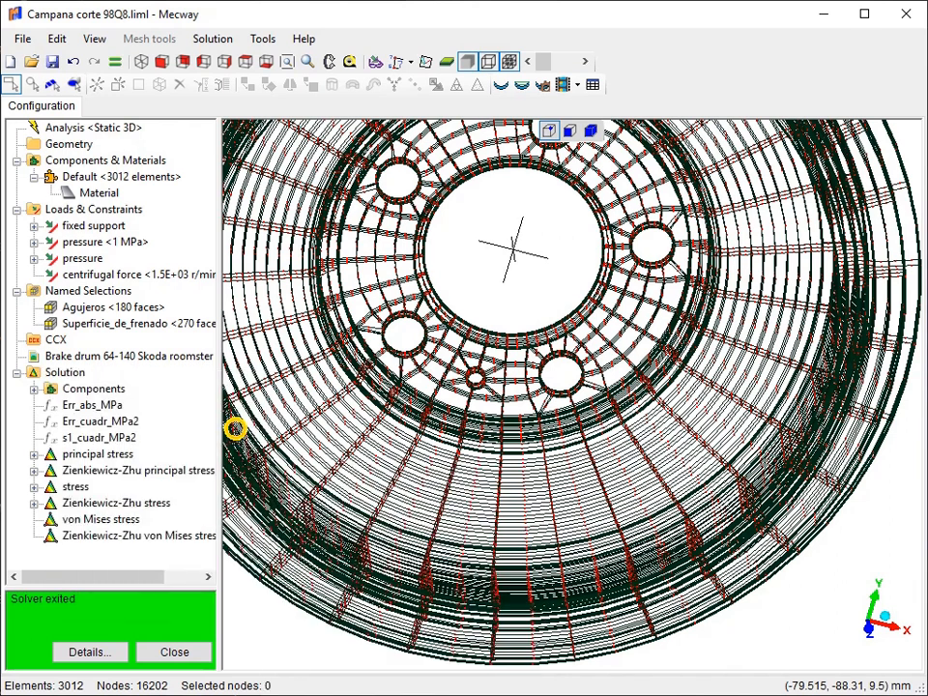
# Display the Zienkiewicz-Zhu von Mises stress contour on the whole drum with its units set to MPa.
pyautogui.click(127, 535)
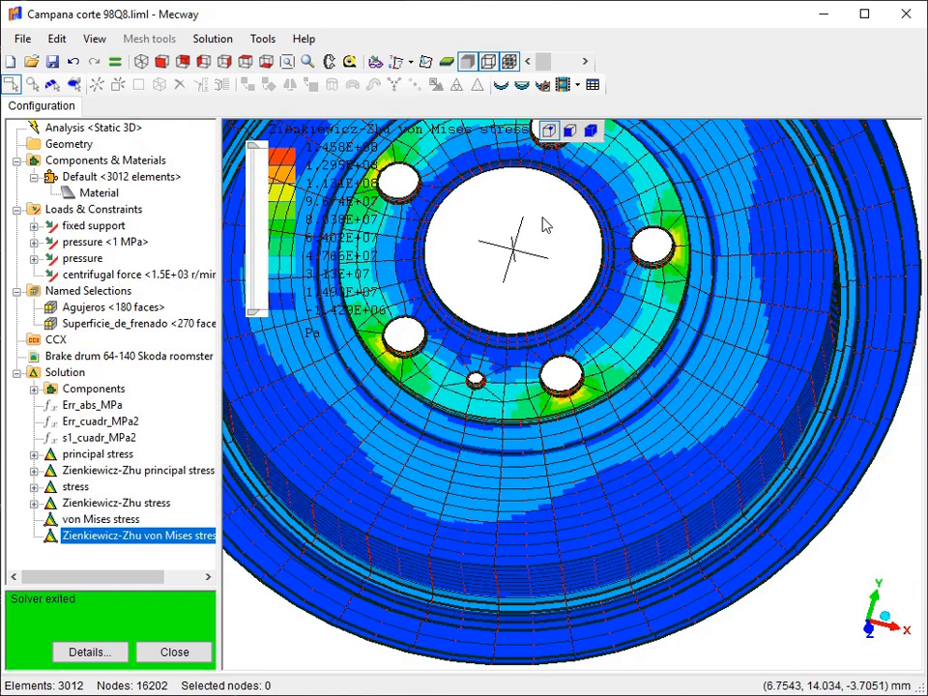
pyautogui.moveTo(534, 238); pyautogui.dragTo(584, 316, button='right')
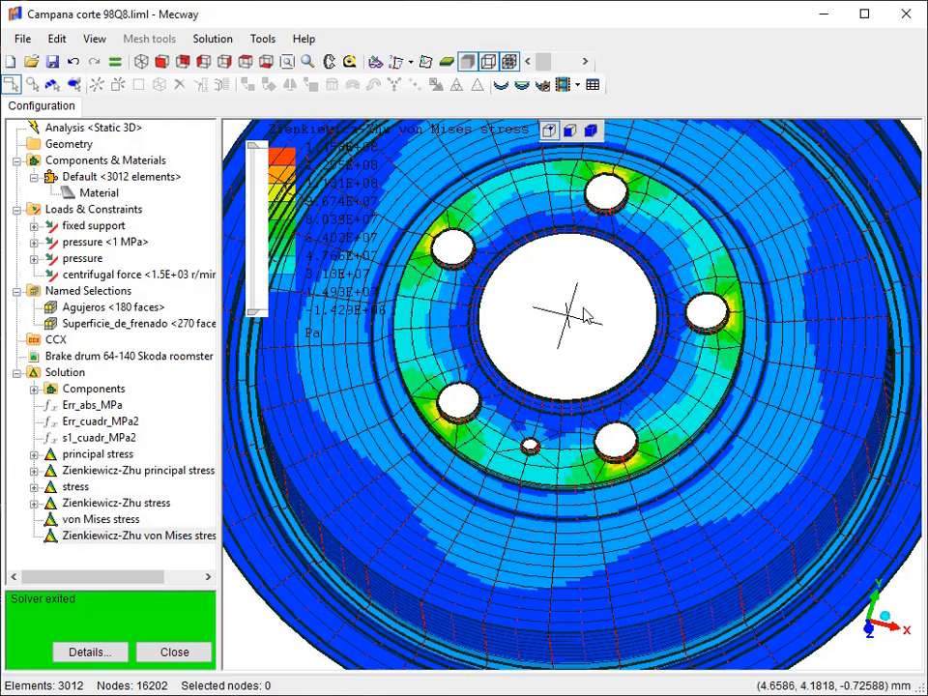
pyautogui.scroll(-2, 522, 281)
pyautogui.moveTo(283, 399); pyautogui.dragTo(344, 406, button='middle')
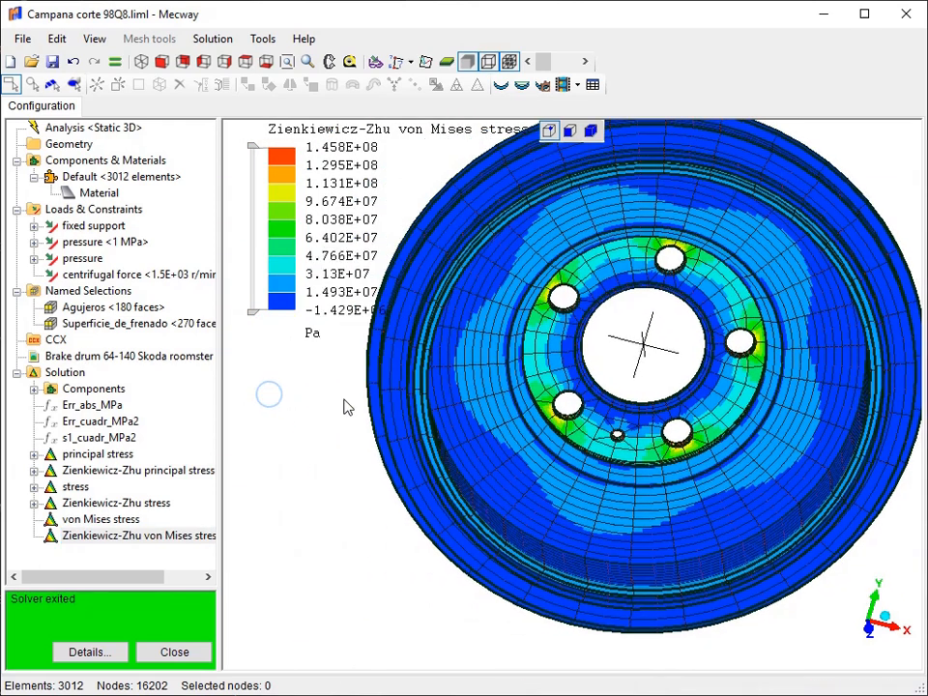
pyautogui.click(309, 334)
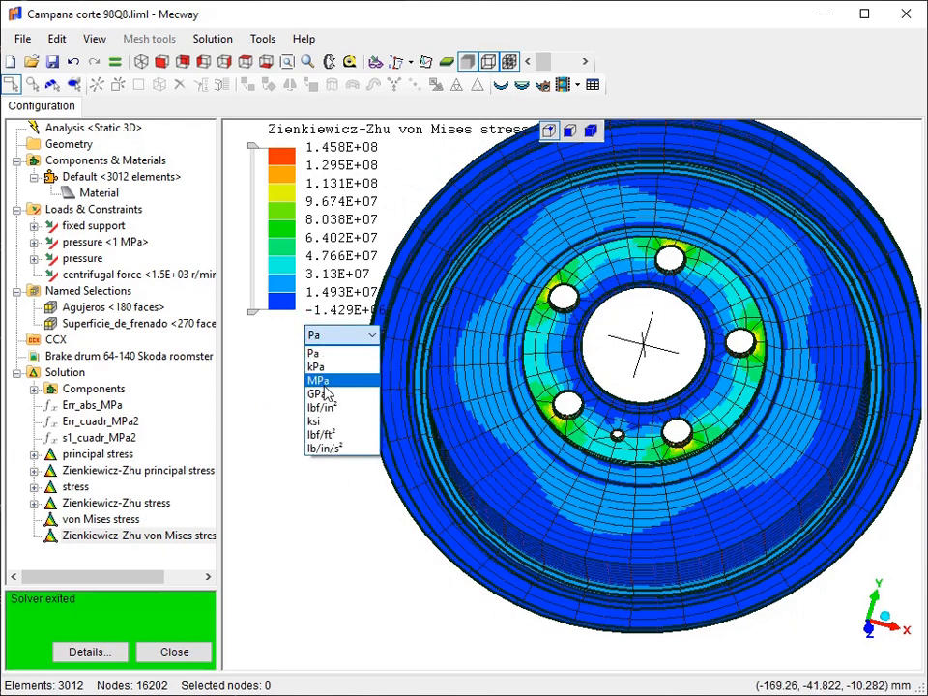
pyautogui.click(319, 381)
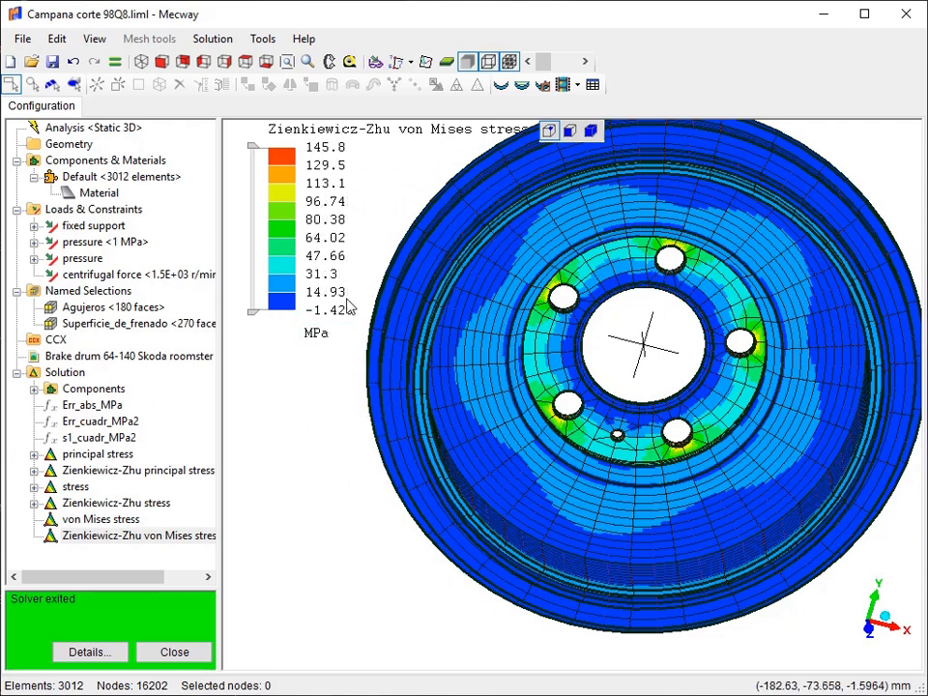
pyautogui.moveTo(323, 412); pyautogui.dragTo(300, 443, button='middle')
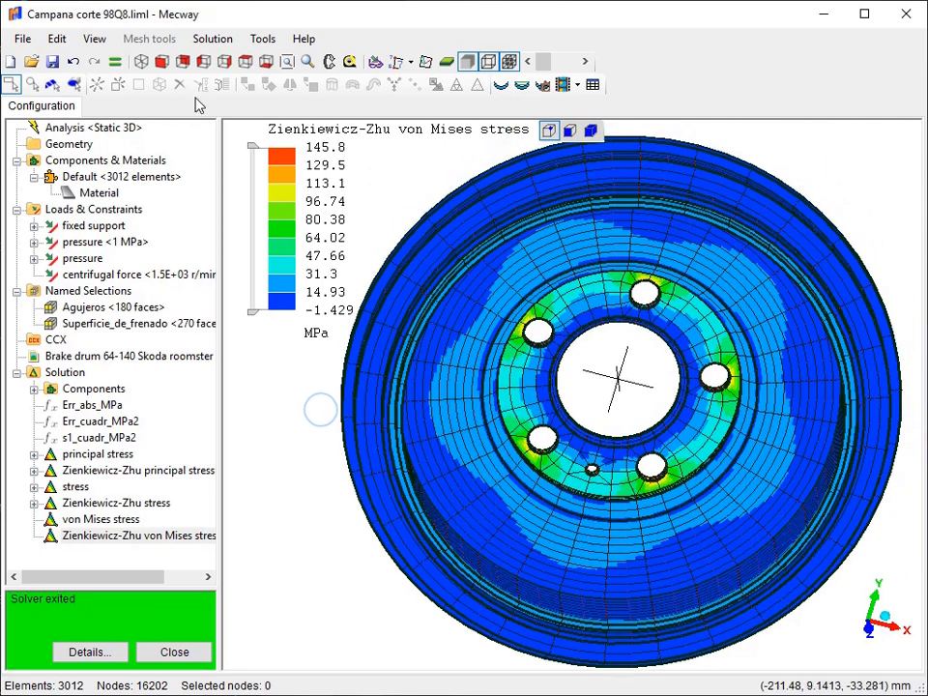
# Locate the maximum and minimum Zienkiewicz-Zhu von Mises stress and inspect the value at the maximum node on the bolt hole.
pyautogui.click(214, 41)
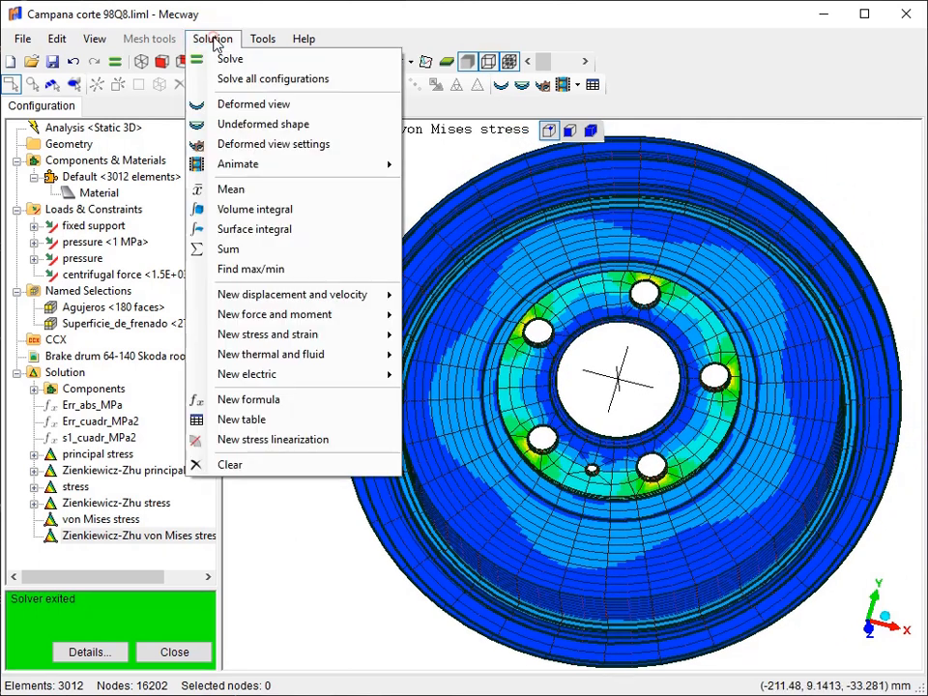
pyautogui.click(263, 269)
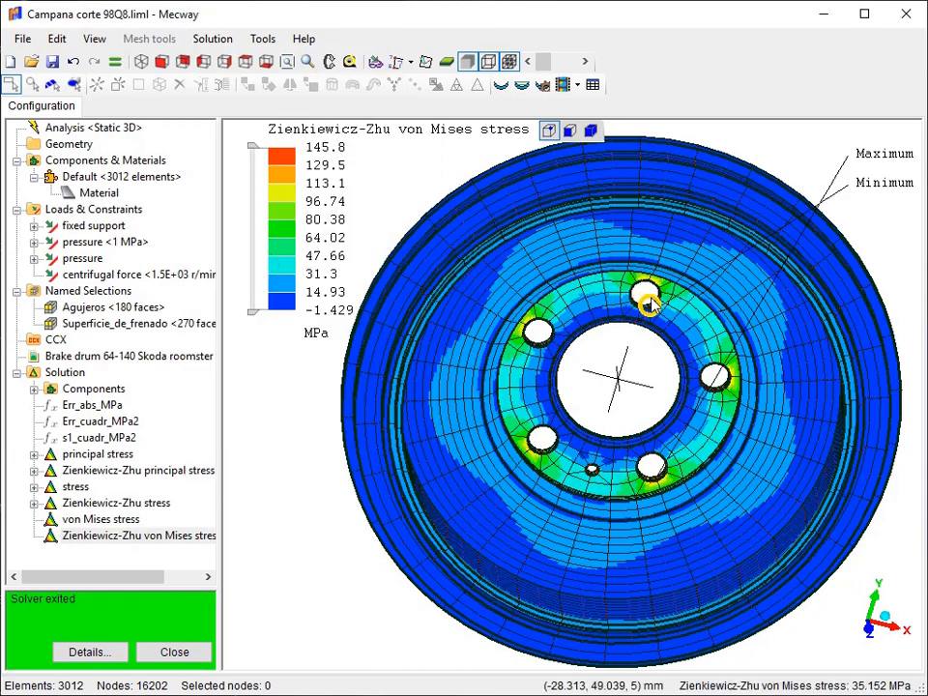
pyautogui.scroll(3, 663, 488)
pyautogui.scroll(5, 663, 488)
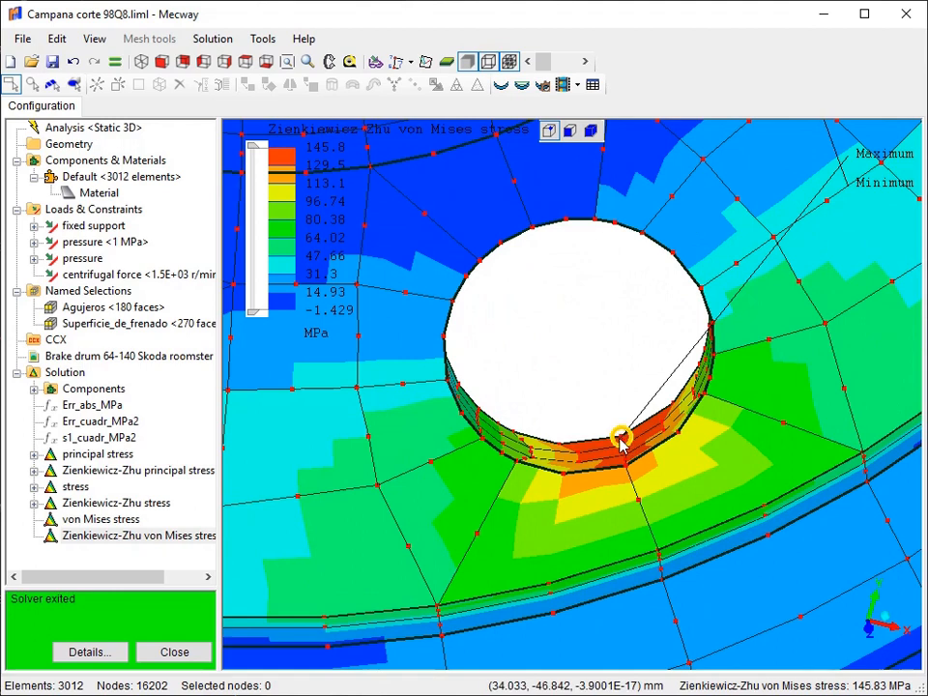
pyautogui.click(620, 442)
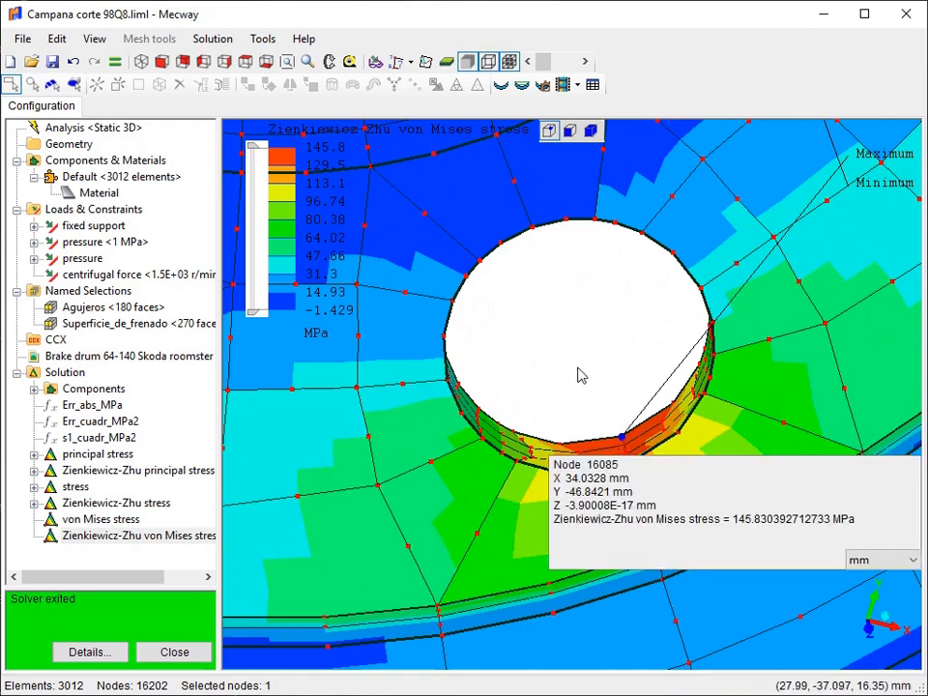
pyautogui.scroll(-5, 584, 375)
pyautogui.scroll(-3, 576, 329)
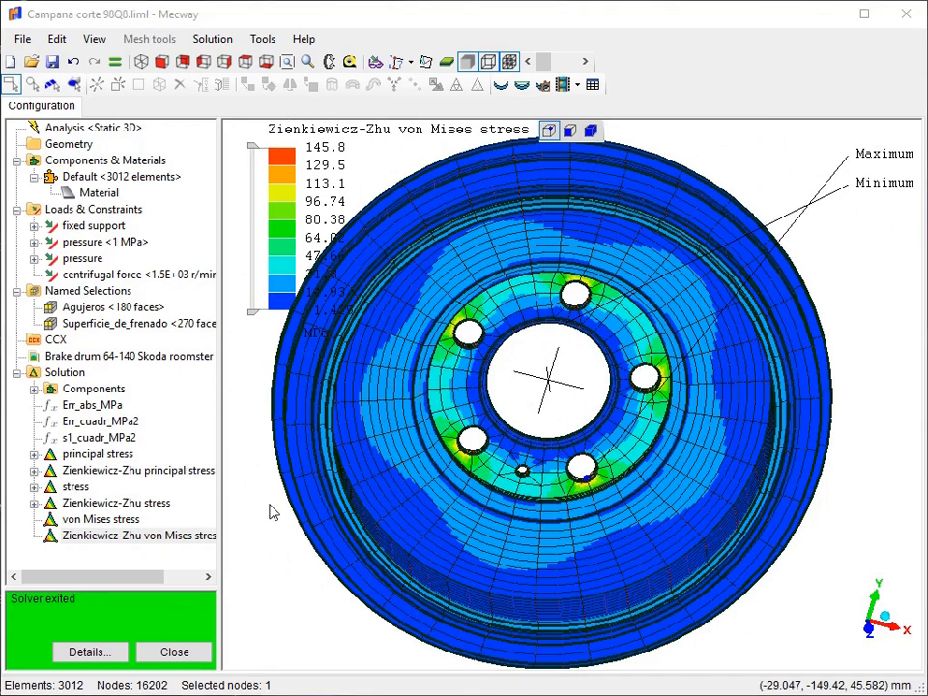
pyautogui.scroll(-1, 261, 508)
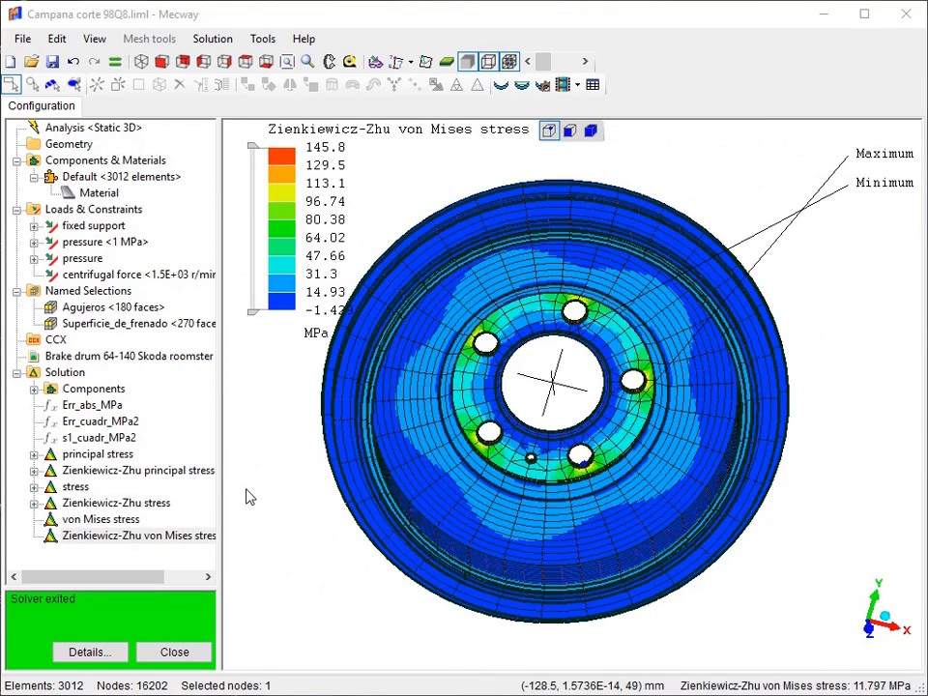
# Evaluate the volume integral of s1_cuadr_MPa2 over the Default component and show the result in m³.
pyautogui.click(261, 39)
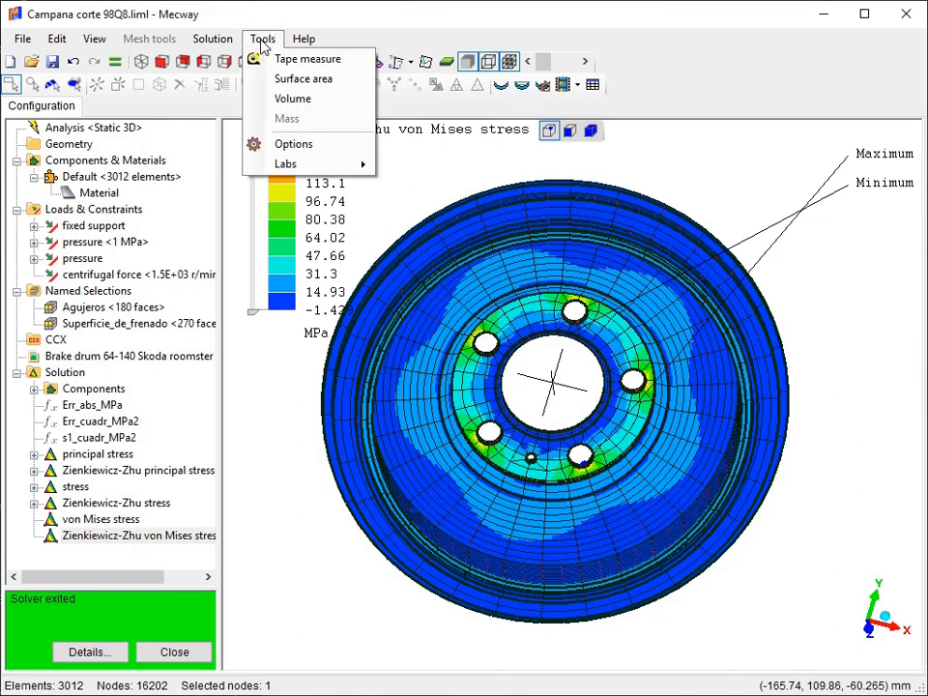
pyautogui.click(262, 39)
pyautogui.click(213, 38)
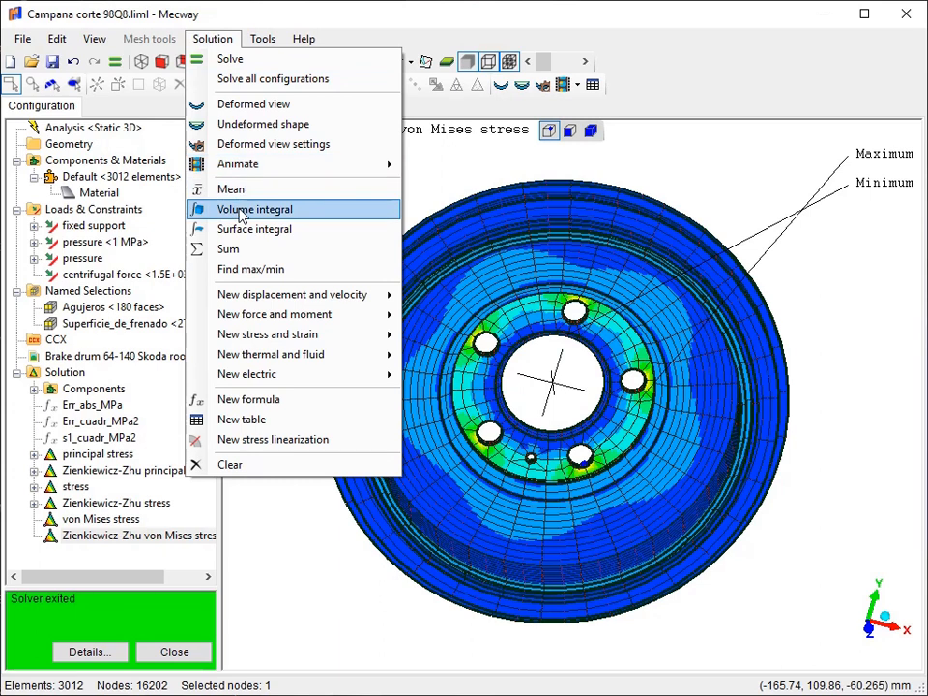
pyautogui.click(242, 210)
pyautogui.click(431, 137)
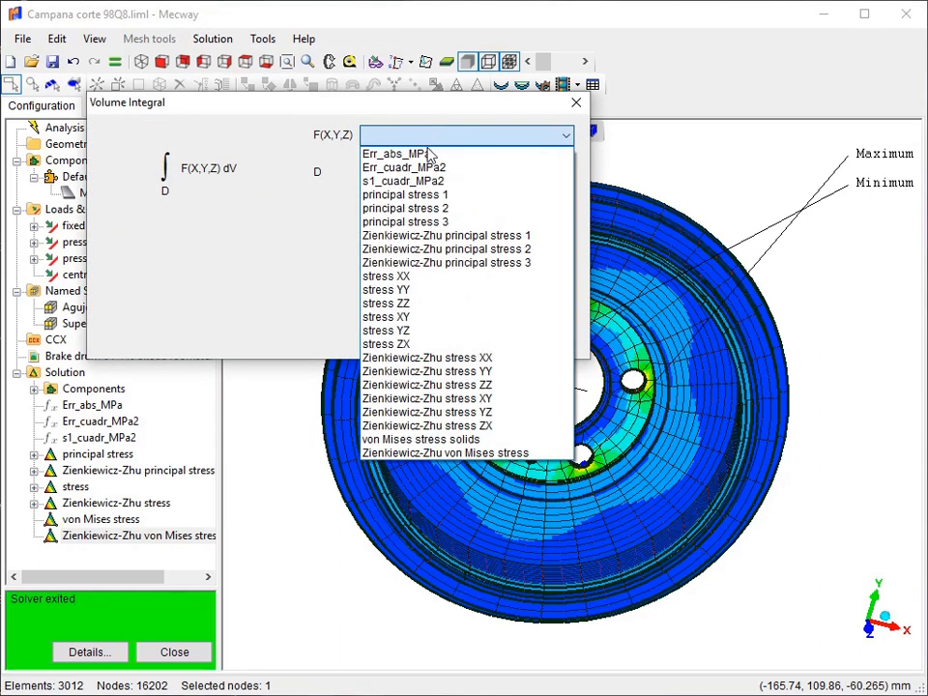
pyautogui.click(427, 181)
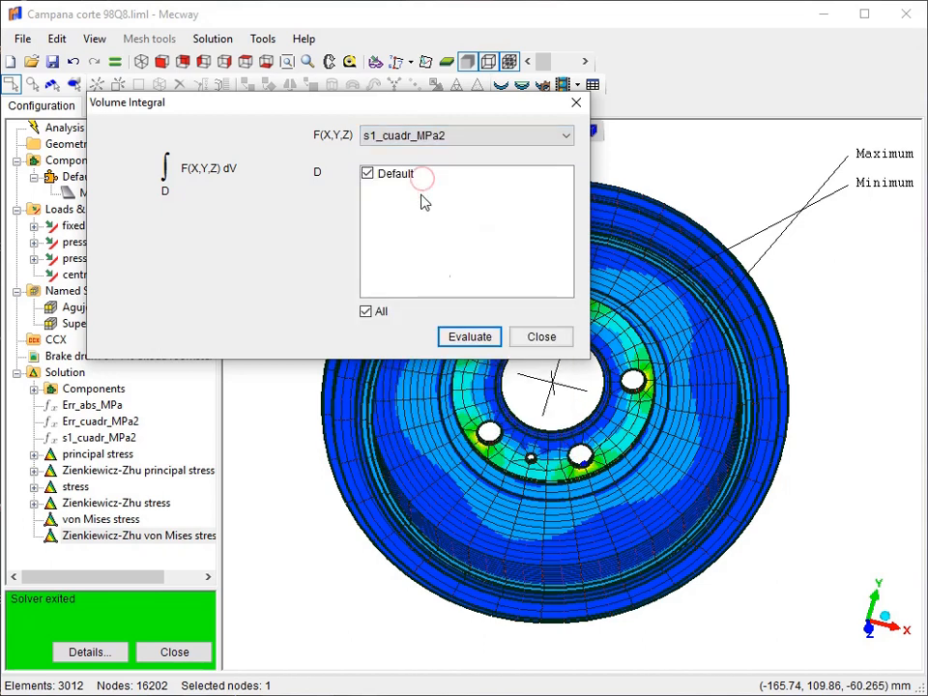
pyautogui.click(481, 343)
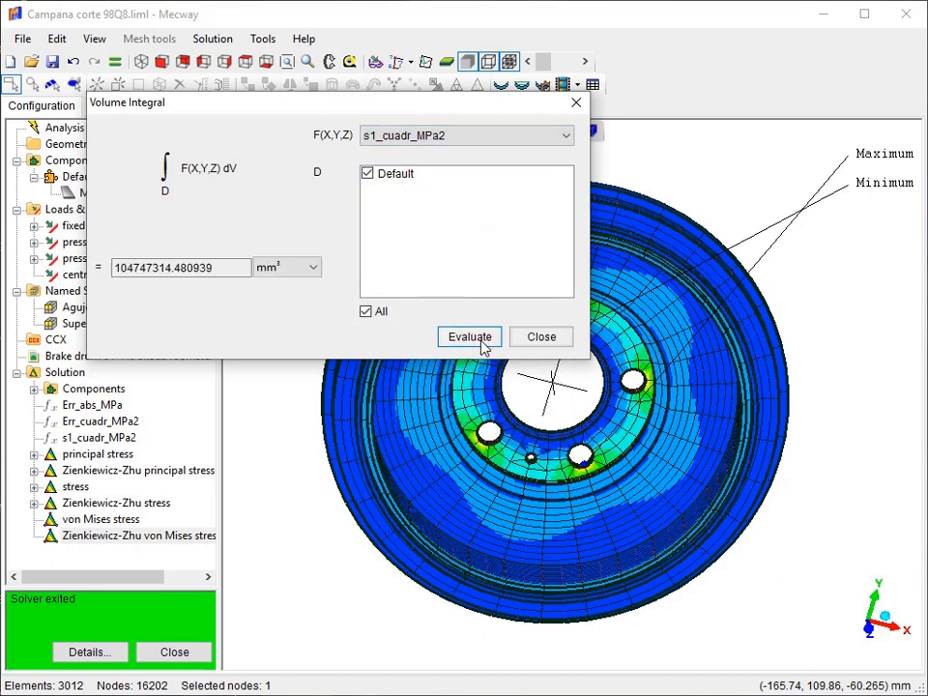
pyautogui.click(280, 269)
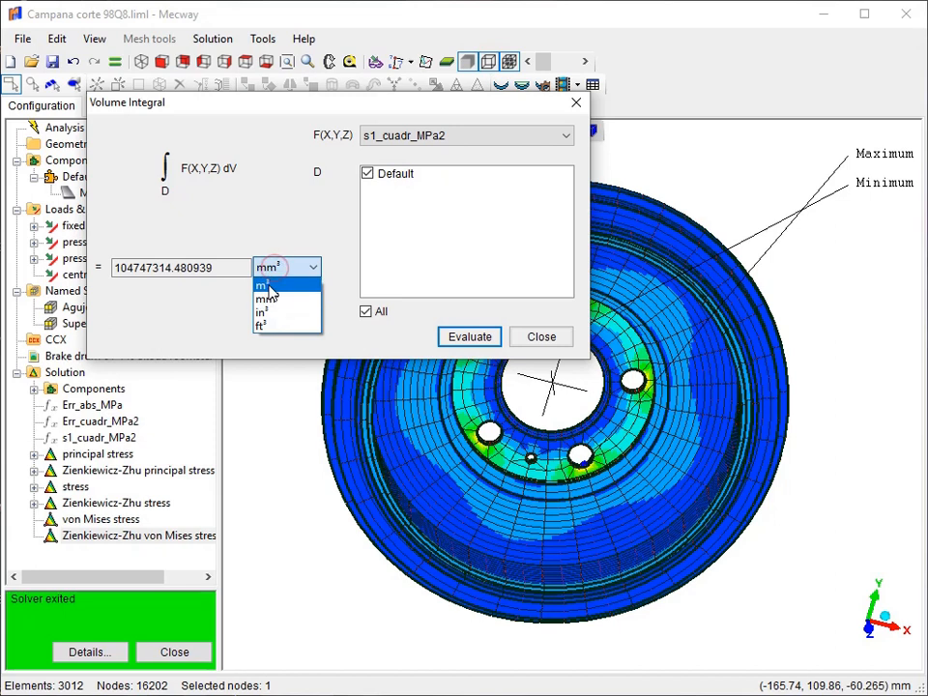
pyautogui.click(269, 289)
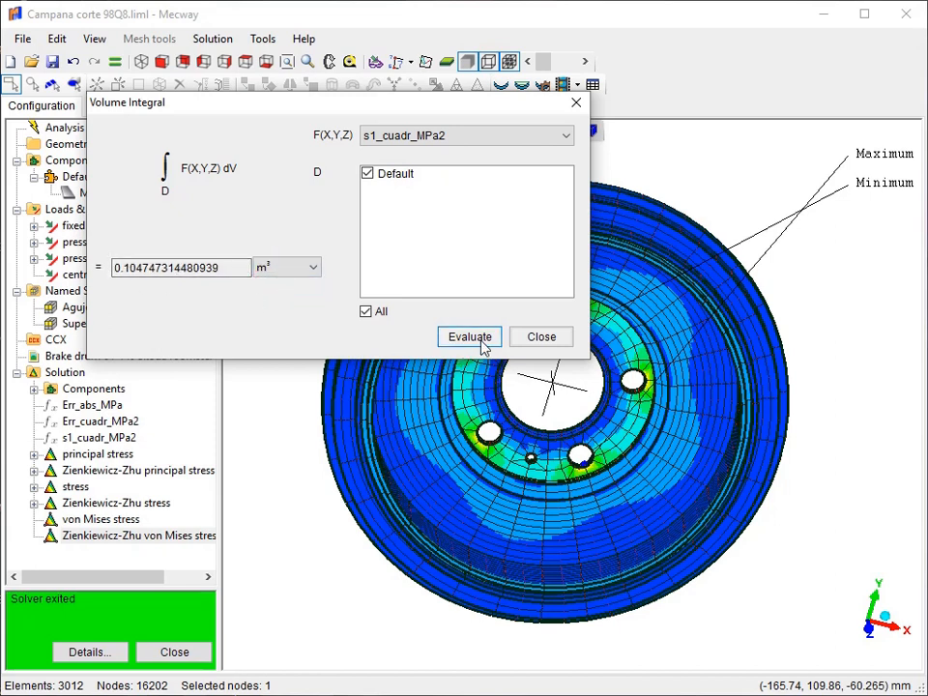
# Evaluate the volume integral of Err_cuadr_MPa2 over the Default component, show the result in m³, and close the integral tool.
pyautogui.click(489, 140)
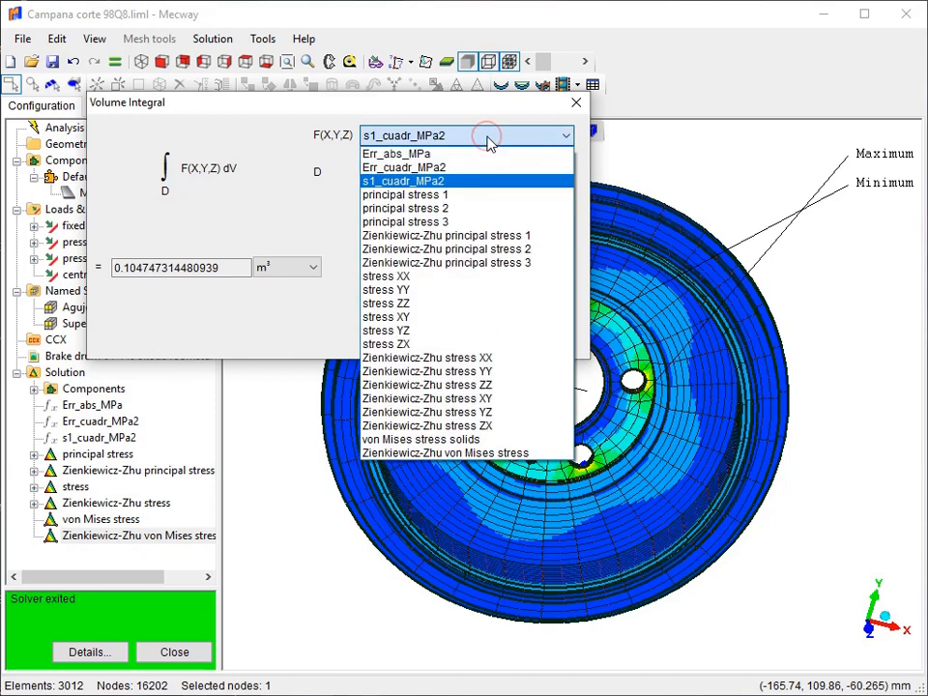
pyautogui.click(431, 168)
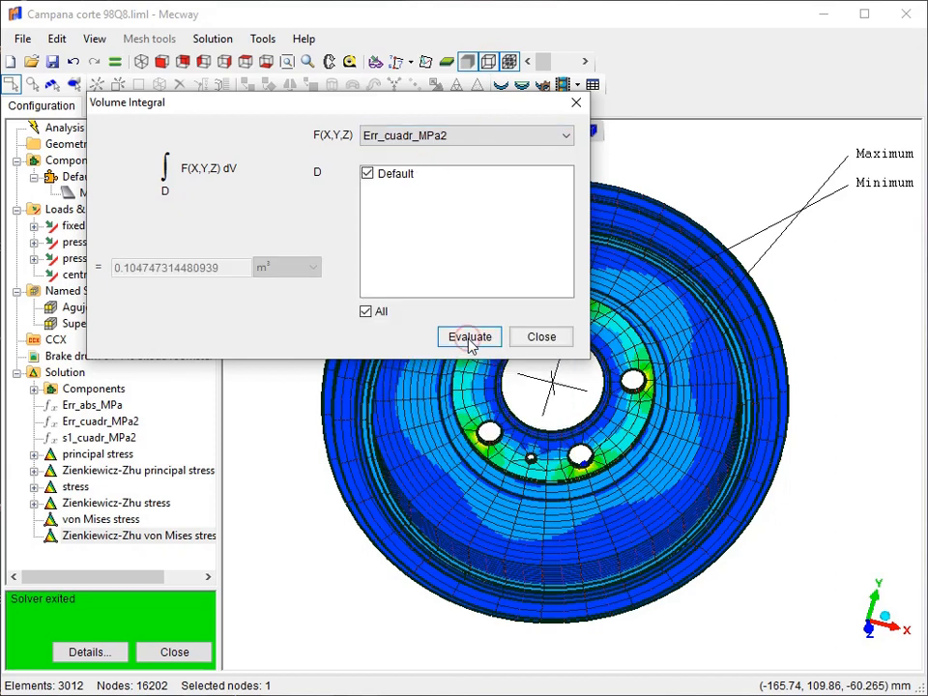
pyautogui.click(471, 343)
pyautogui.click(286, 271)
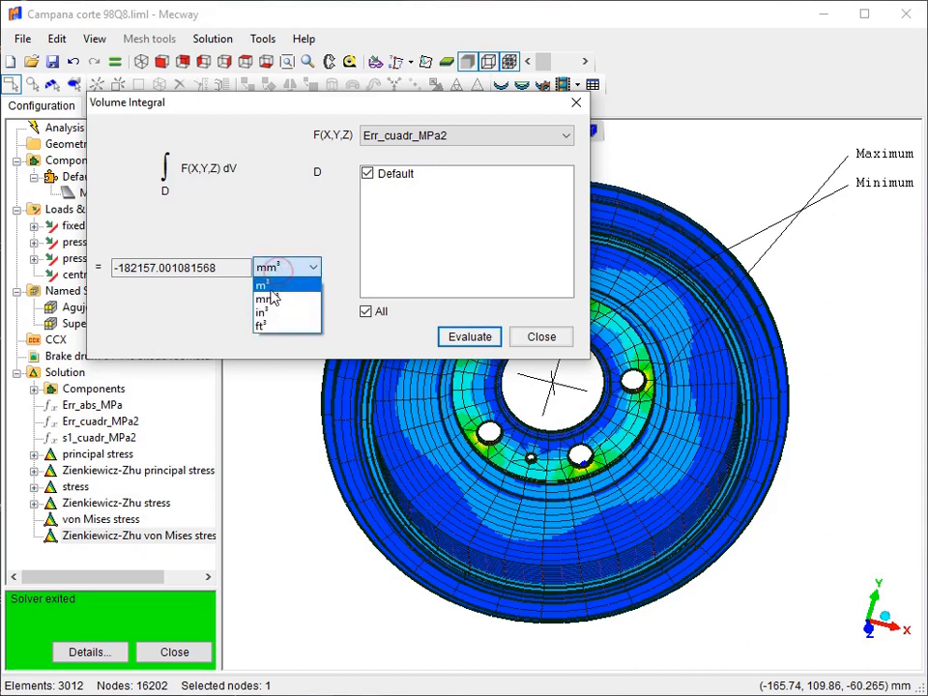
pyautogui.click(273, 288)
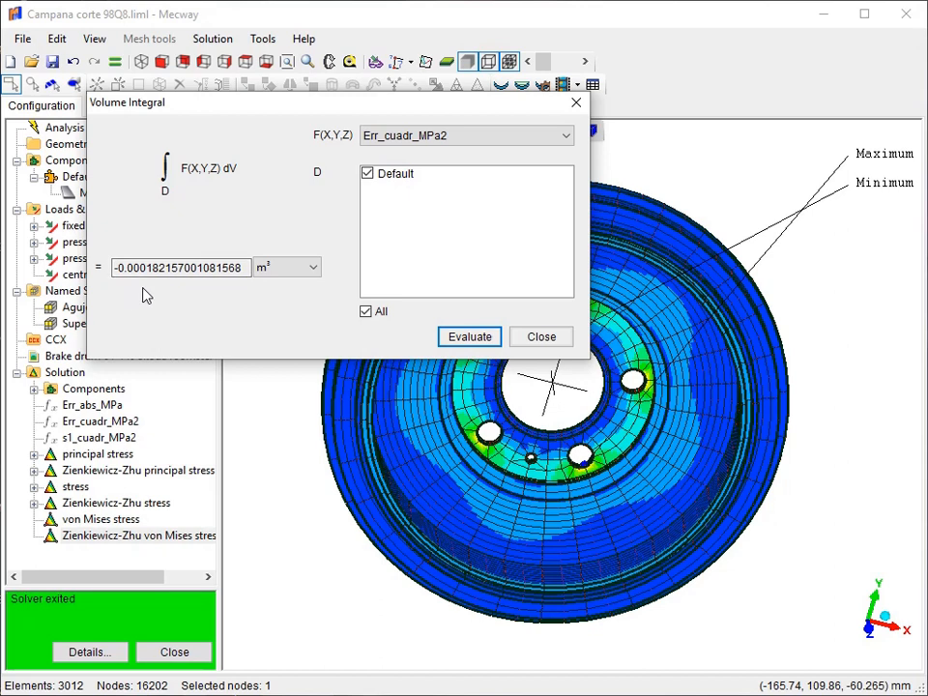
pyautogui.click(541, 337)
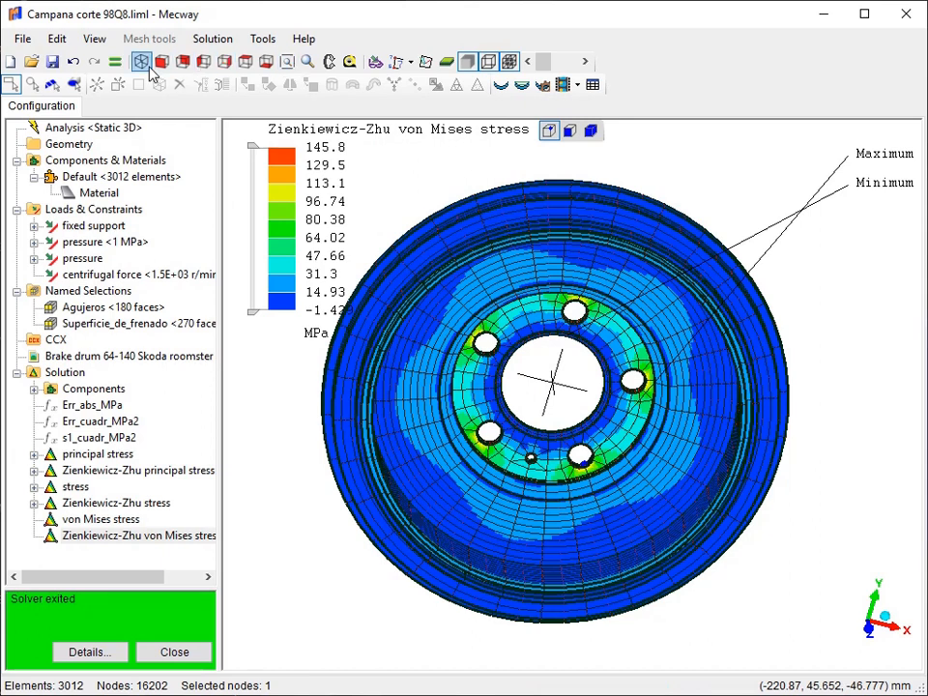
# Turn on the deformed view, then add a displacement result to the solution and display it on the drum.
pyautogui.click(502, 88)
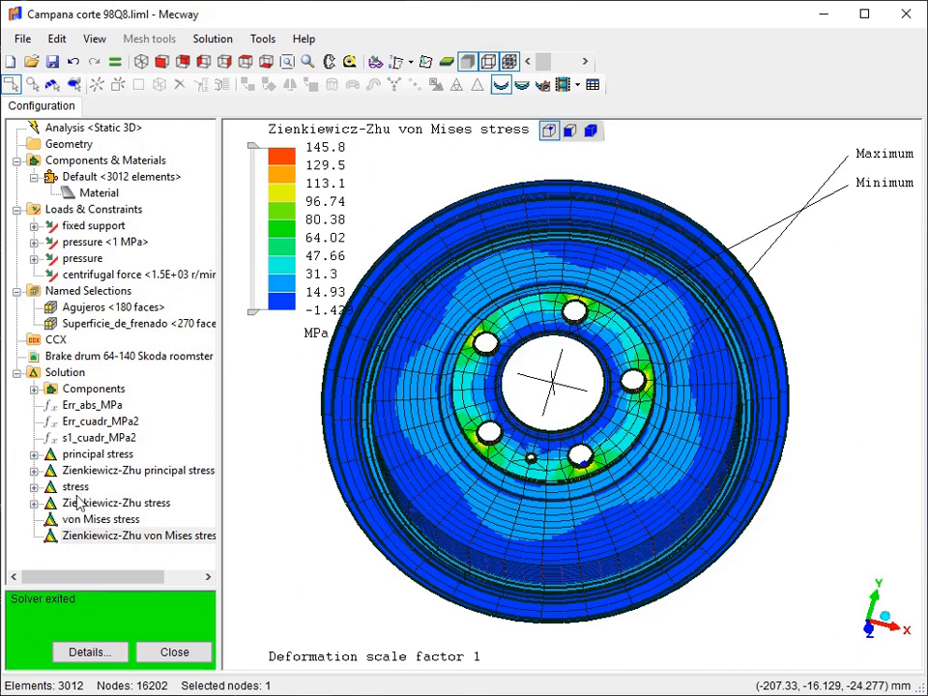
pyautogui.rightClick(56, 376)
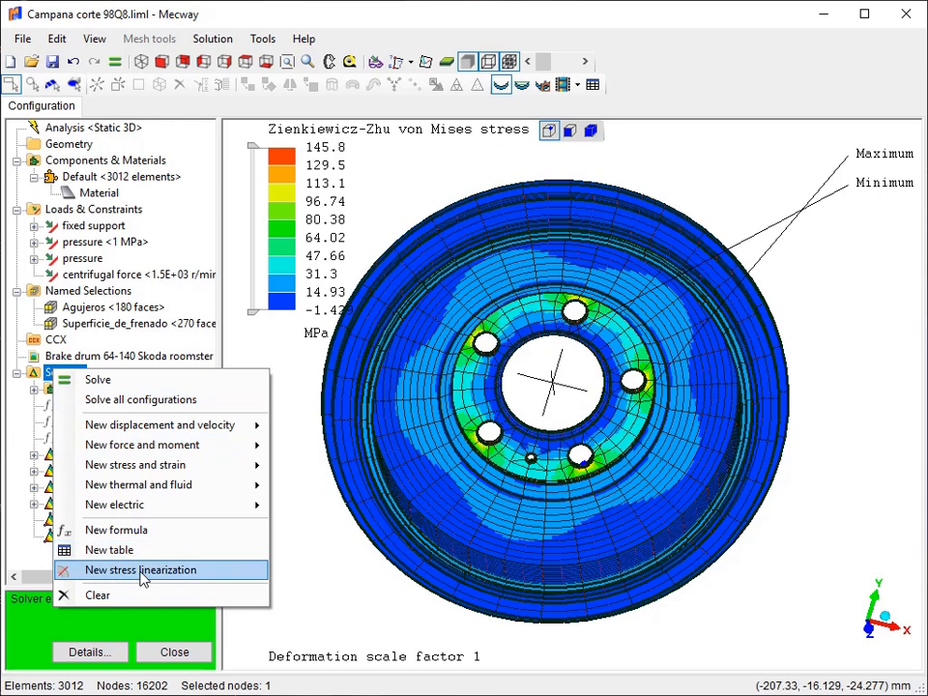
pyautogui.moveTo(198, 432)
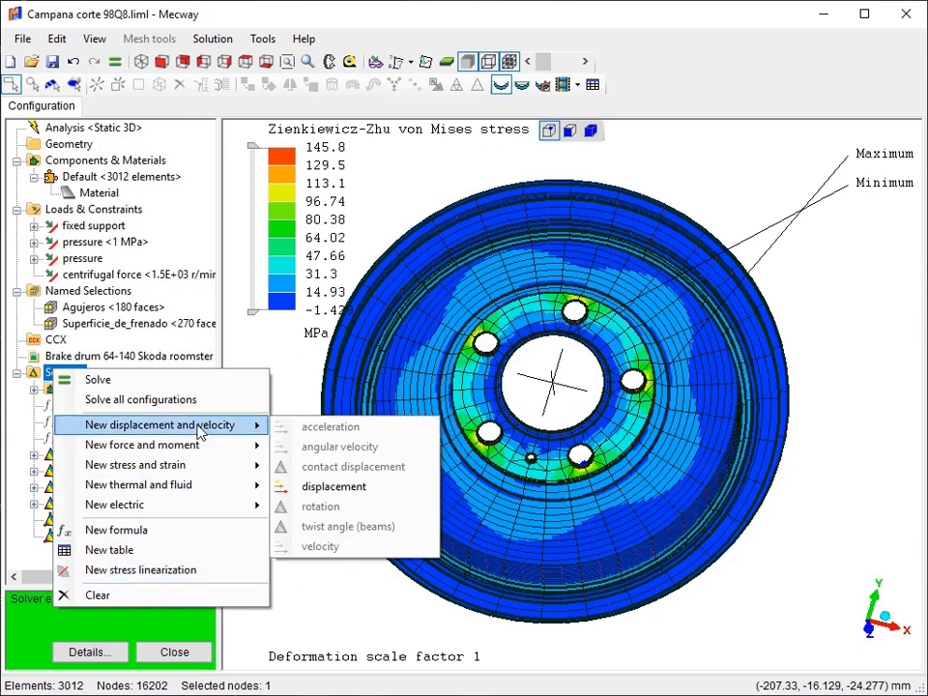
pyautogui.click(333, 487)
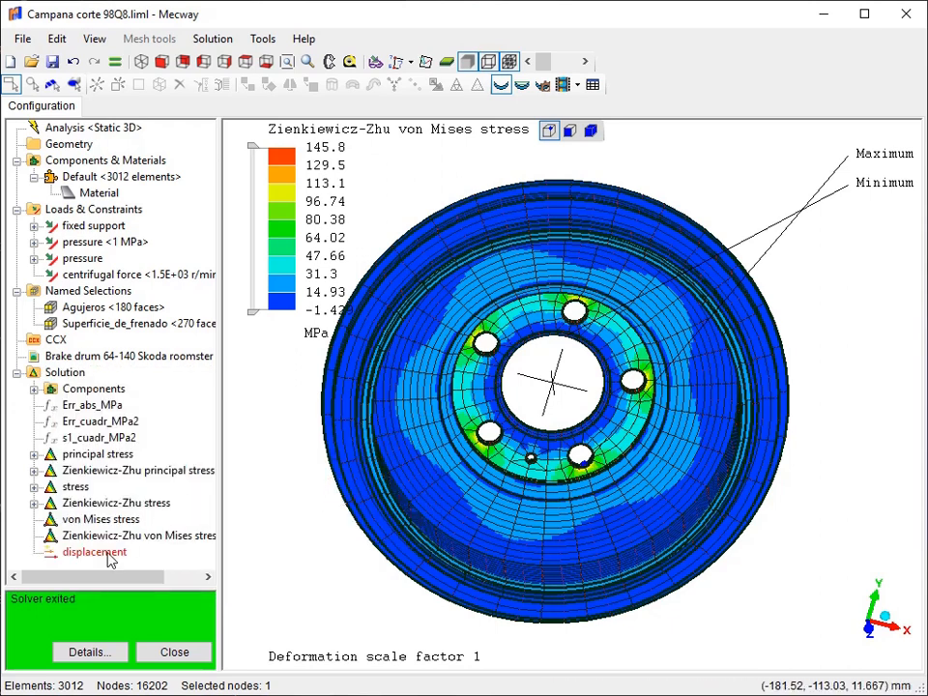
pyautogui.click(95, 552)
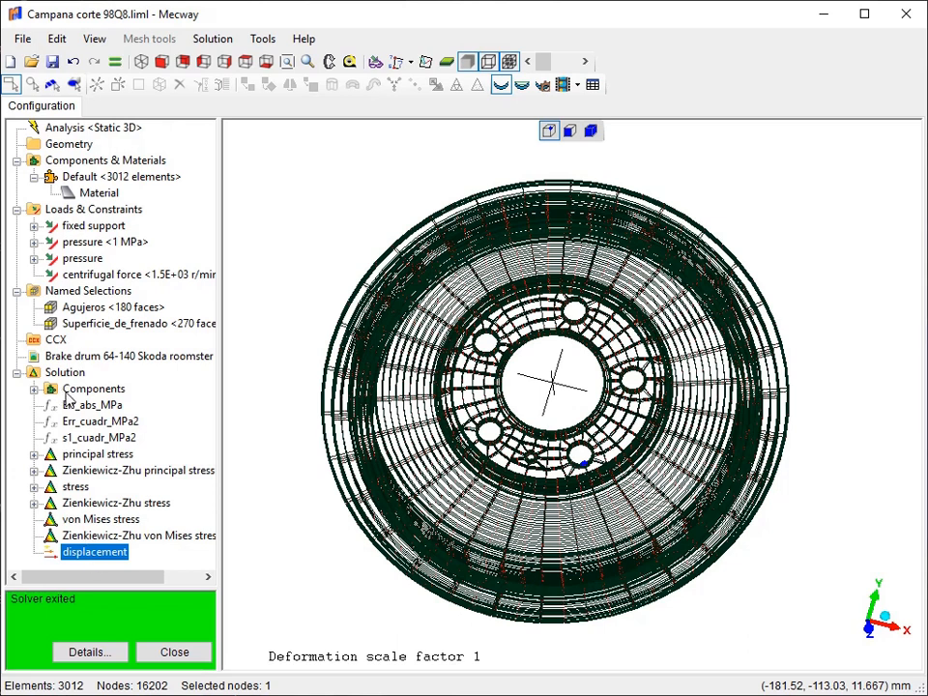
# Display the von Mises stress contour on the deformed drum and overlay the undeformed shape for comparison.
pyautogui.click(95, 454)
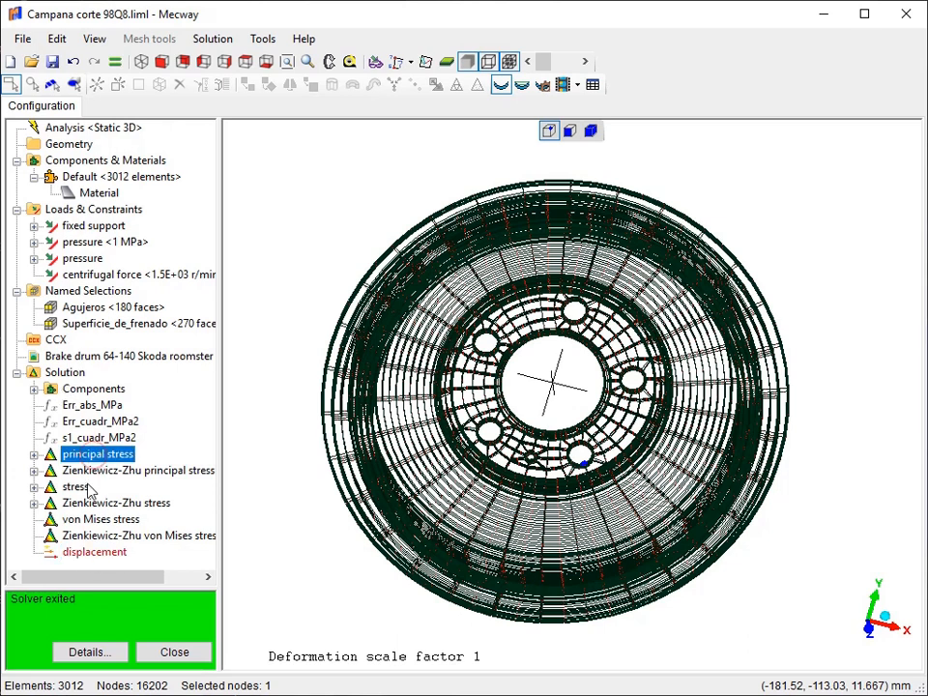
pyautogui.click(81, 488)
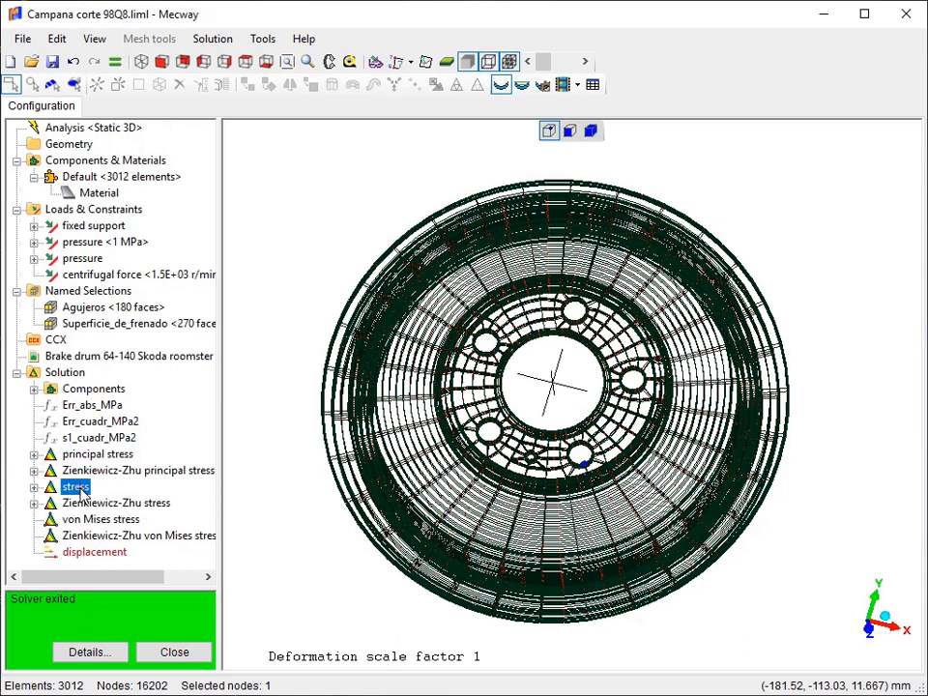
pyautogui.click(97, 520)
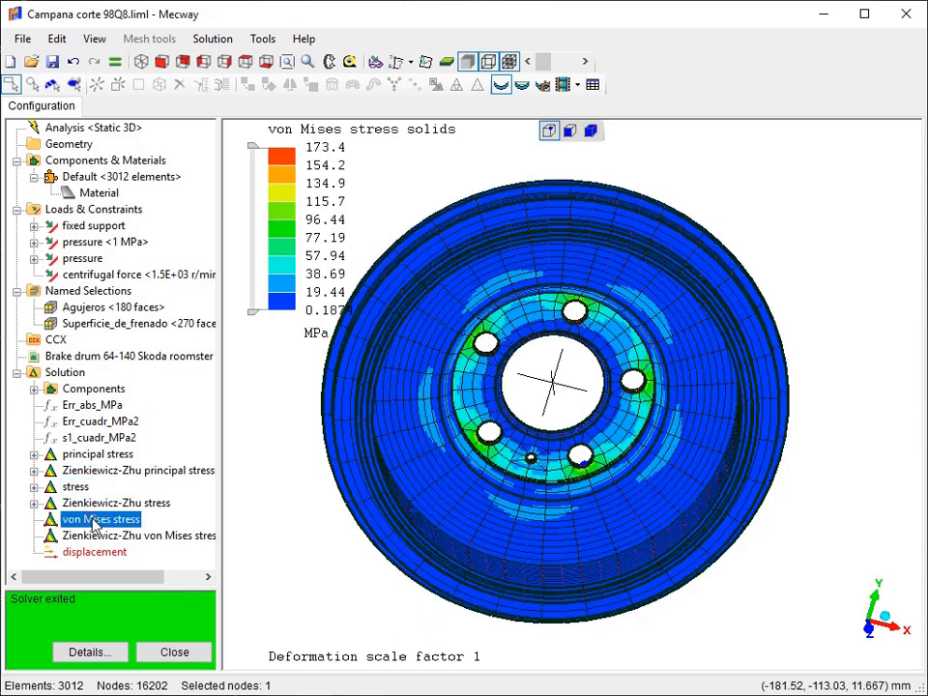
pyautogui.click(522, 85)
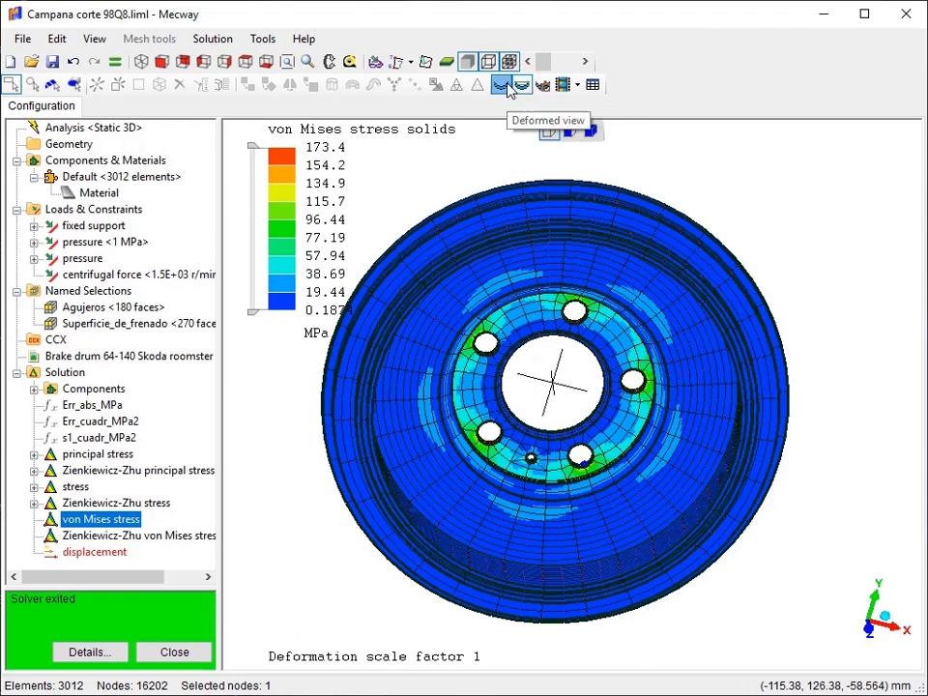